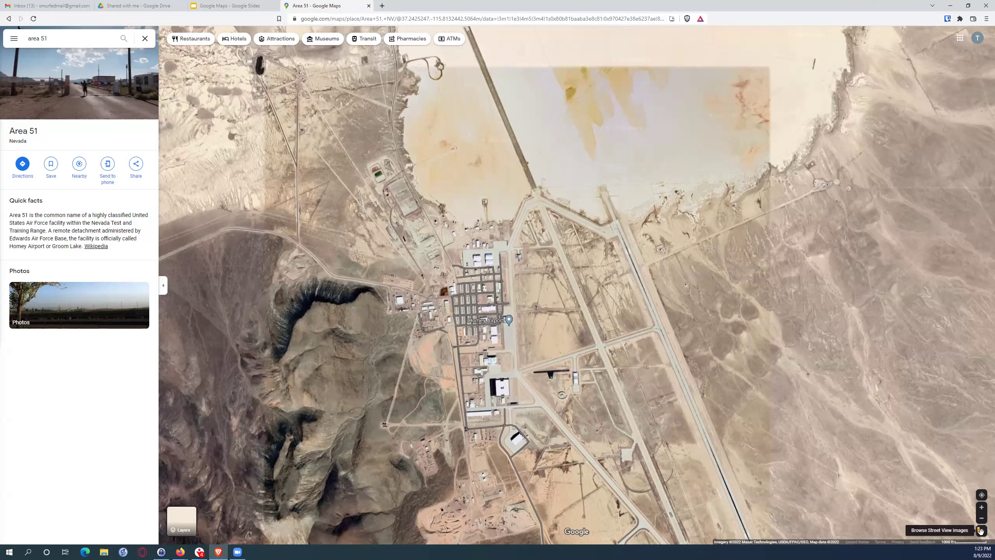
Step: Try to drop into Street View near the Area 51 airfield buildings
left_click_drag(981, 530, 506, 302)
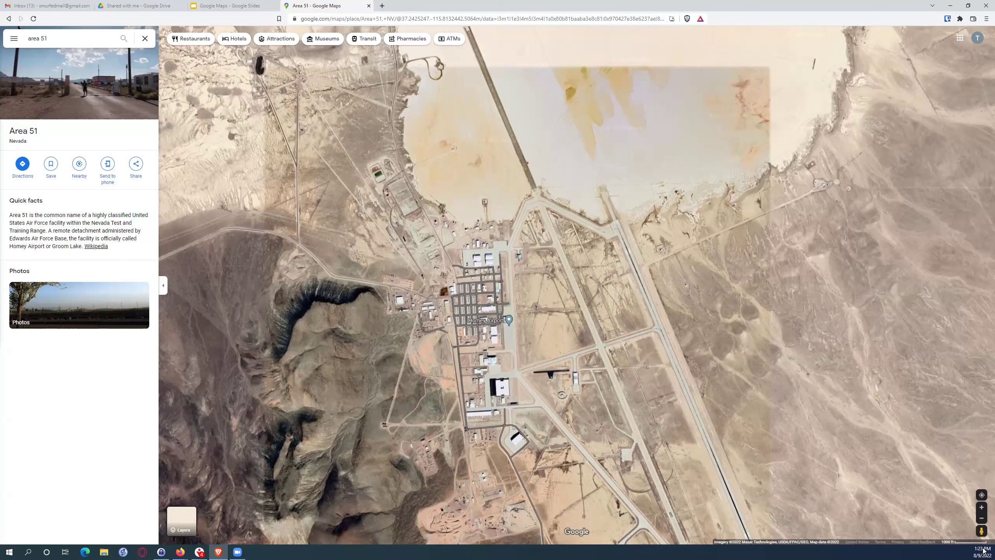
left_click_drag(982, 531, 560, 312)
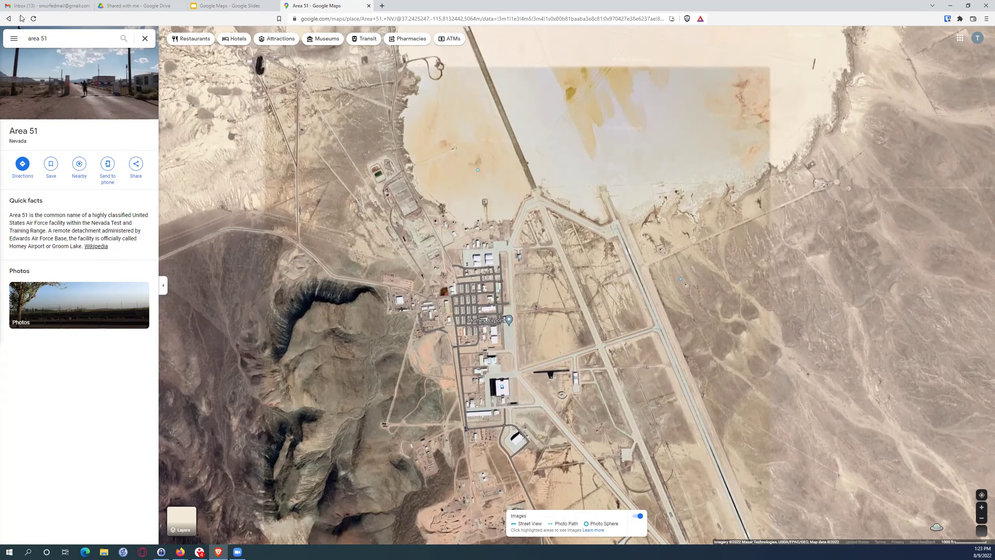
Step: Clear the Area 51 search and search the map for "peterborough town library"
left_click(145, 38)
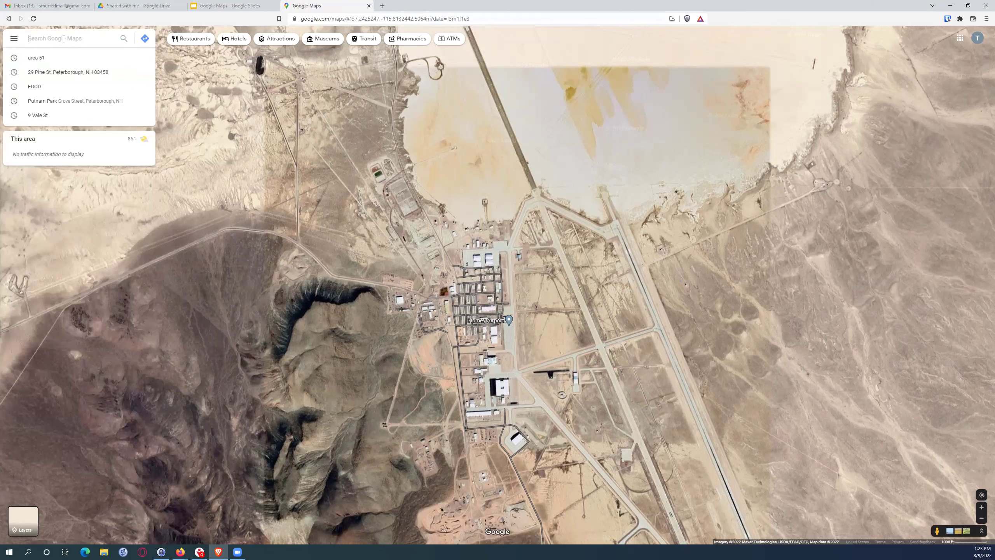
left_click(979, 39)
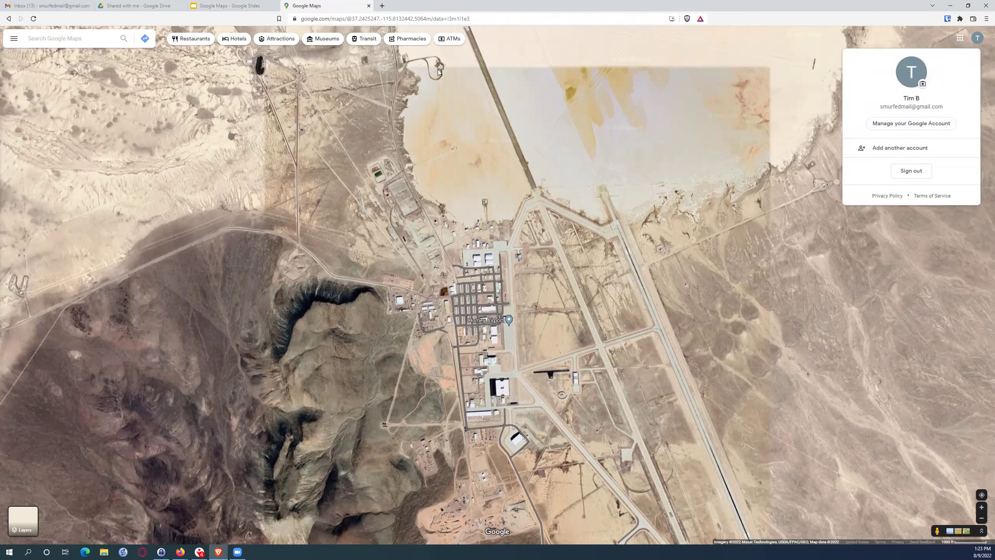
left_click(55, 38)
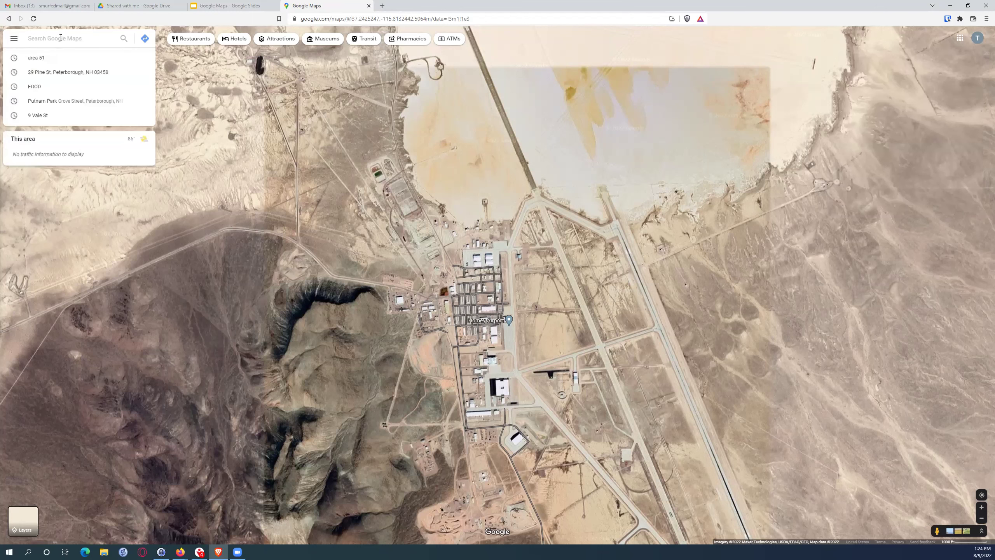
type("peterborough town")
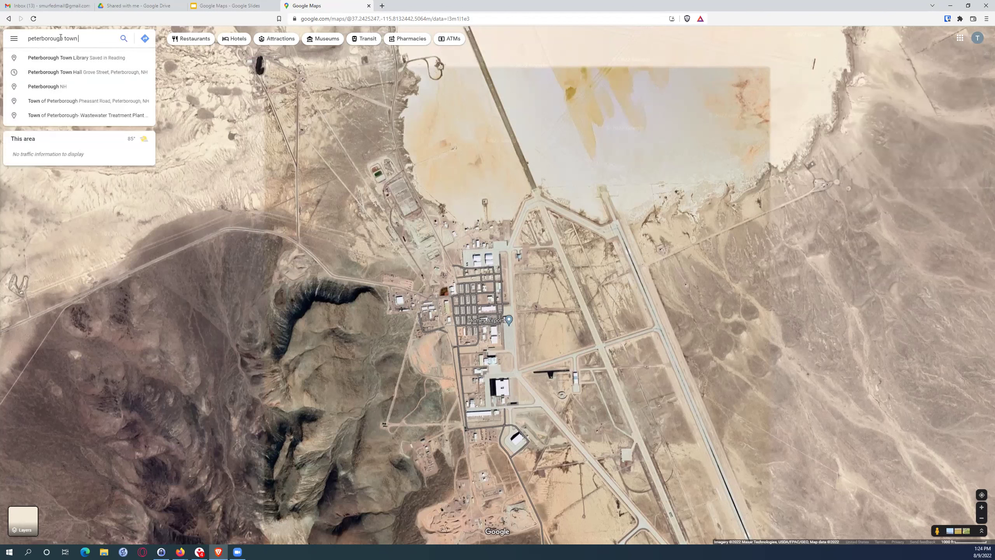
type(" library")
key("Return")
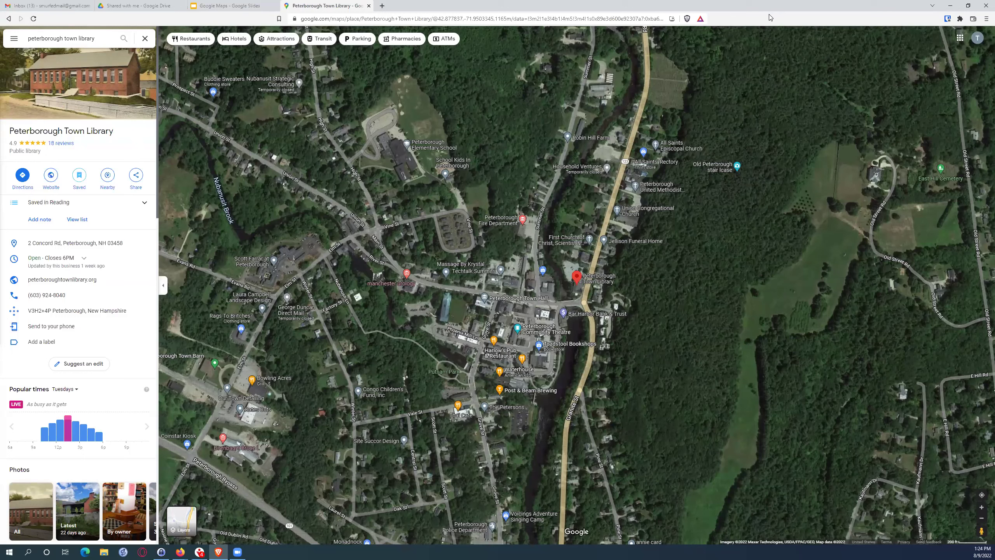
Step: Enlarge the page and expand the Peterborough Town Library's weekly opening hours
key("ctrl+plus")
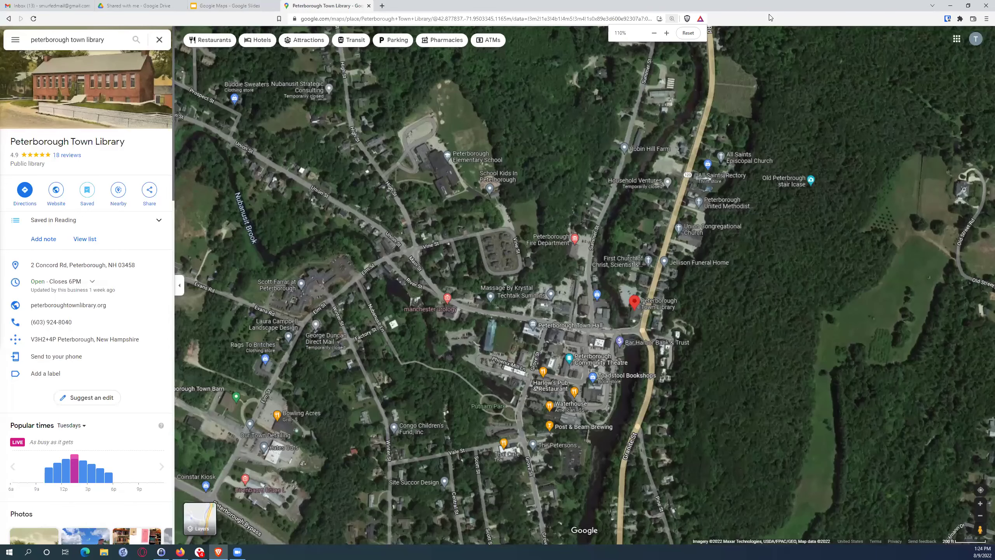
key("ctrl+plus")
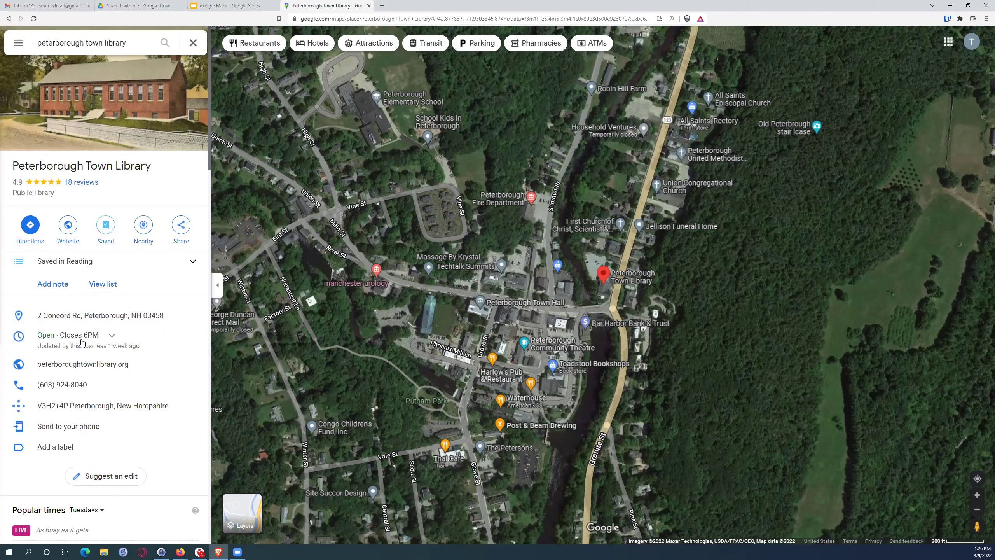
left_click(112, 338)
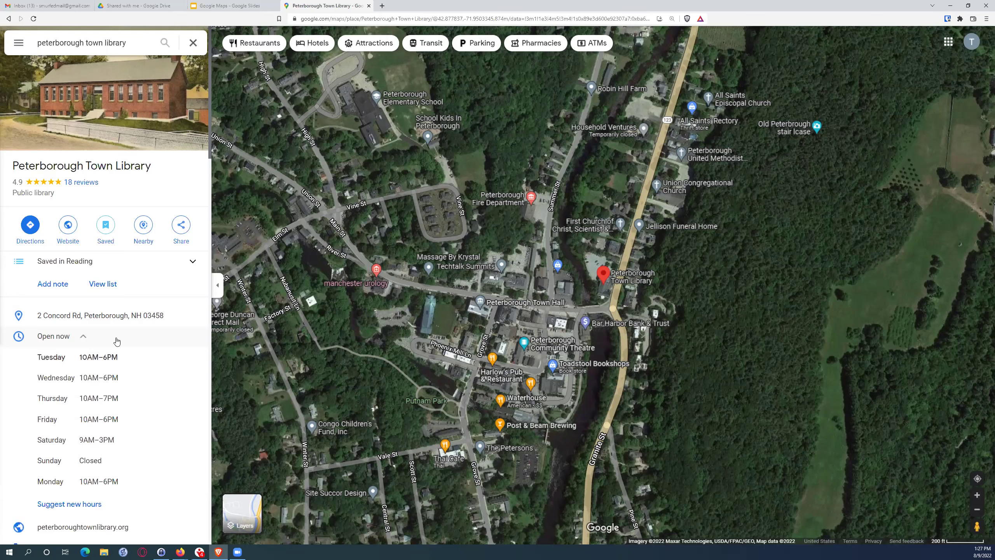
Step: Examine the library's contact details, popular times, photos, community questions, review summary and individual reviews
scroll(117, 341, "down", 6)
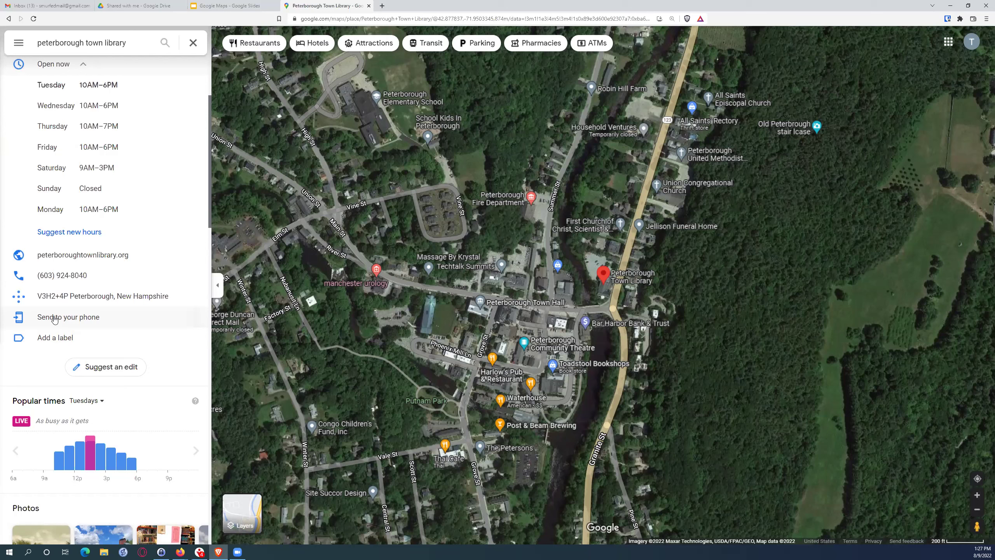
scroll(55, 319, "down", 5)
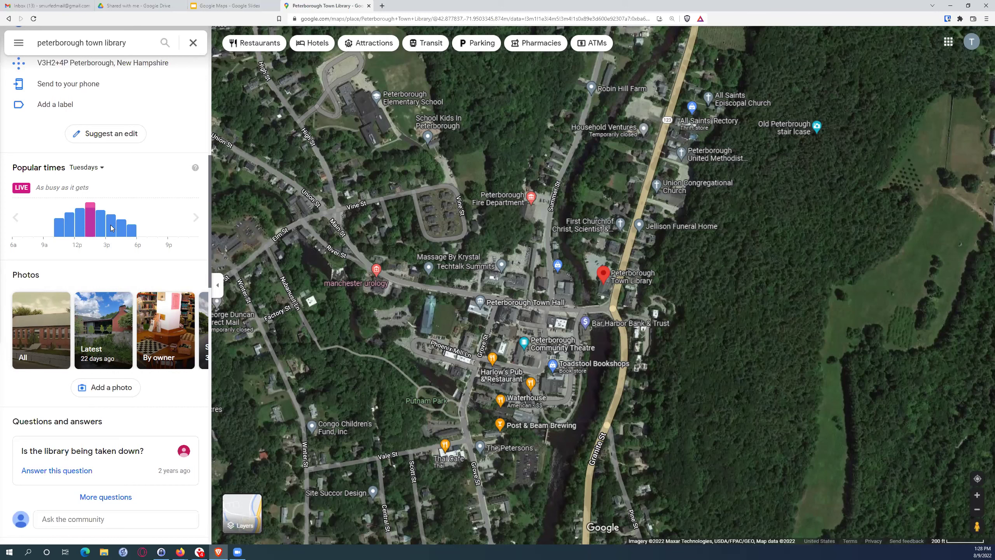
scroll(120, 290, "down", 2)
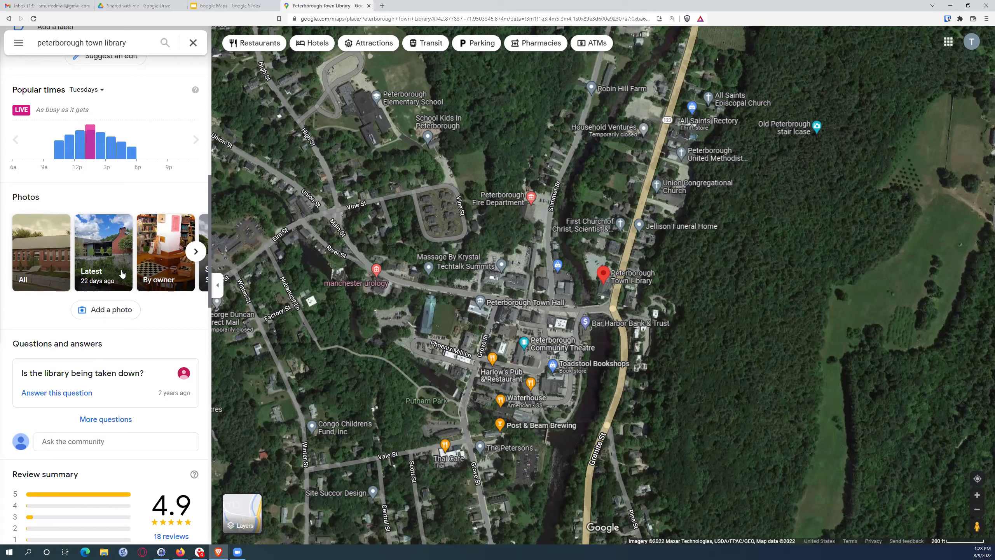
scroll(122, 274, "down", 4)
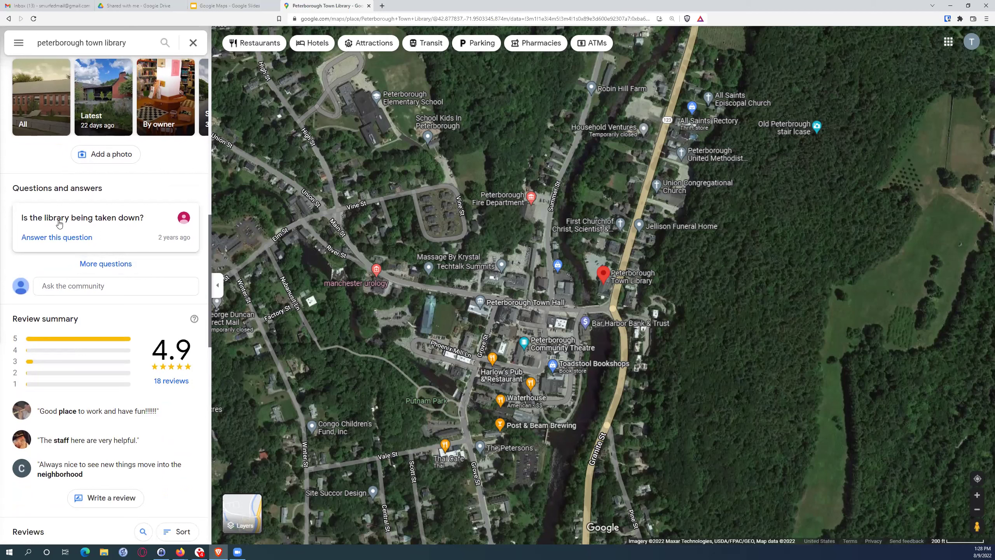
scroll(113, 245, "down", 2)
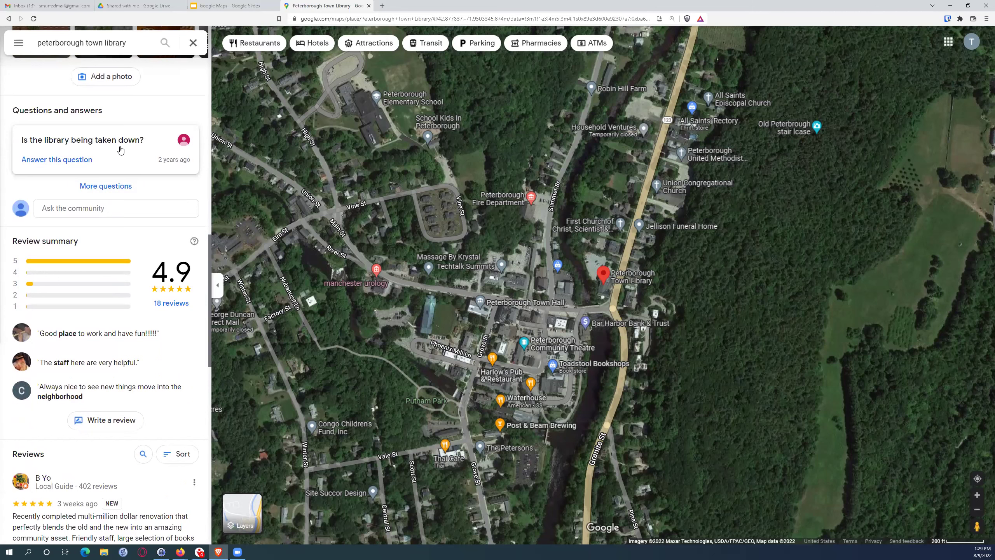
scroll(120, 150, "down", 2)
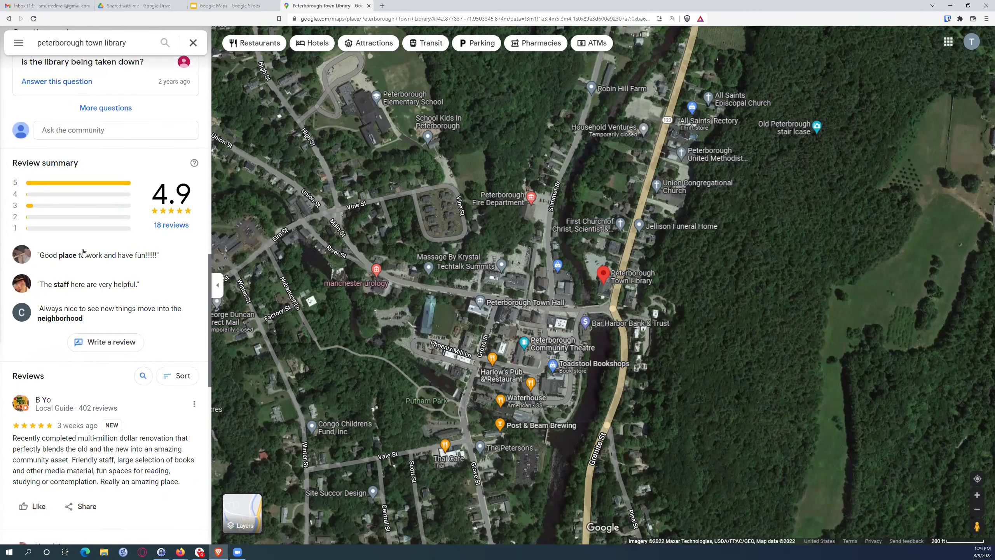
scroll(86, 243, "down", 6)
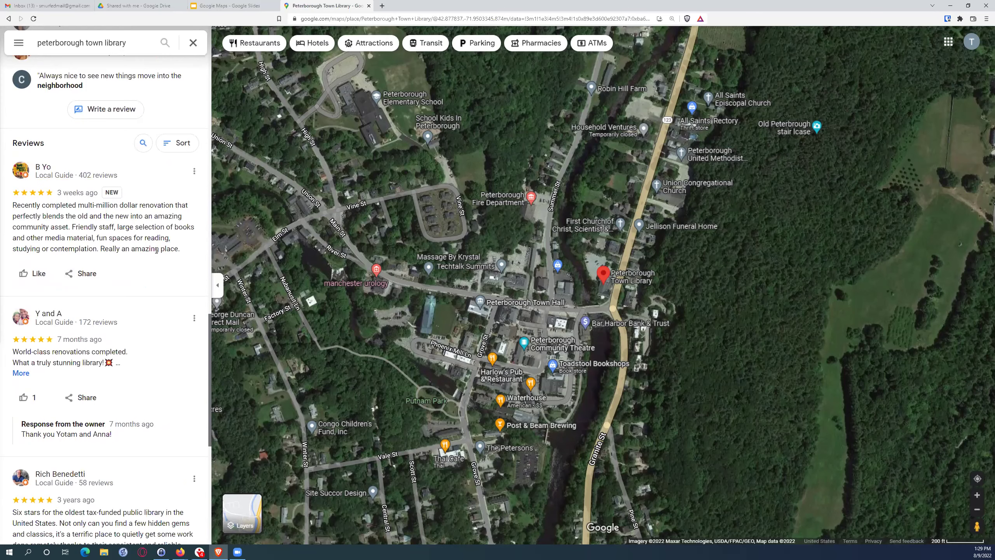
scroll(157, 250, "up", 4)
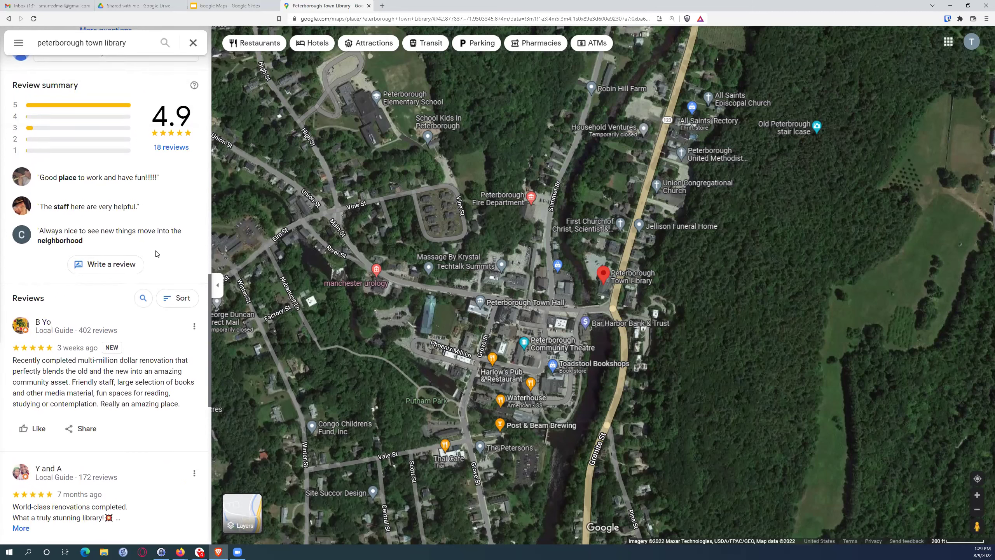
scroll(156, 254, "down", 10)
scroll(156, 254, "down", 2)
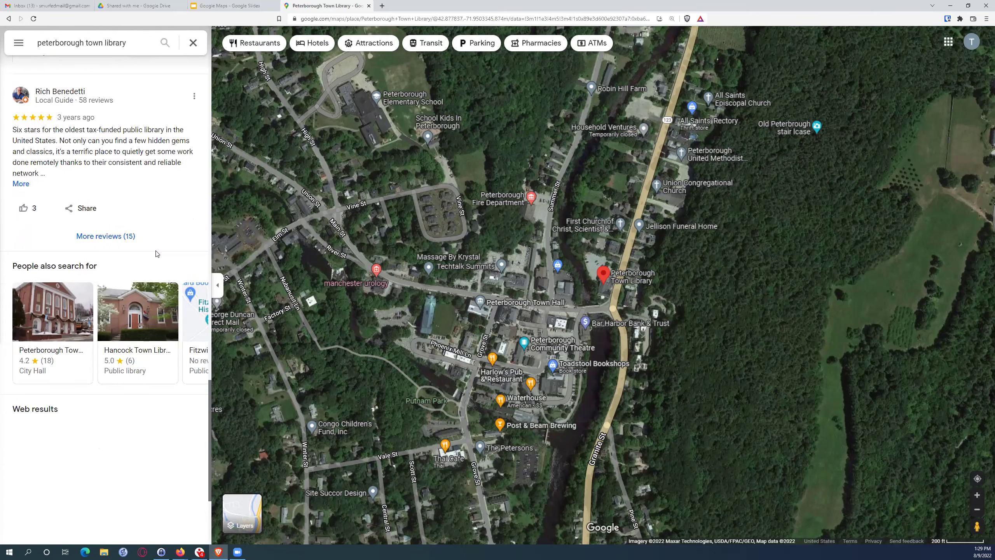
scroll(156, 253, "up", 10)
scroll(156, 254, "up", 10)
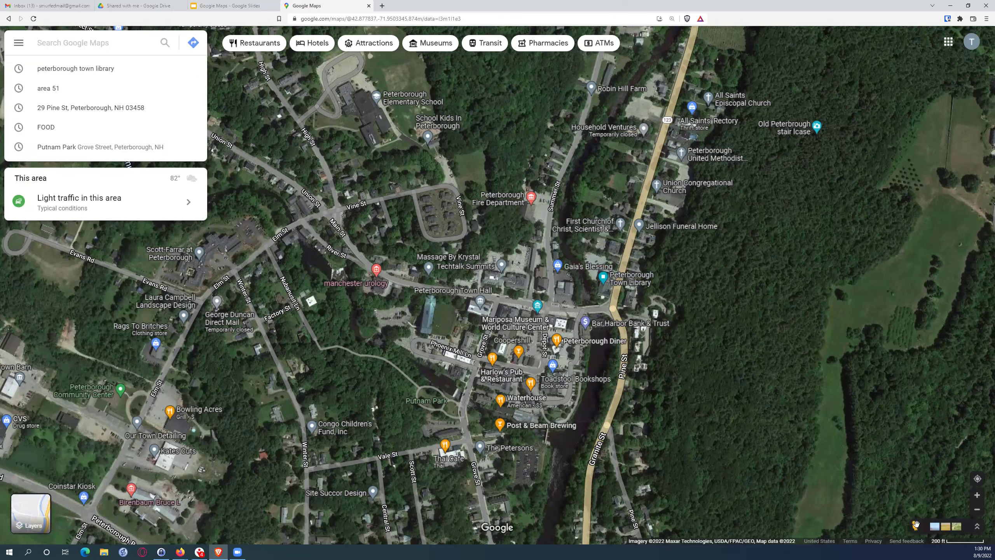
Step: Enter Street View on NH-123 beside the Peterborough Town Library and turn to face the library's entrance
left_click_drag(916, 527, 617, 257)
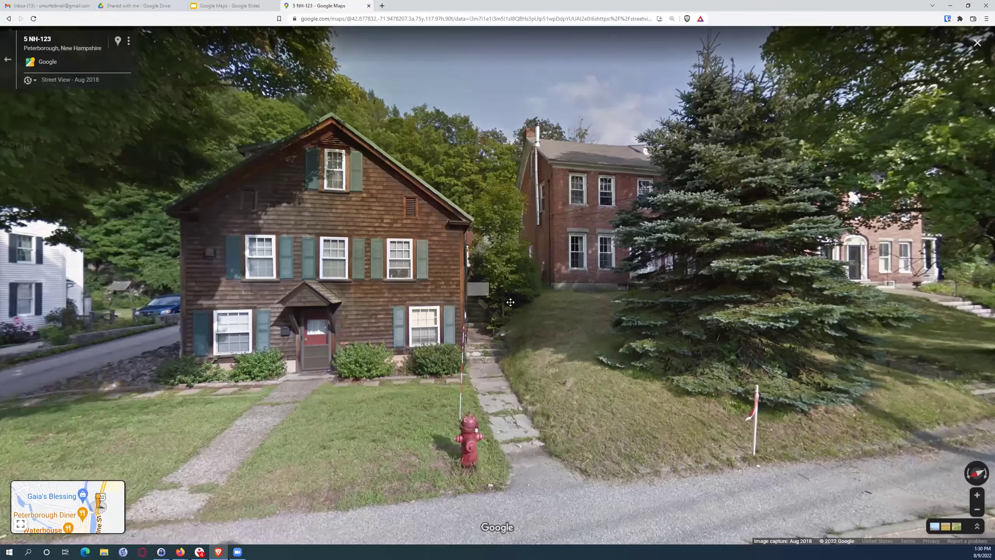
left_click_drag(511, 302, 144, 326)
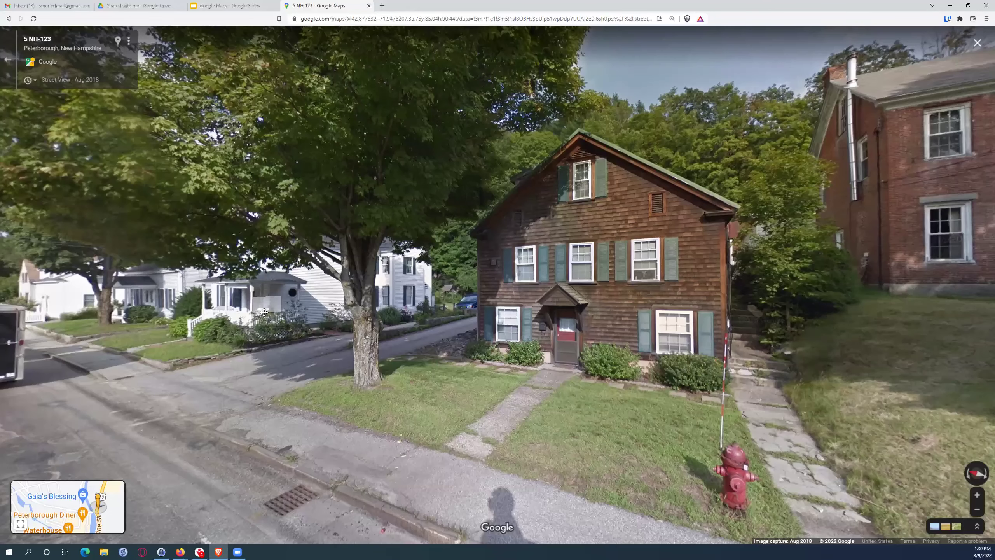
left_click_drag(386, 313, 546, 313)
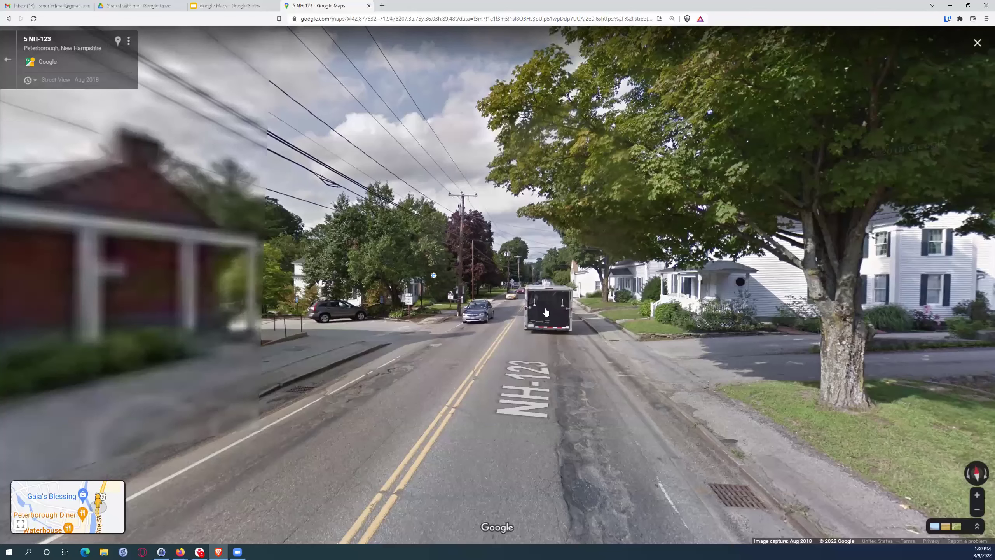
left_click_drag(320, 317, 366, 317)
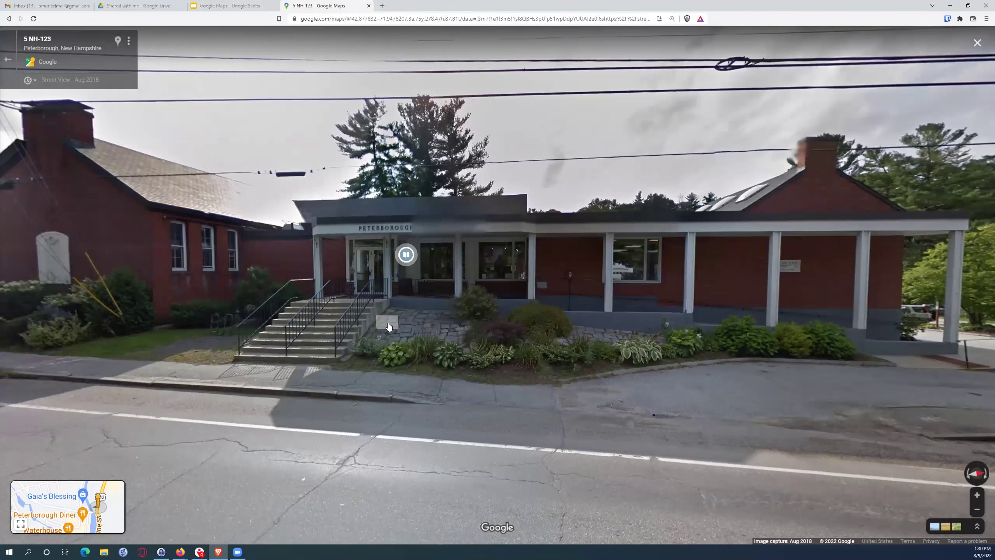
left_click_drag(318, 309, 637, 320)
left_click_drag(577, 318, 464, 322)
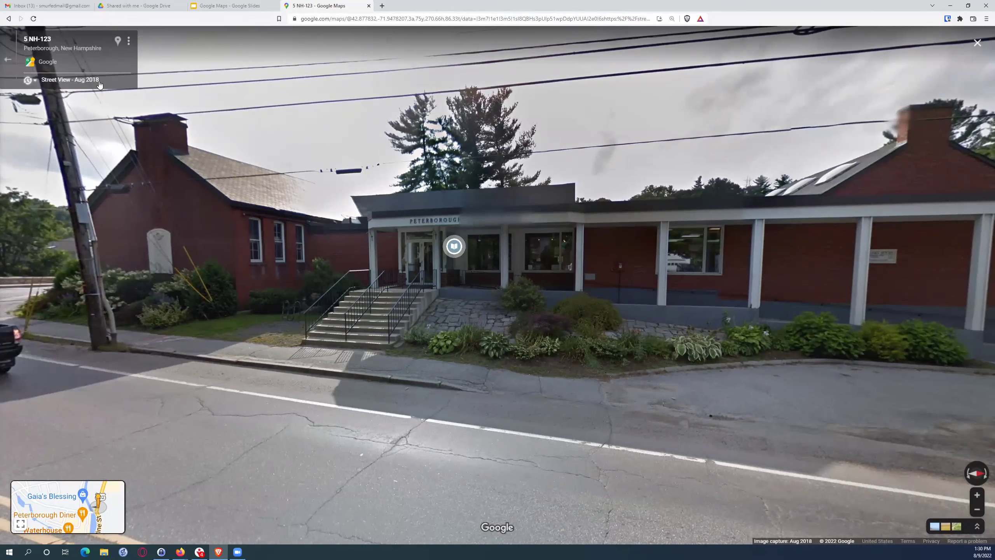
Step: Look over the library's facade and along NH-123 in the Aug 2018 imagery, ending at the front entrance
mouse_move(474, 248)
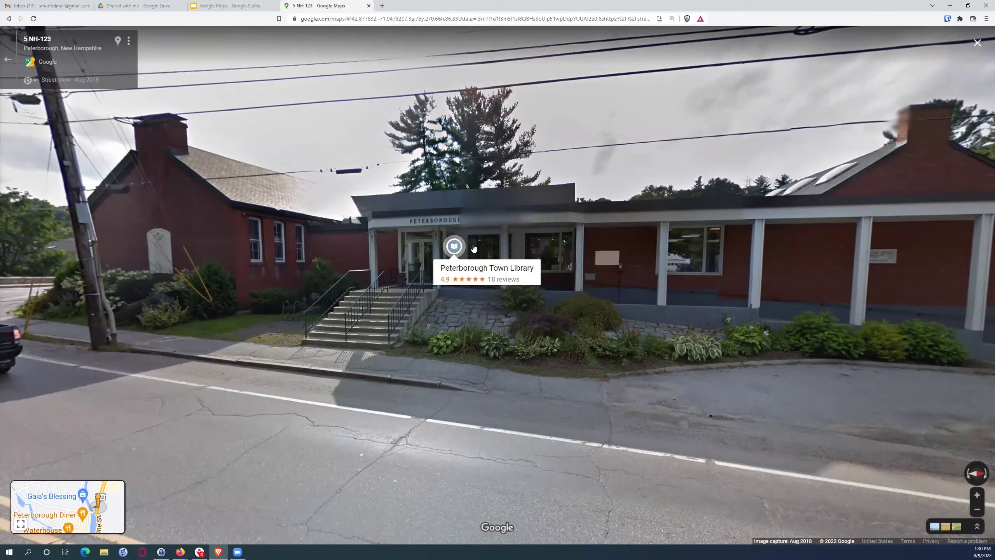
left_click(677, 291)
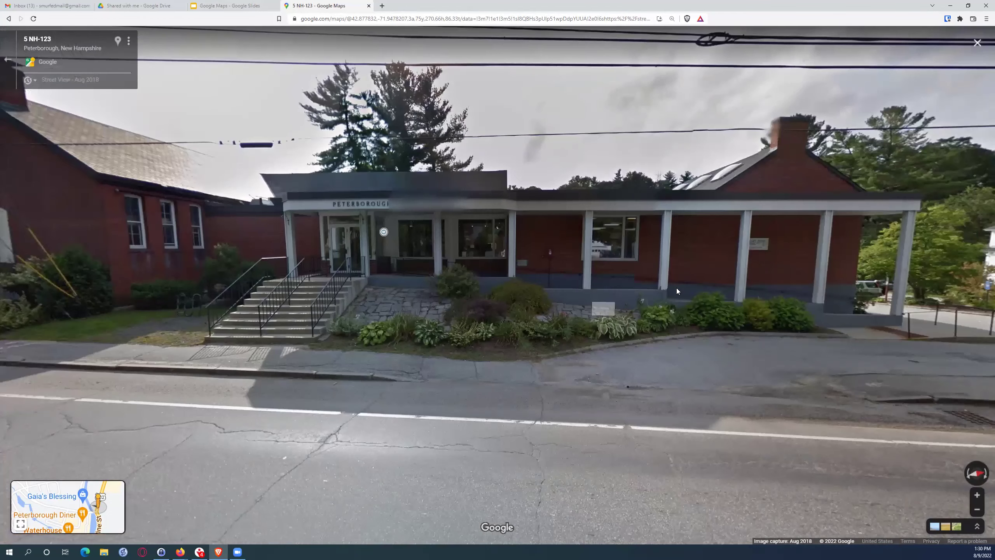
left_click(490, 278)
left_click(756, 263)
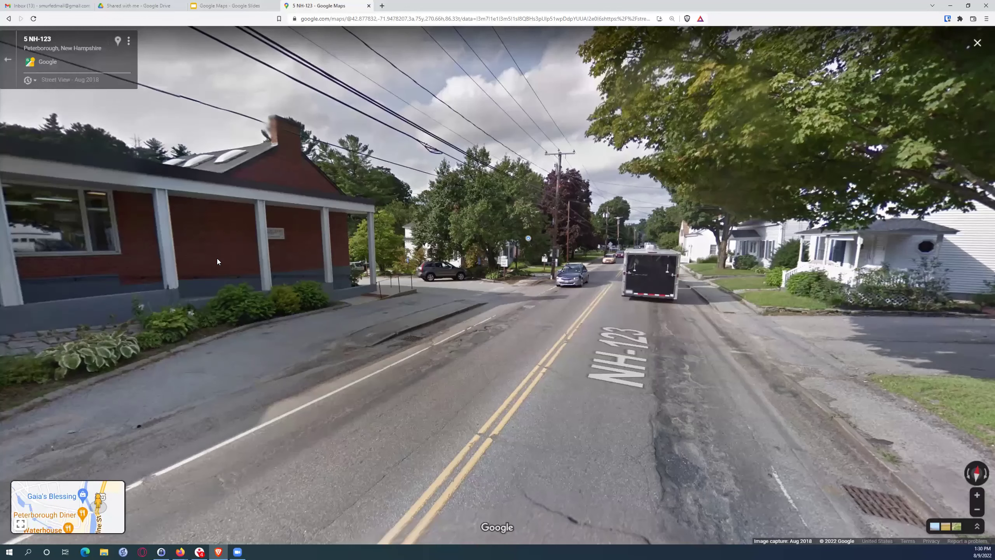
left_click(479, 261)
left_click(480, 272)
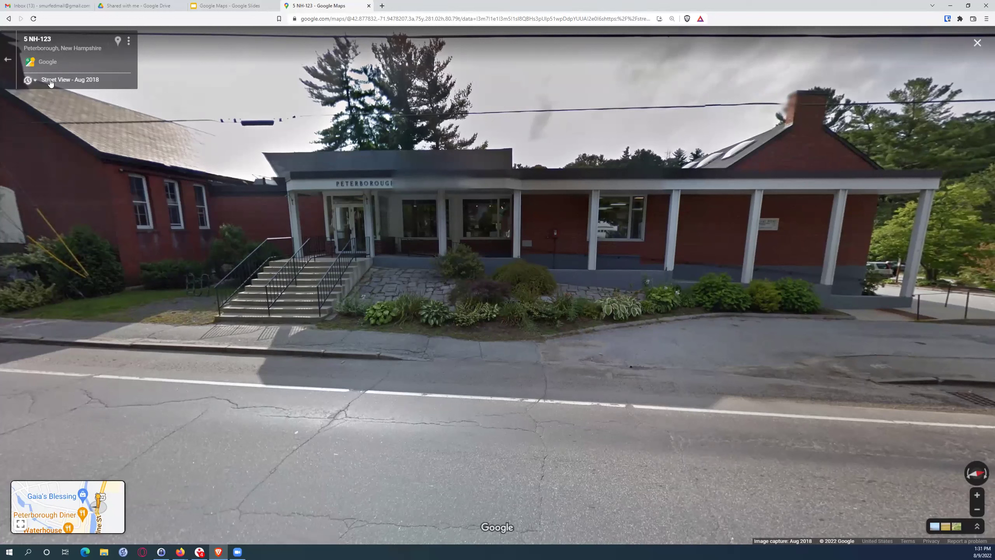
Step: Switch the Street View imagery of the library to the Sep 2008 capture
left_click(28, 82)
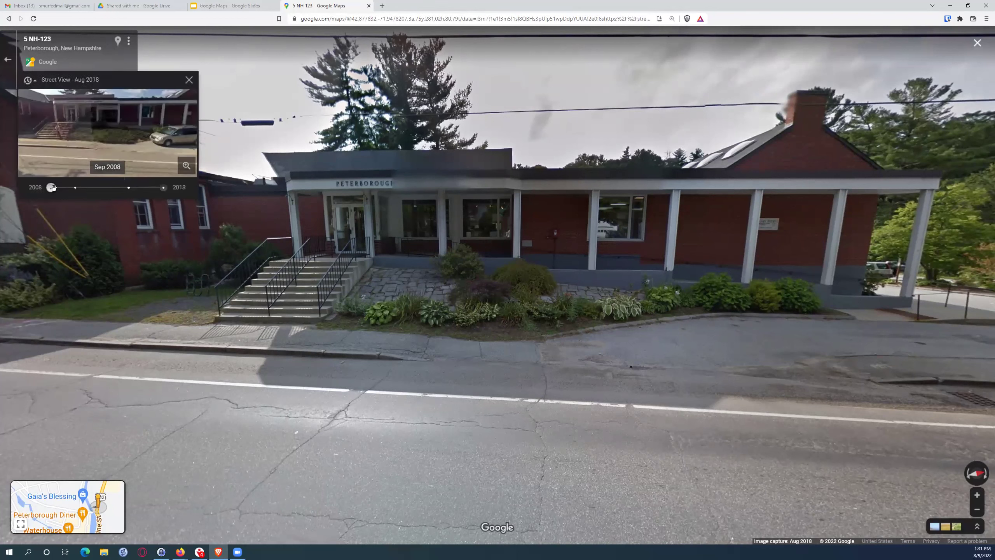
left_click(187, 167)
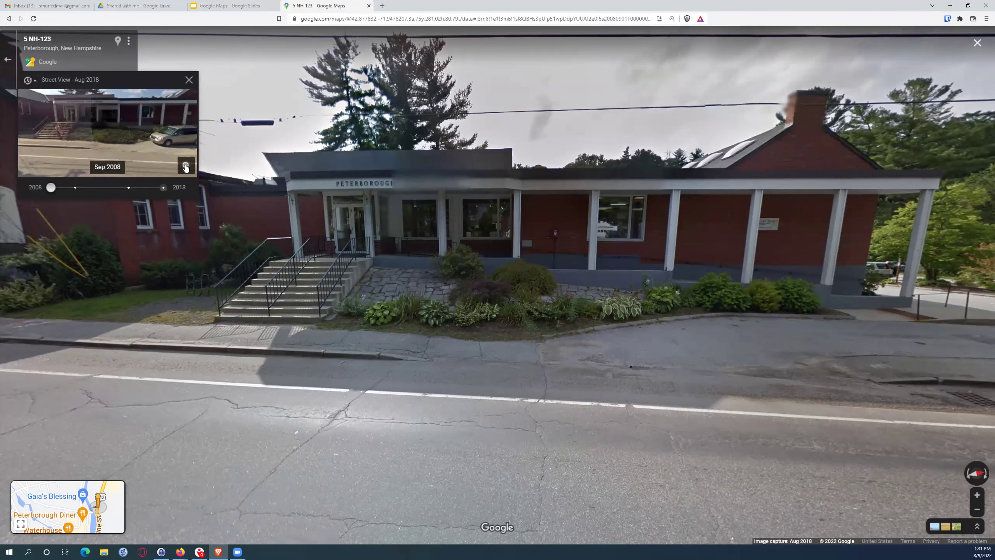
left_click(111, 168)
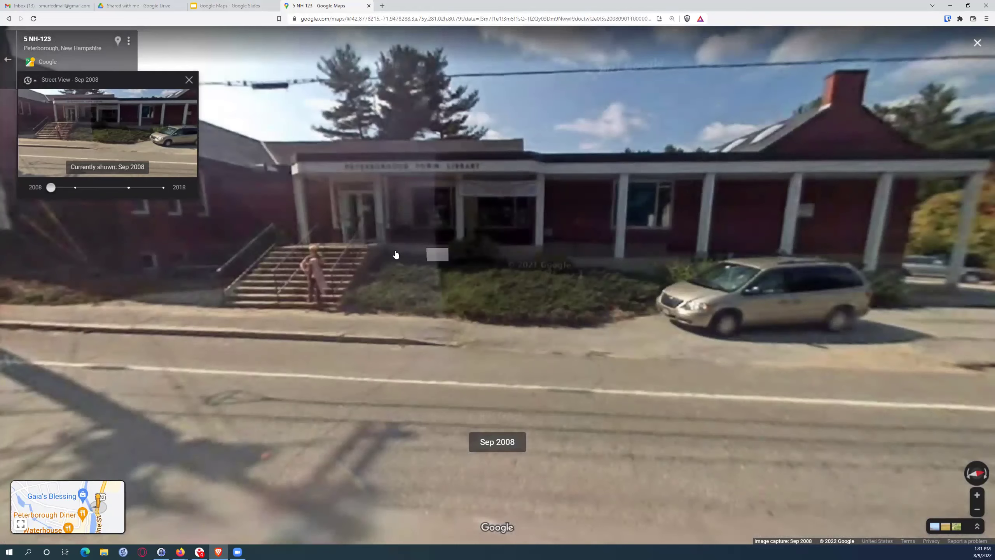
Step: Look around the library's entrance and the adjoining stretch of NH-123 in the Sep 2008 imagery
key("Left")
key("Left")
key("Left")
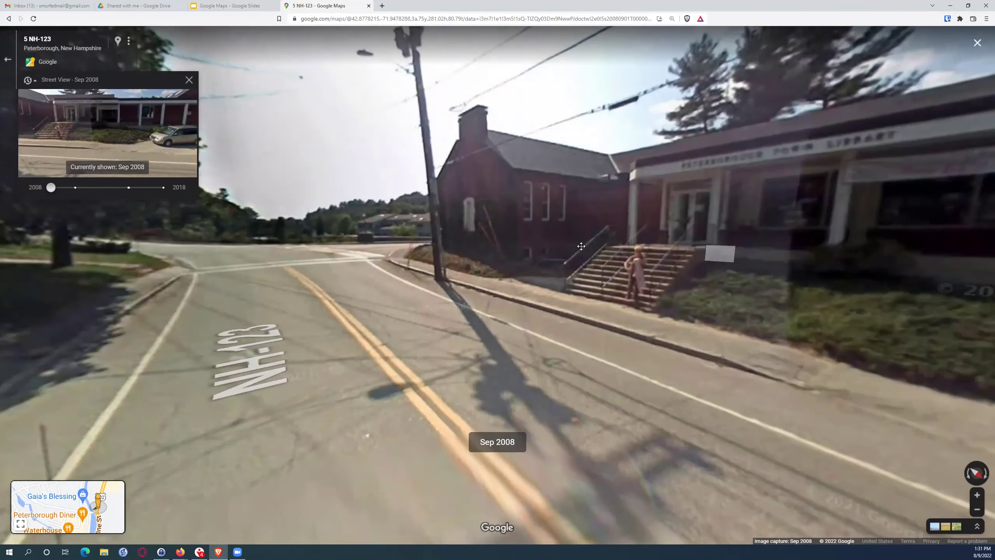
key("Left")
key("Left")
key("Left")
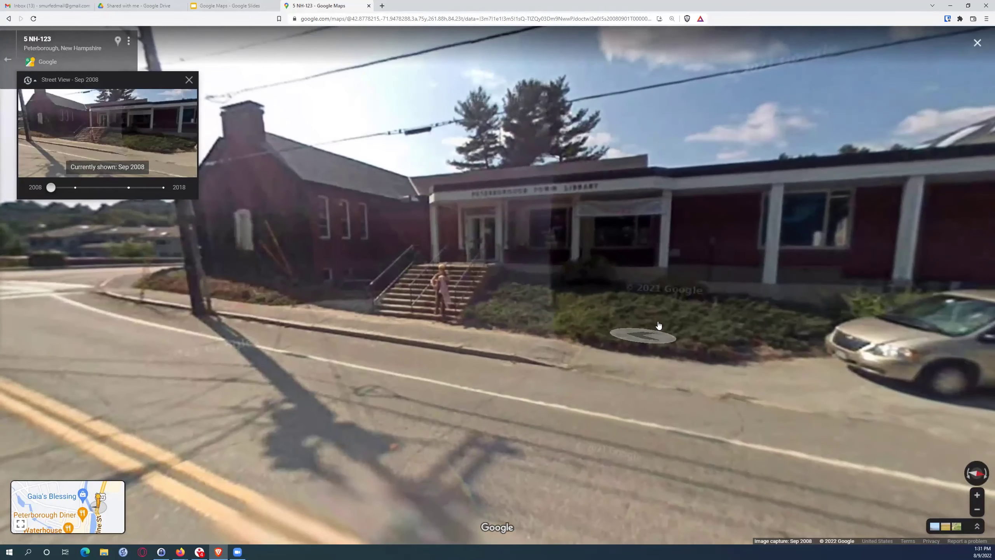
left_click(643, 332)
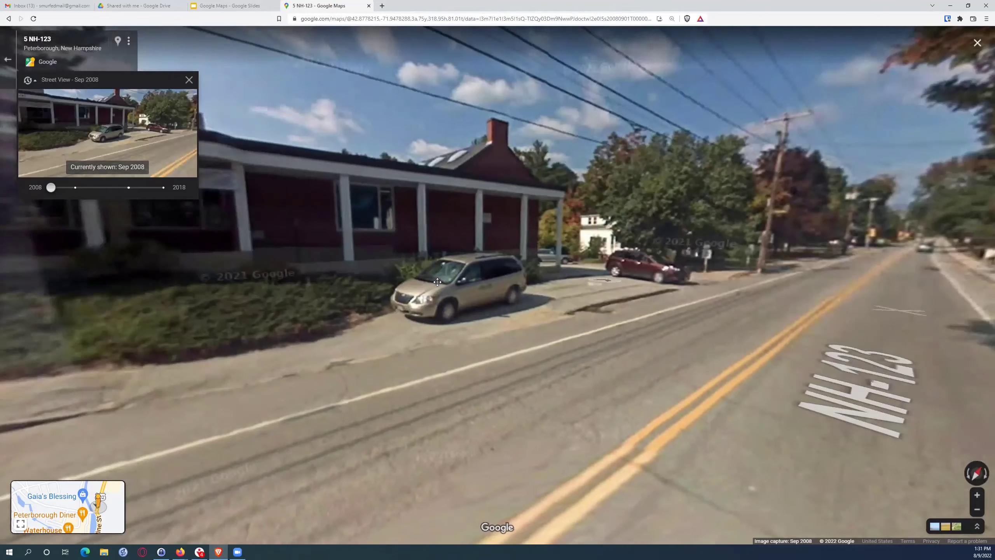
Step: Turn past the library's facade and travel from NH-123 along Main St to 20 Main St in Street View
left_click(437, 282)
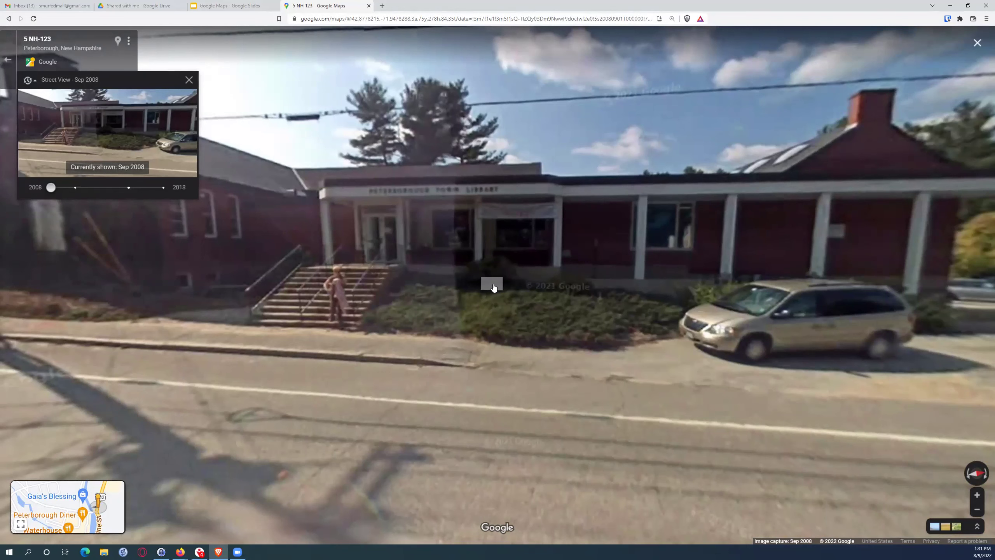
left_click_drag(494, 288, 400, 271)
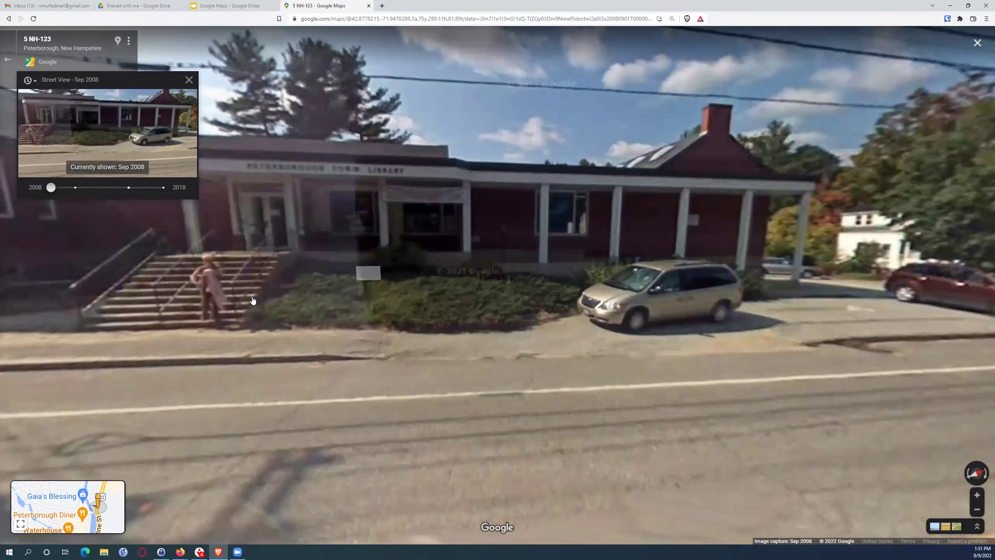
left_click(35, 283)
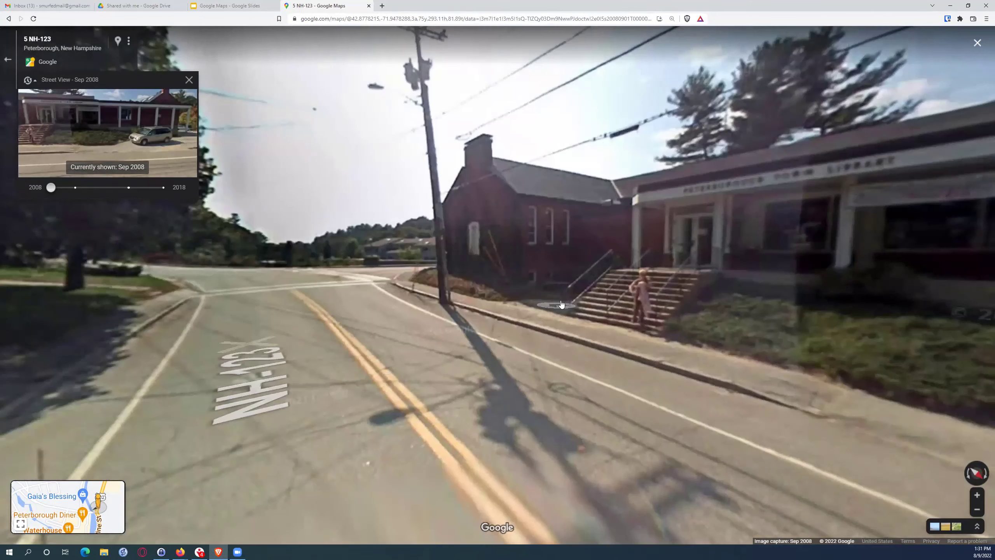
left_click(379, 337)
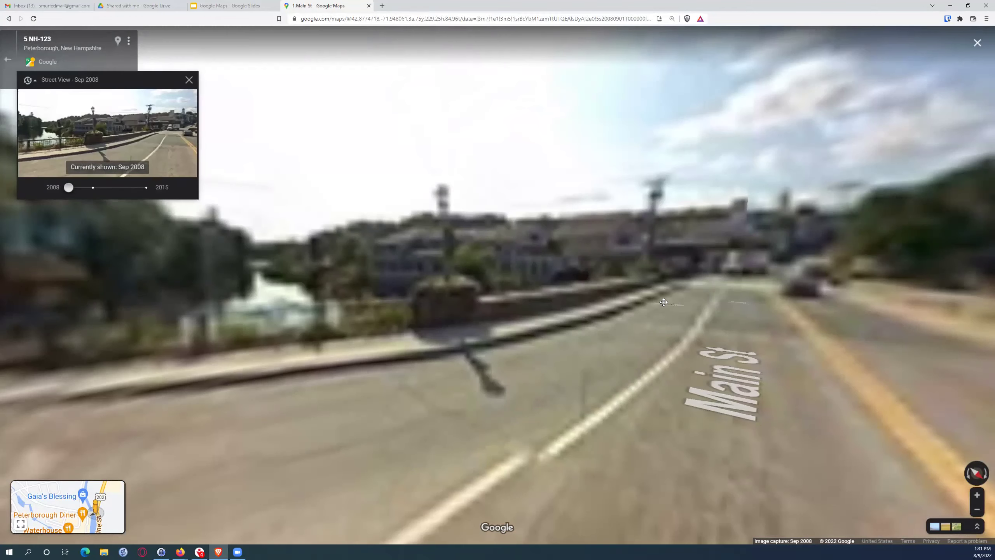
left_click(405, 280)
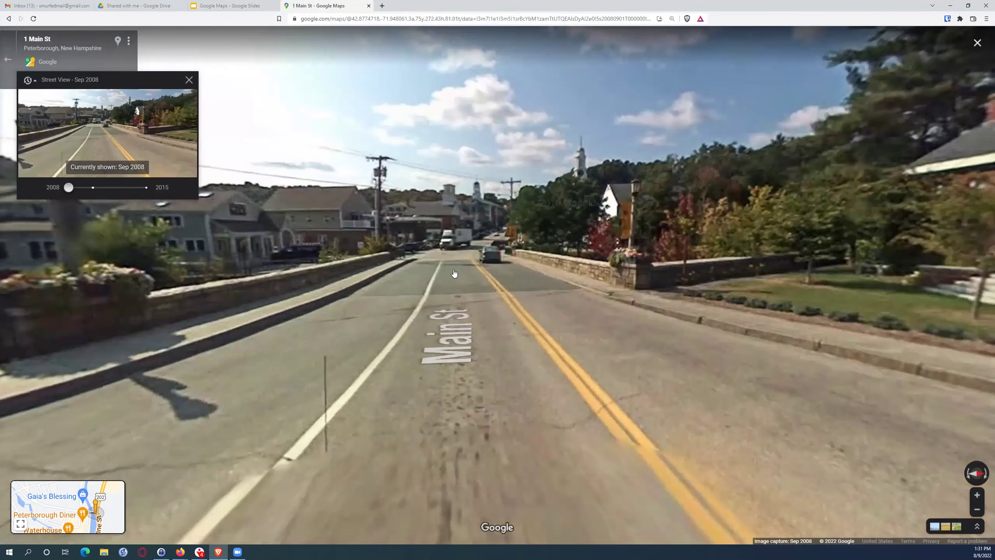
left_click(455, 278)
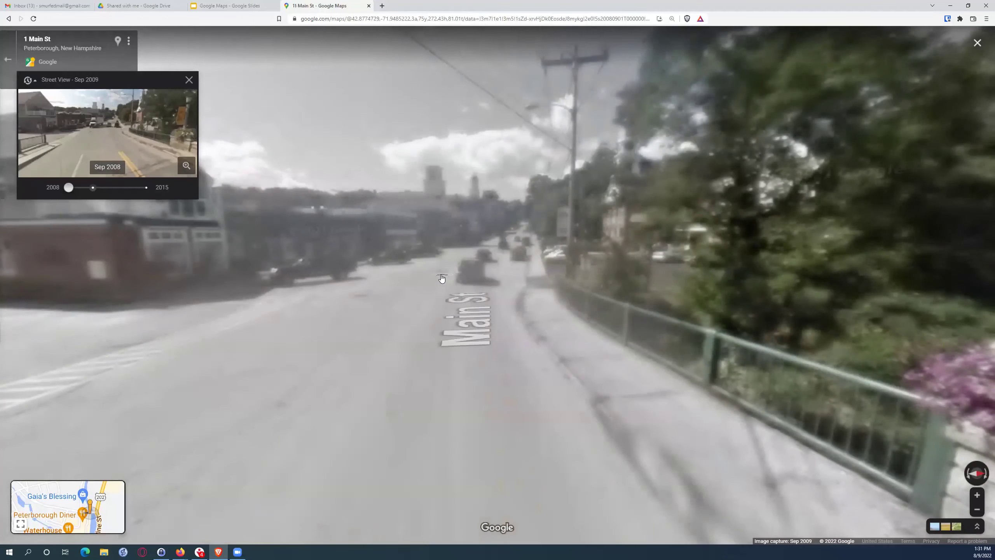
left_click(437, 276)
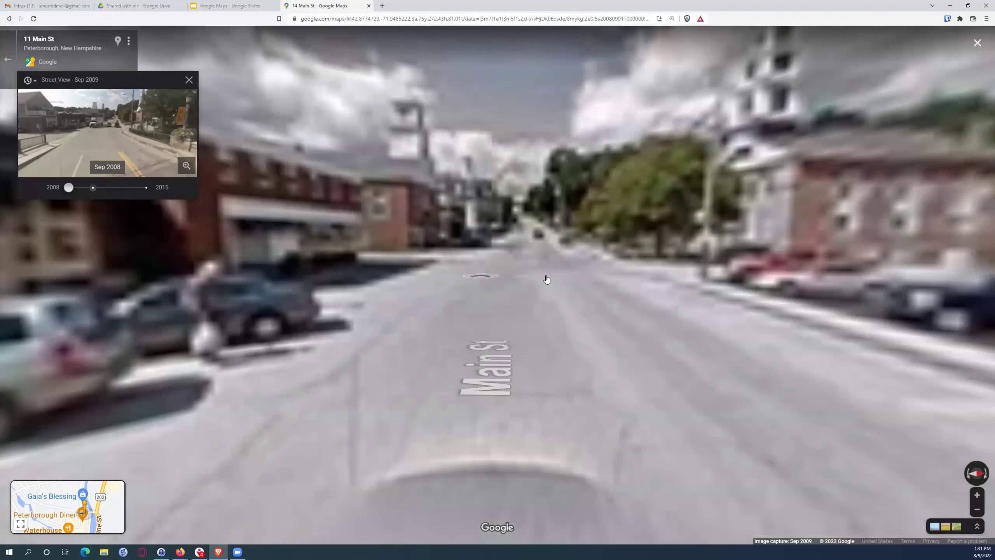
left_click(547, 289)
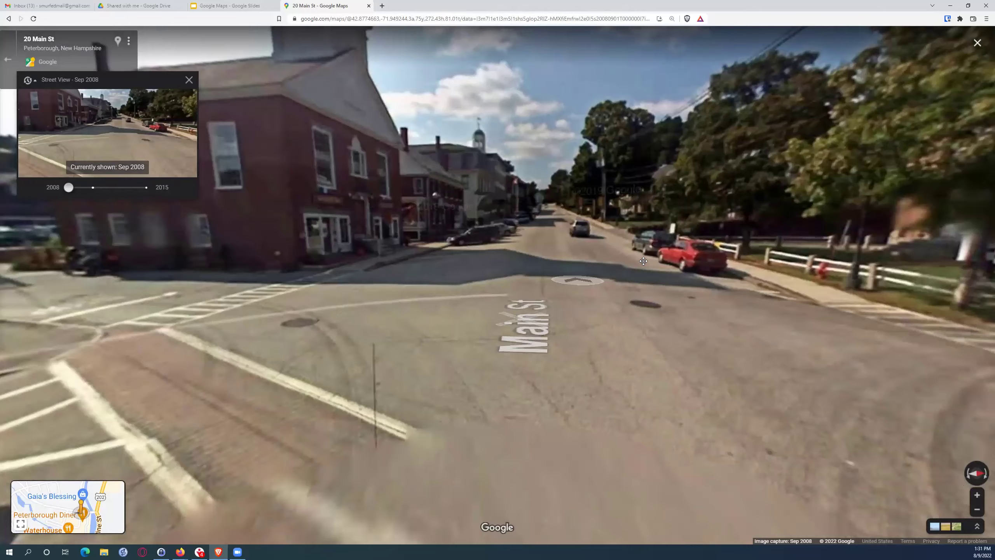
Step: Face the brick building across from Roy's at 20 Main St and switch the Street View imagery to Nov 2015
left_click_drag(563, 280, 739, 334)
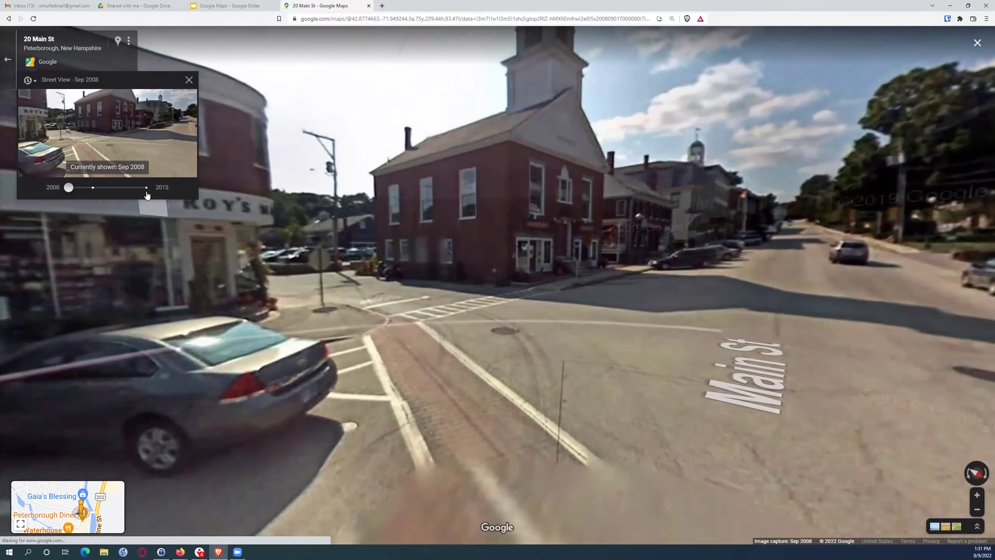
left_click(147, 190)
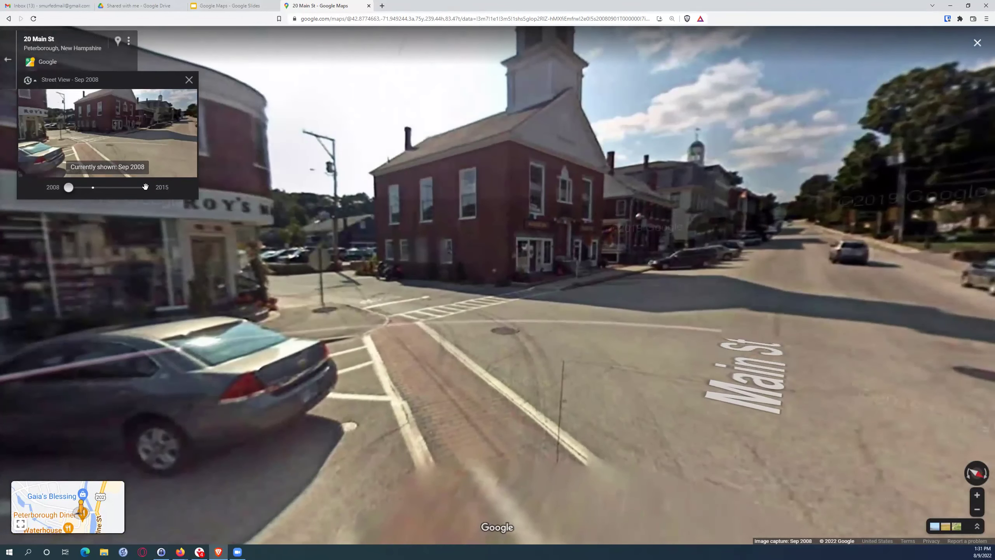
left_click(114, 169)
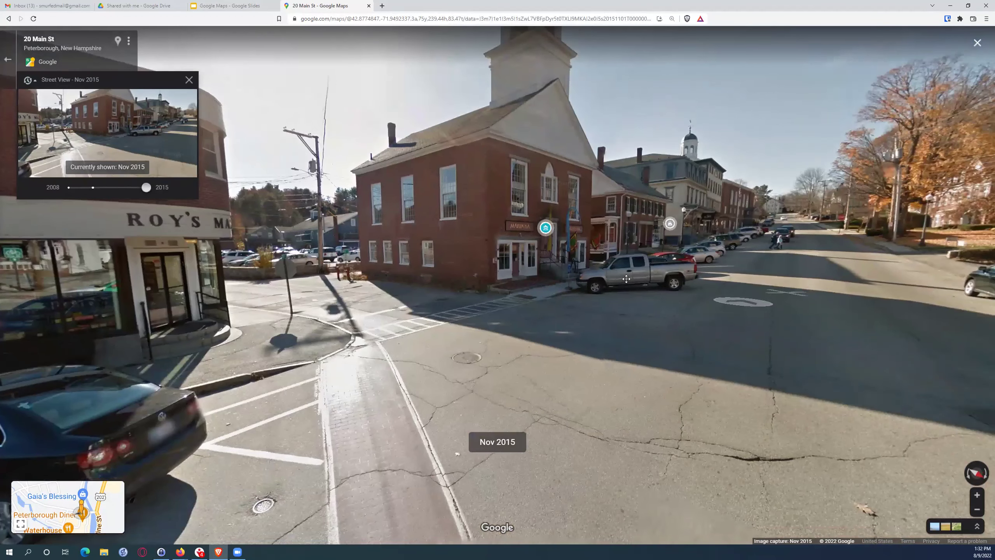
Step: Look around the intersection of Main St and Summer St in the Nov 2015 imagery, ending with the view up Main St
key("Right")
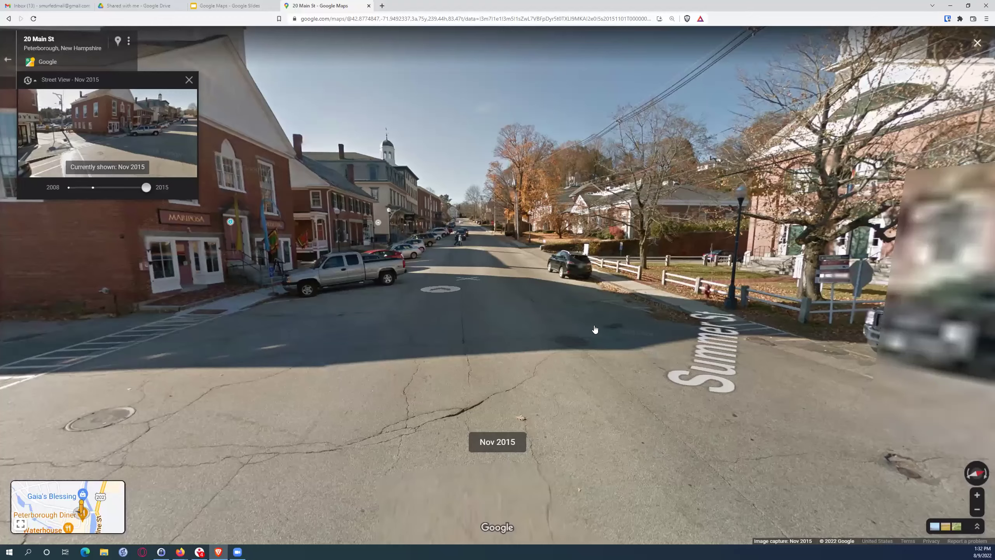
key("Right")
left_click_drag(693, 328, 494, 336)
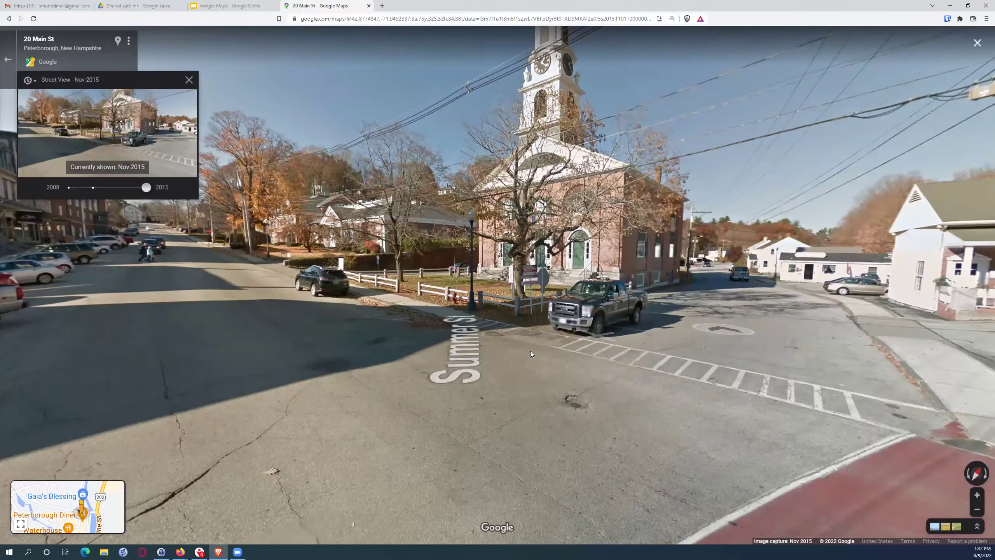
key("Right")
key("Right")
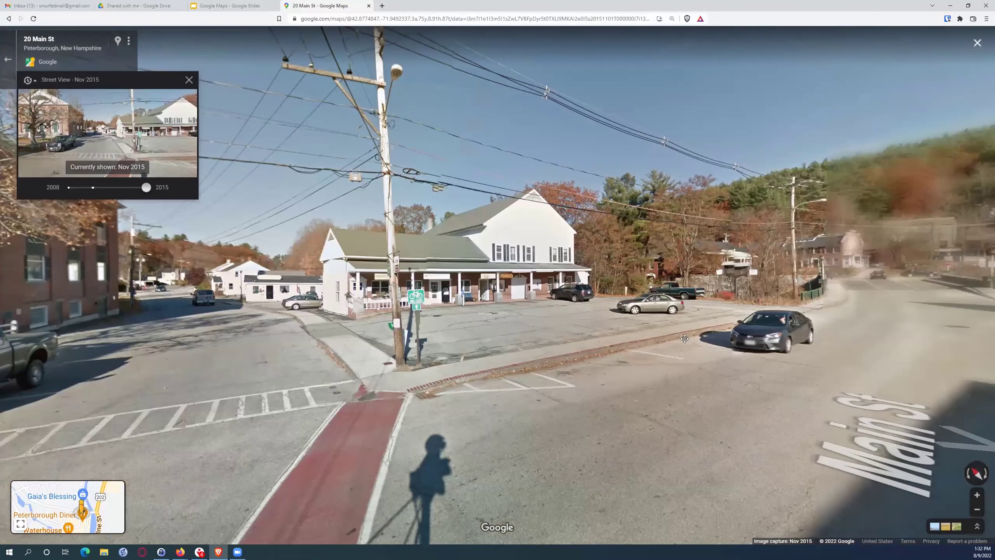
key("Right")
key("Right")
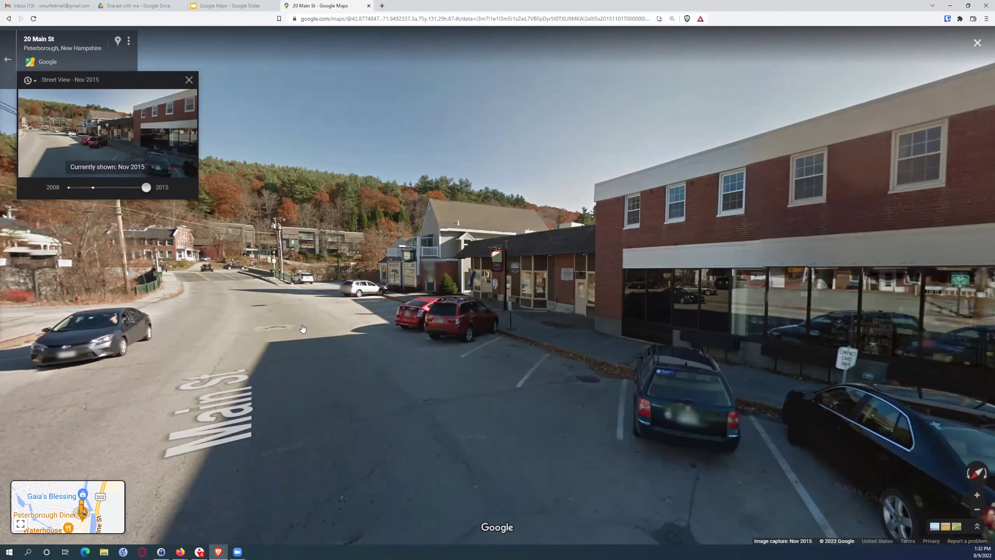
left_click_drag(268, 324, 451, 354)
left_click_drag(90, 357, 196, 347)
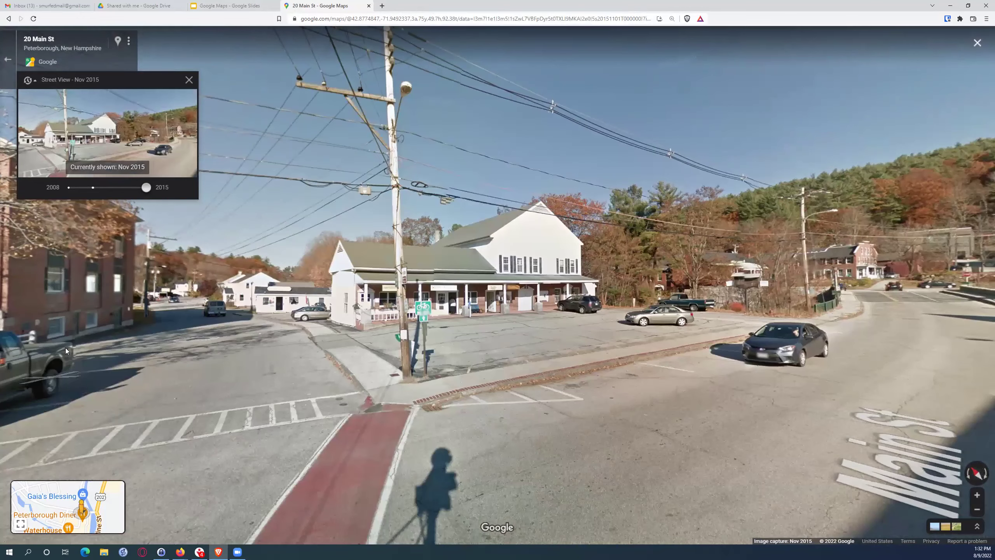
left_click_drag(76, 345, 353, 347)
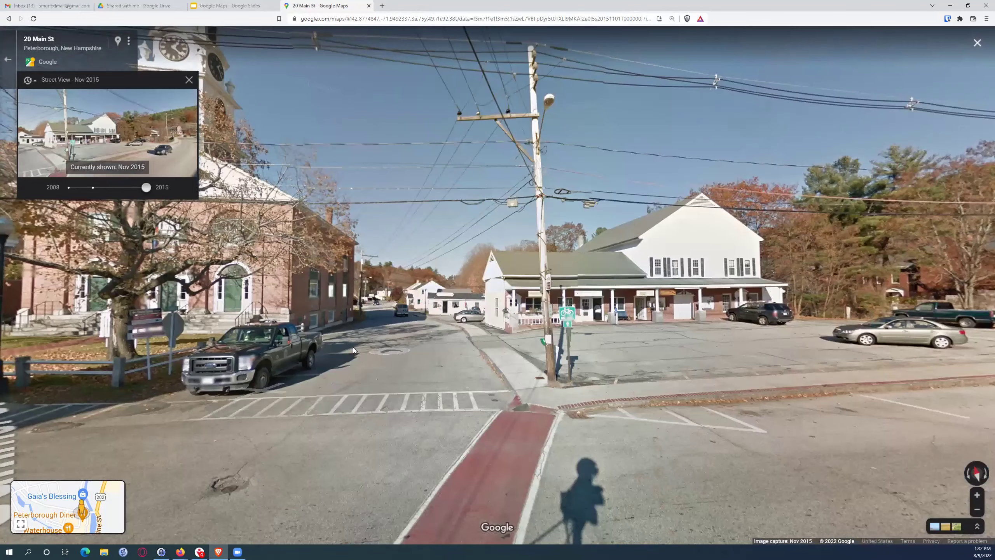
left_click_drag(114, 346, 463, 369)
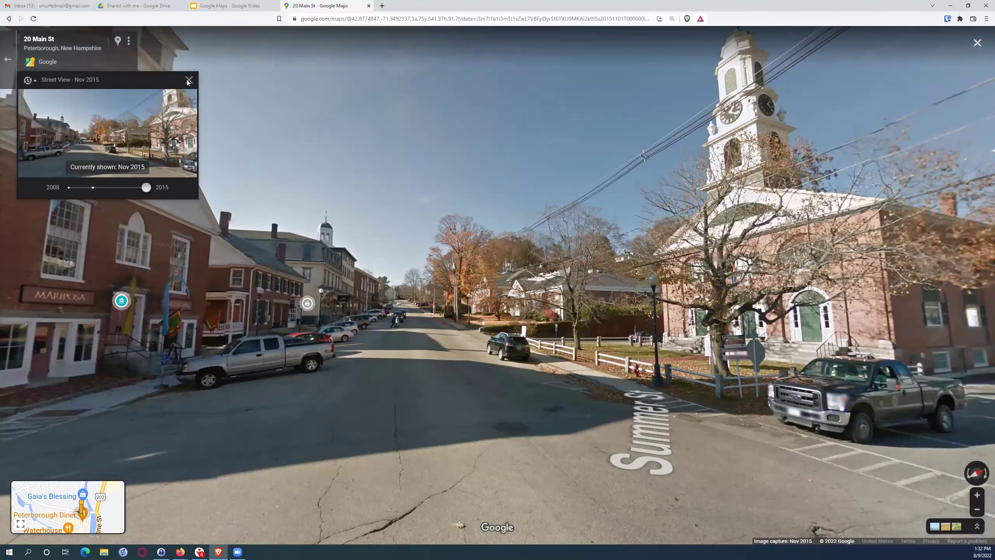
Step: Close the imagery history, exit Street View to the satellite map, and turn on the Traffic layer
left_click(189, 80)
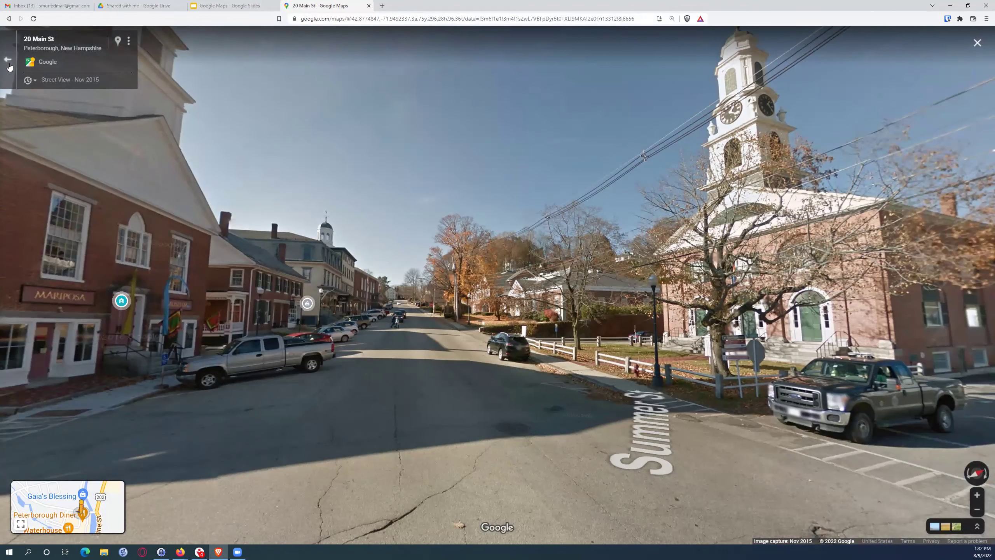
key("Escape")
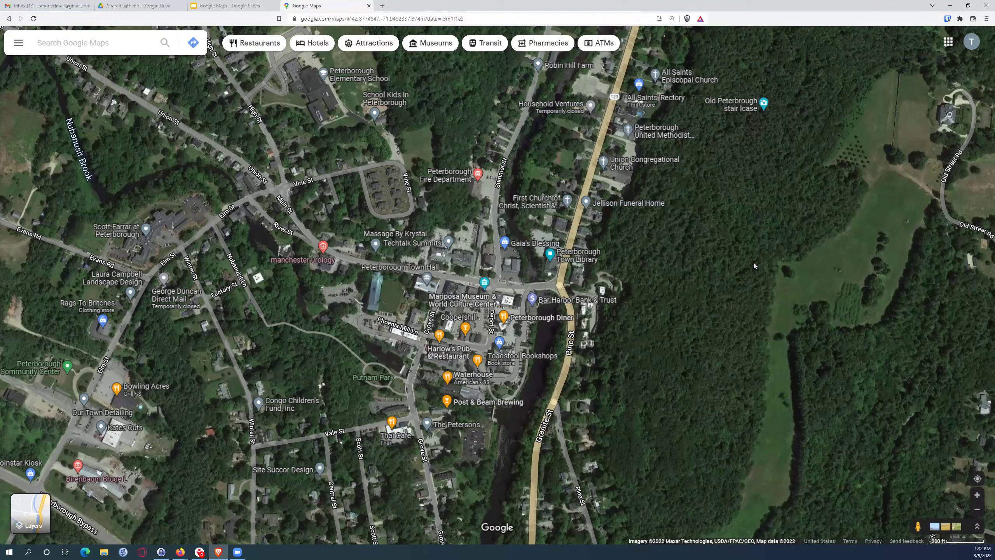
mouse_move(31, 516)
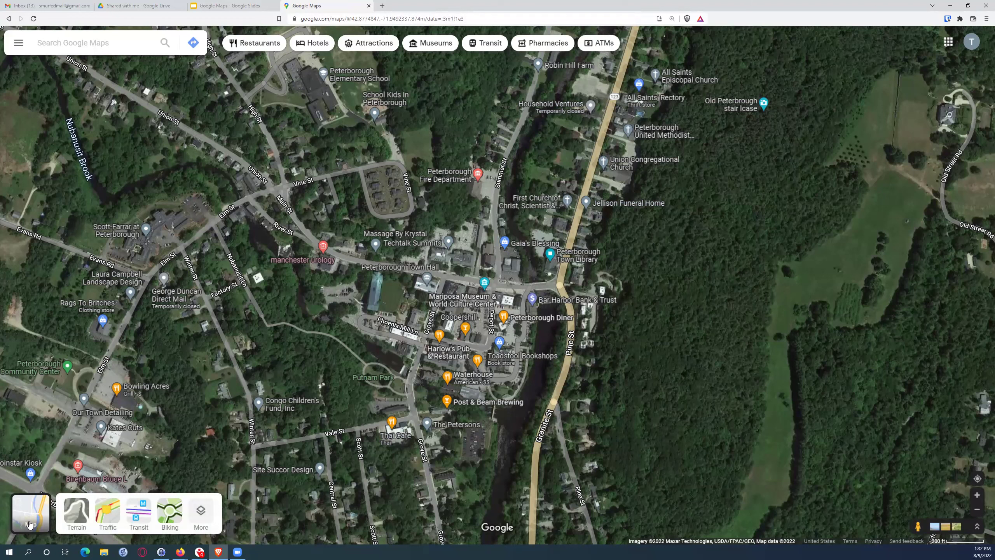
left_click(111, 517)
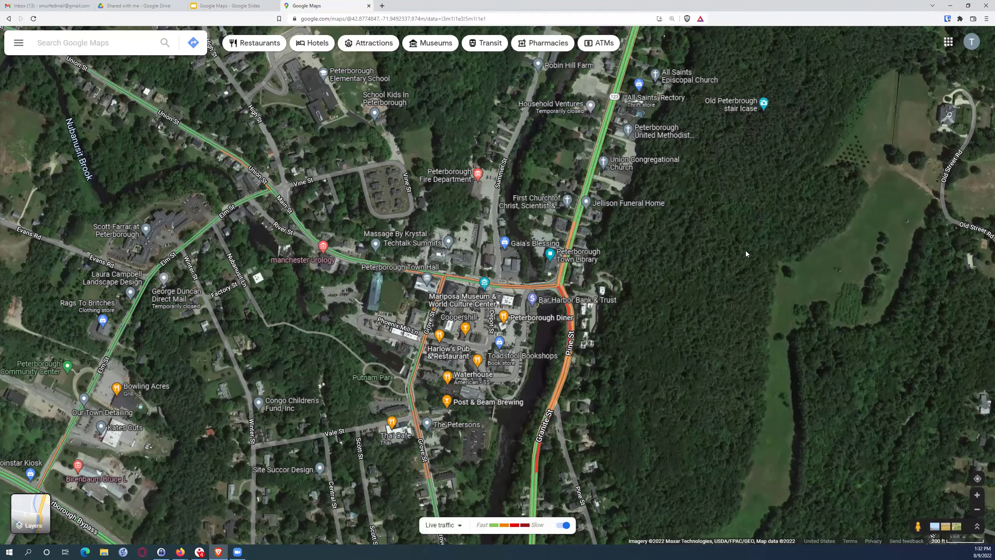
Step: Examine the live traffic on Main St, Grove St, Granite St and Pine St around downtown Peterborough
left_click_drag(388, 266, 290, 240)
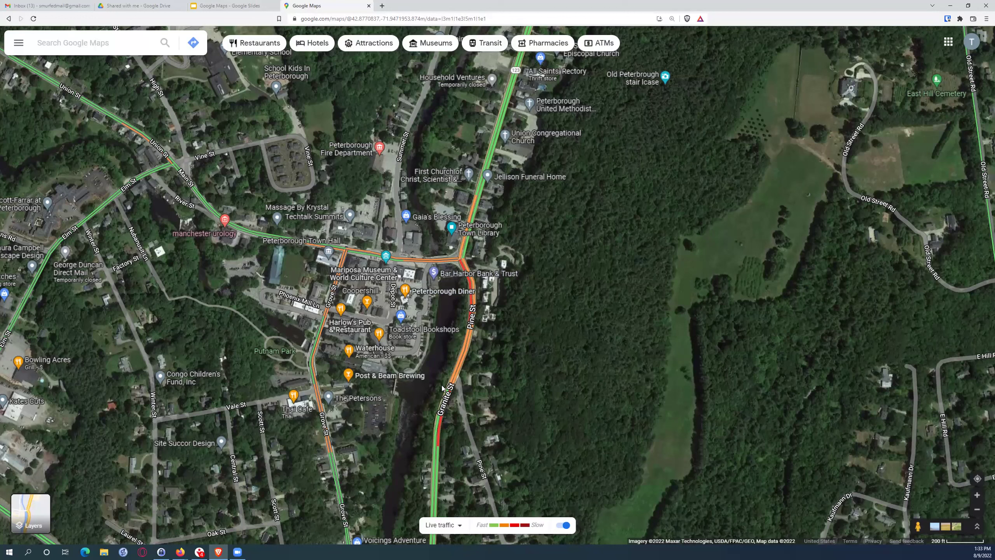
left_click_drag(306, 536, 313, 455)
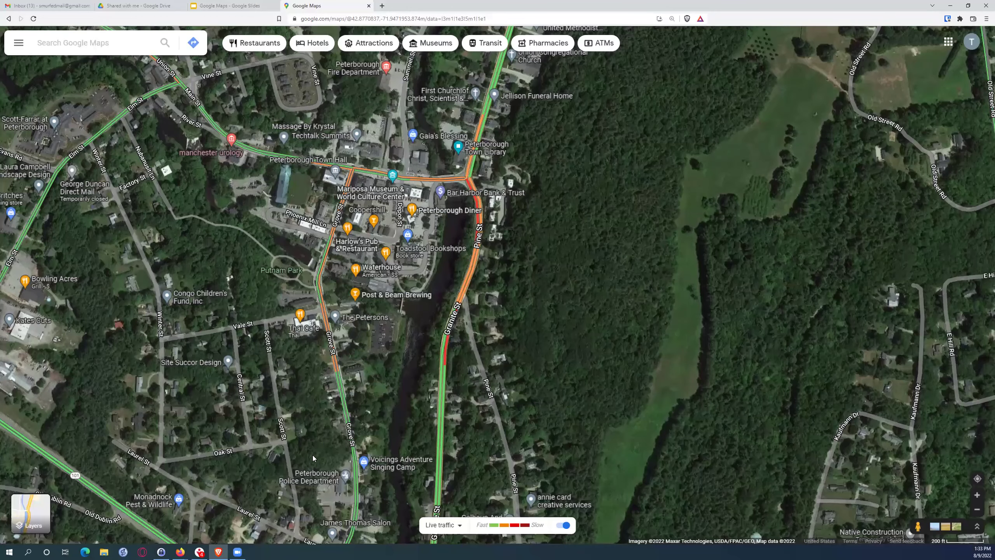
left_click_drag(377, 363, 378, 203)
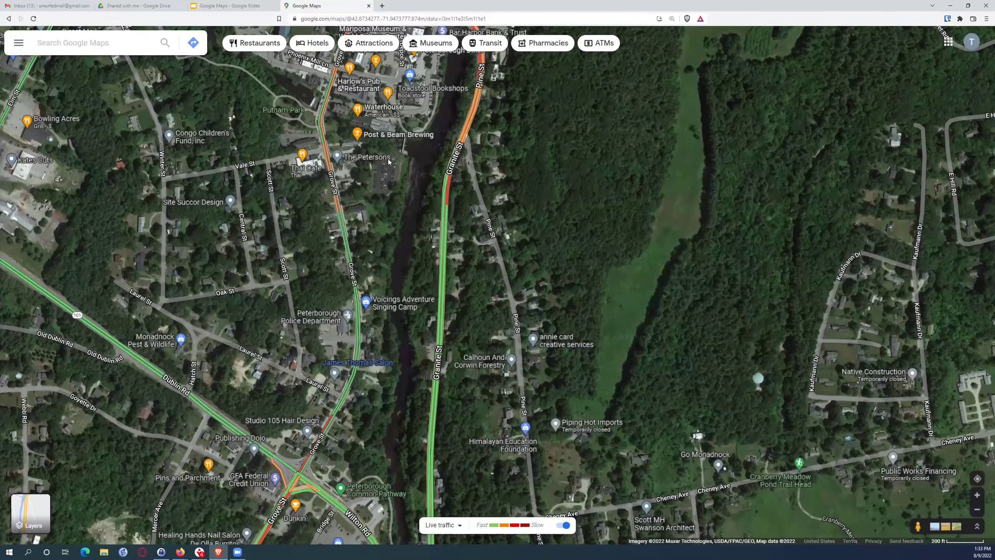
left_click_drag(444, 137, 411, 277)
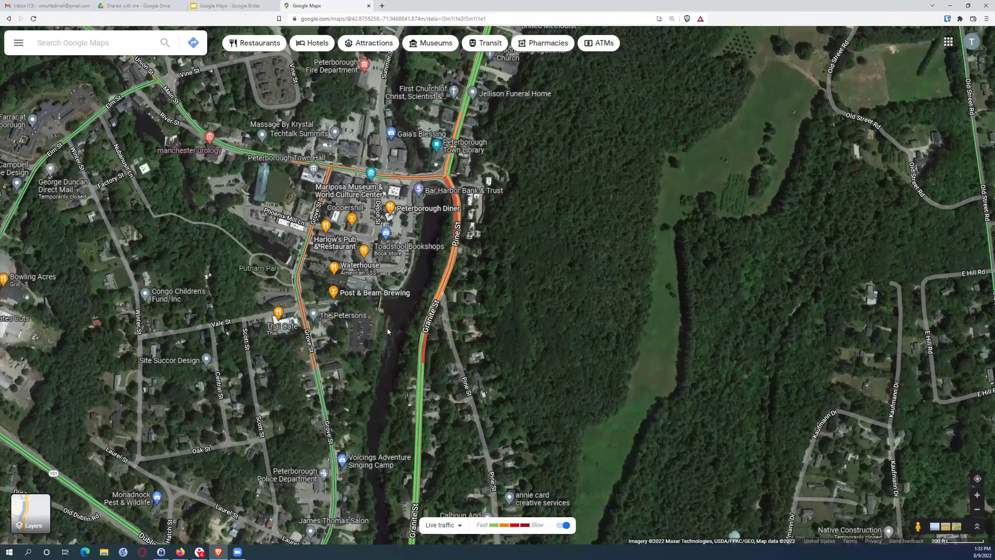
key("Up")
key("Right")
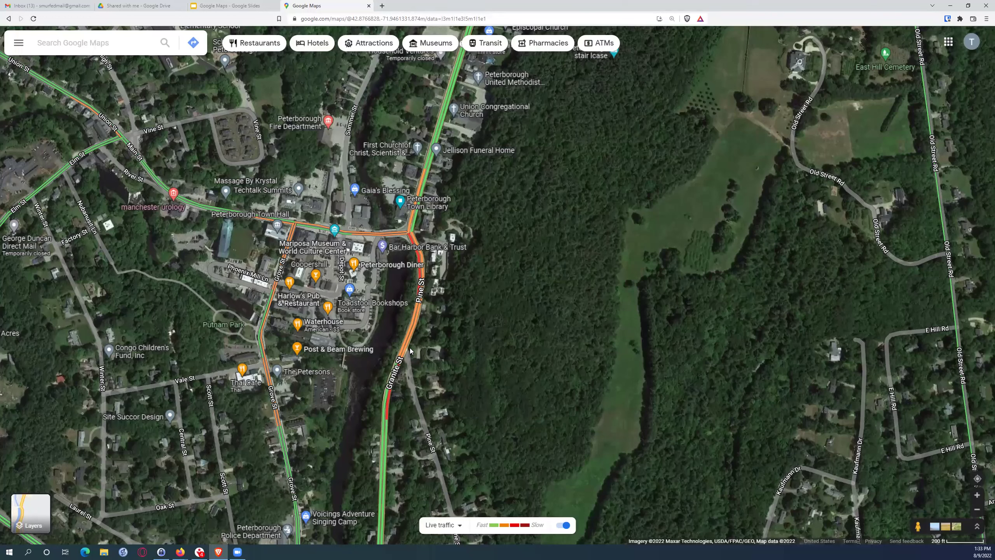
Step: Switch the traffic display to typical traffic, check Sunday, and set it to Monday at 8:55 AM
left_click(461, 527)
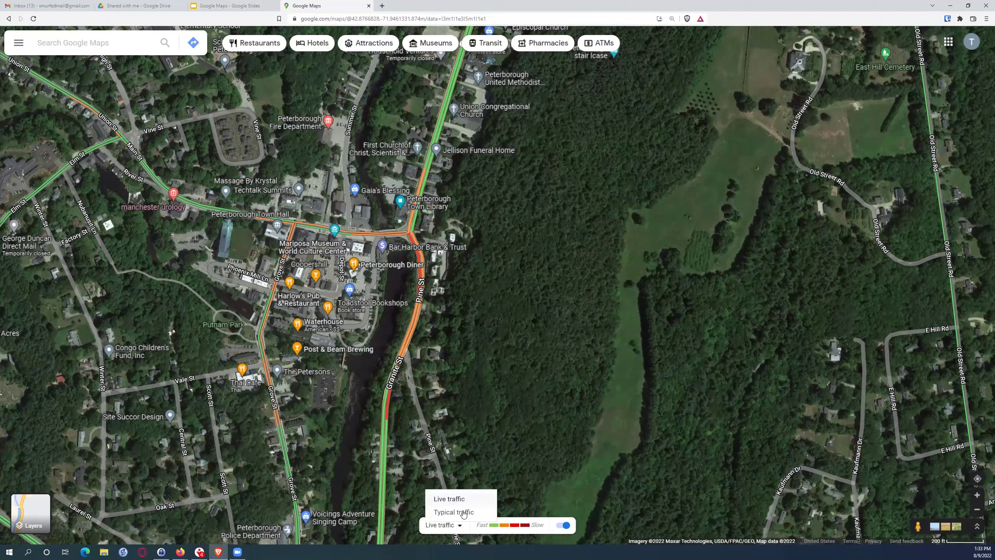
left_click(464, 513)
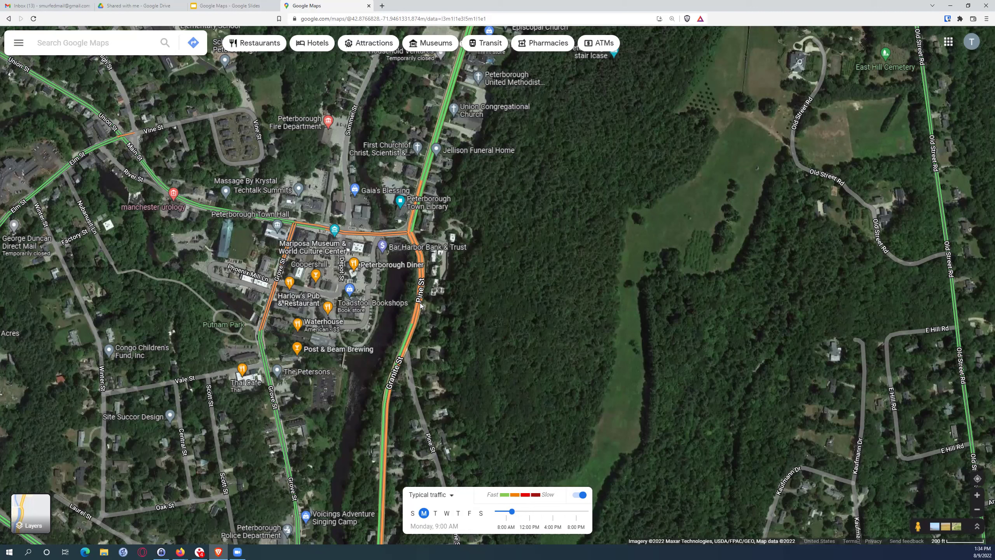
left_click(458, 513)
left_click(412, 514)
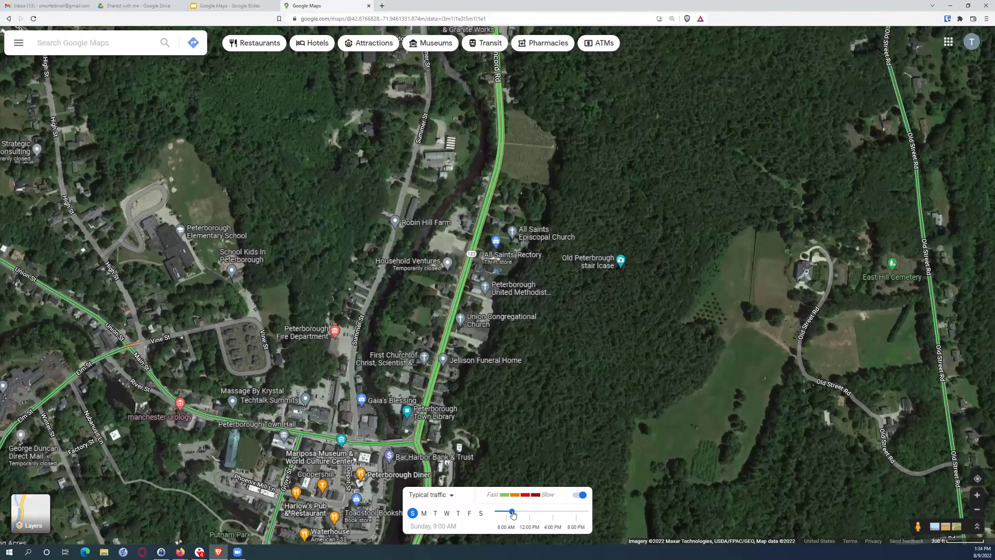
mouse_move(512, 512)
left_mouse_down()
mouse_move(539, 514)
mouse_move(512, 514)
left_mouse_up()
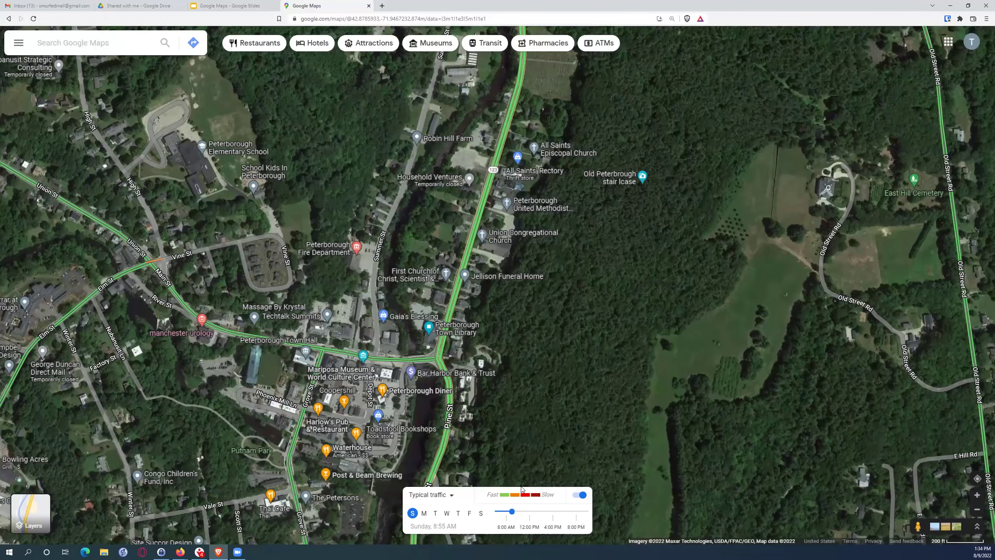
left_click(424, 513)
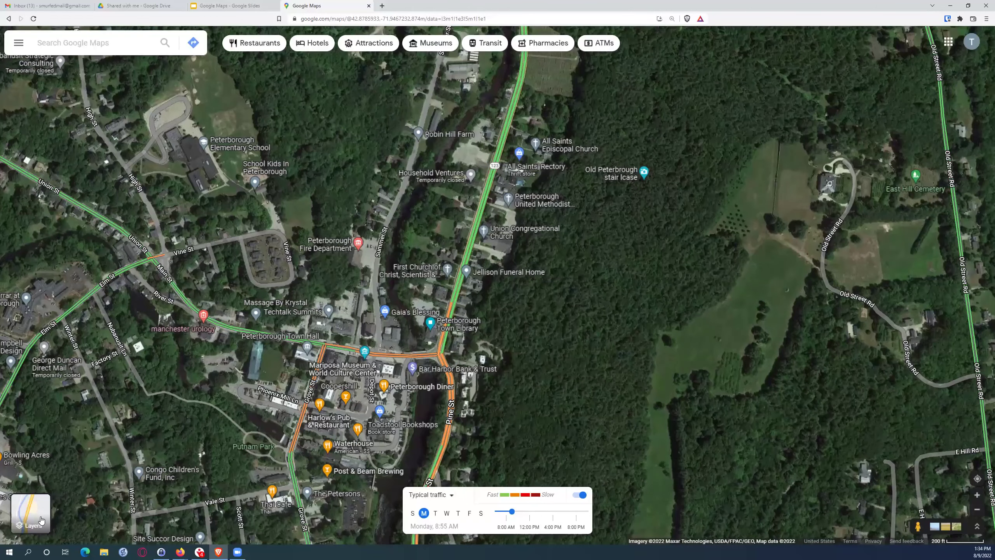
Step: Change the base map from satellite to the default map and turn on the Terrain layer
mouse_move(42, 520)
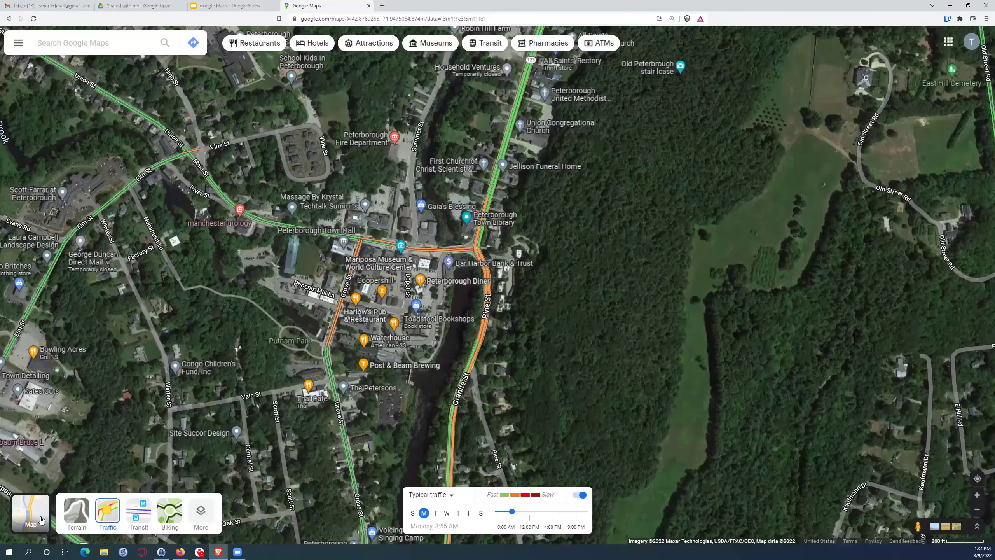
left_click(108, 514)
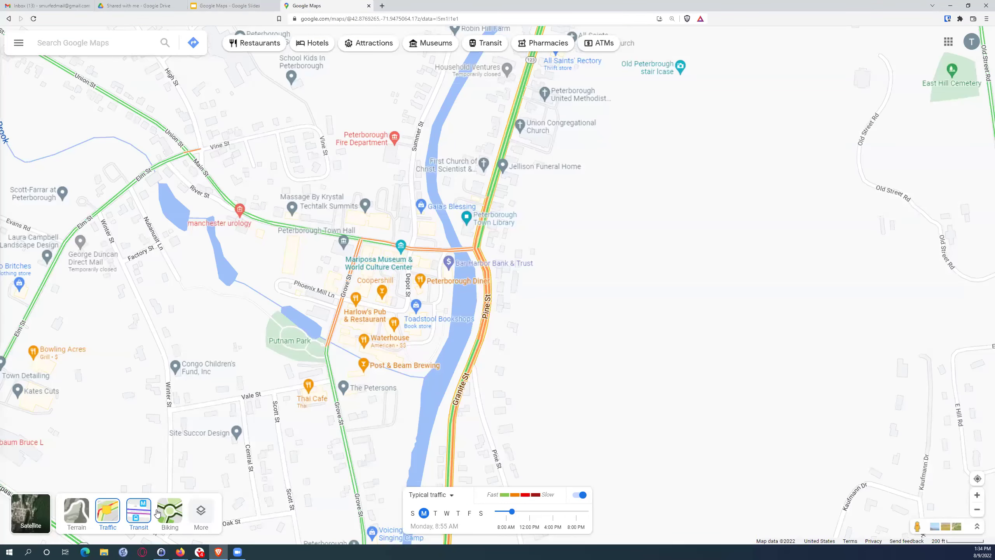
left_click(75, 512)
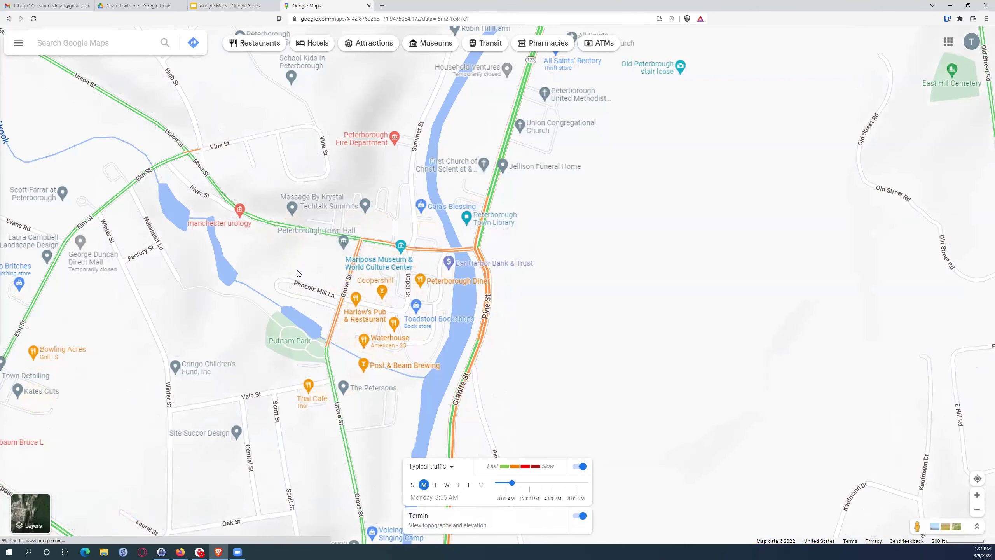
Step: Survey the terrain around Peterborough and replace the Traffic layer with the Transit layer
scroll(300, 275, "down", 3)
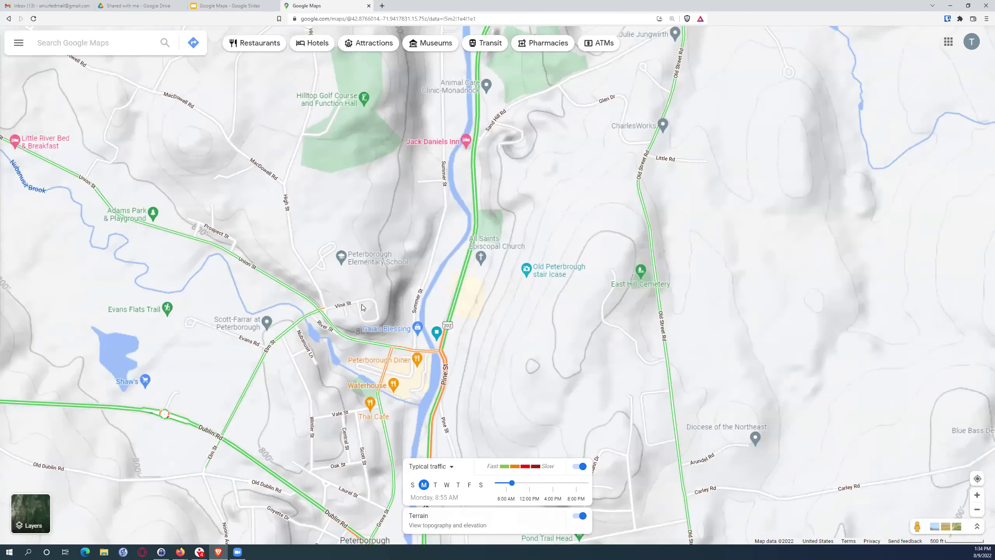
scroll(345, 287, "down", 2)
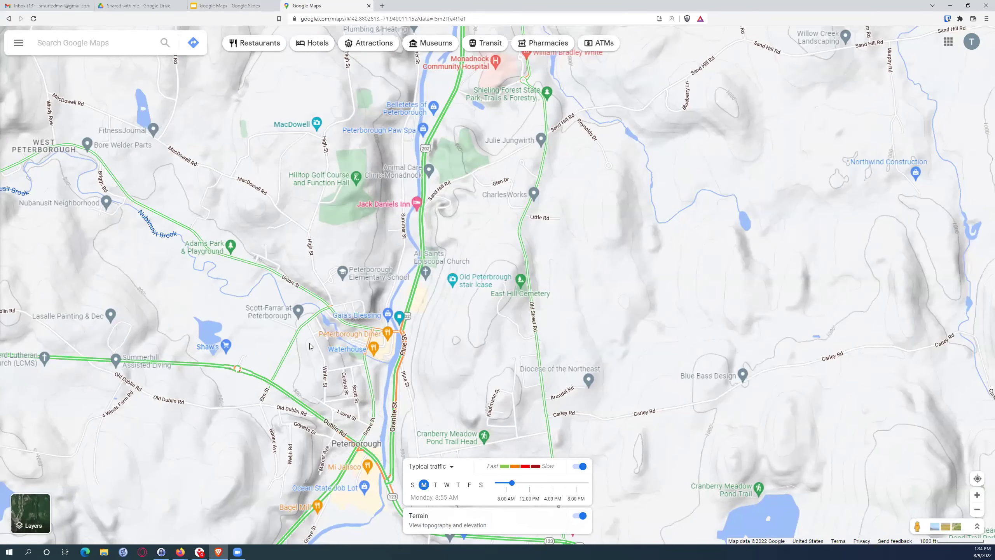
scroll(310, 346, "down", 3)
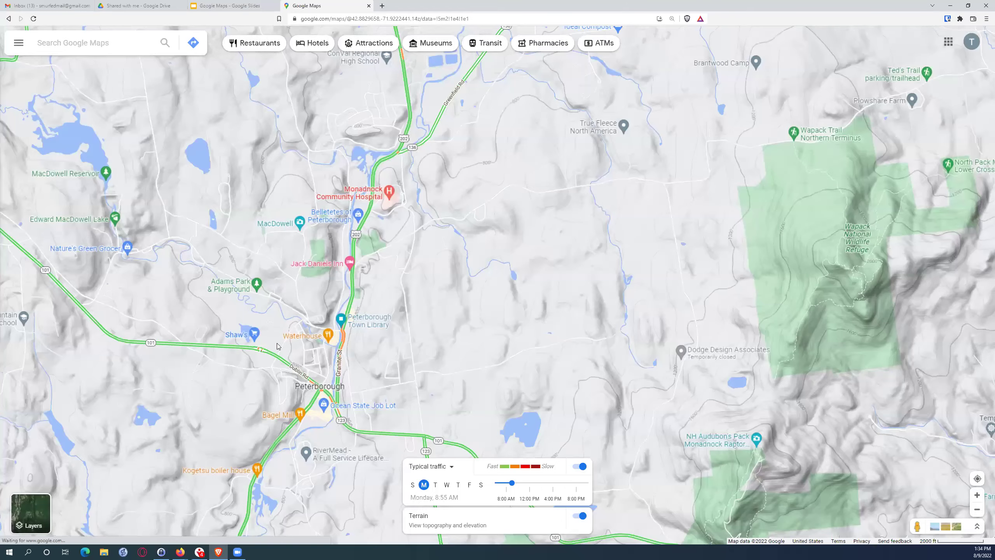
scroll(278, 346, "up", 3)
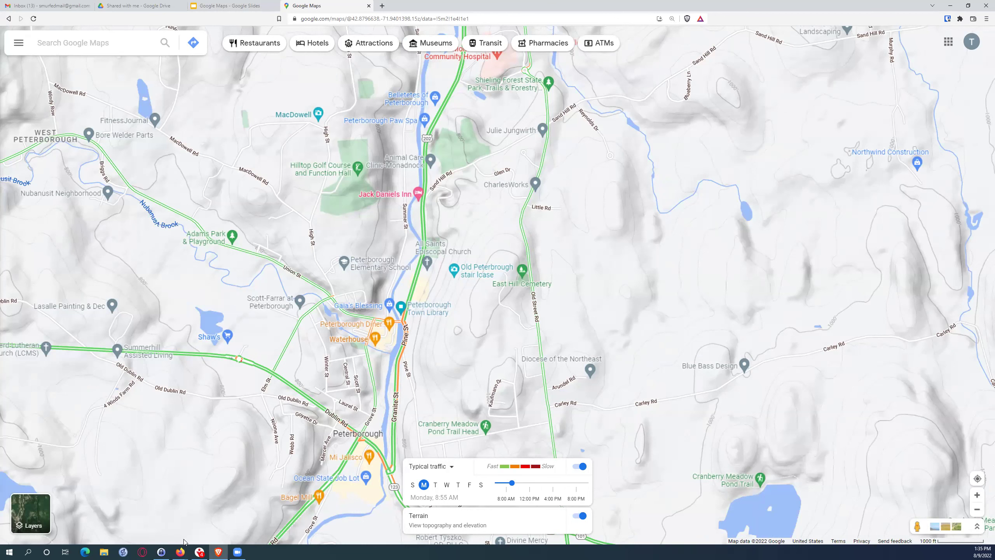
mouse_move(41, 517)
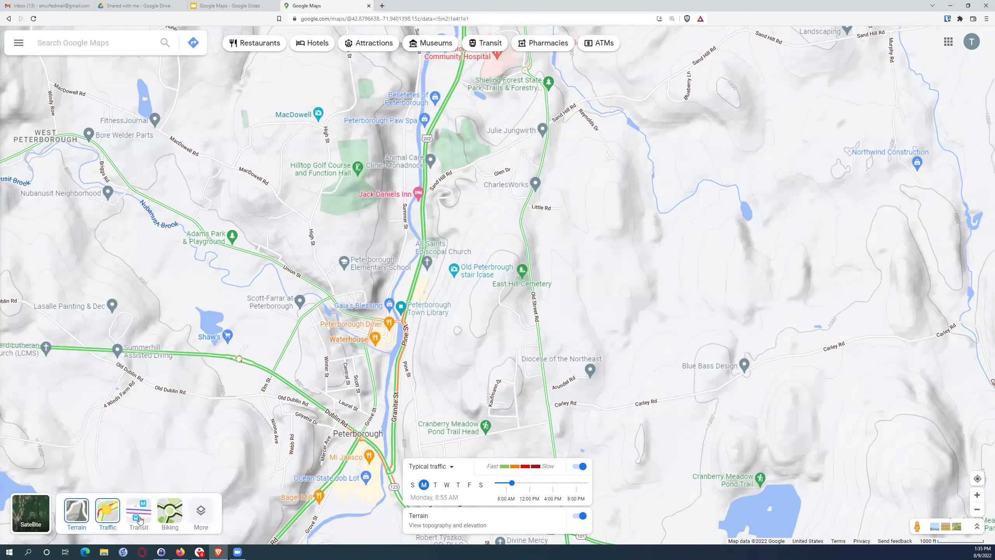
left_click(140, 512)
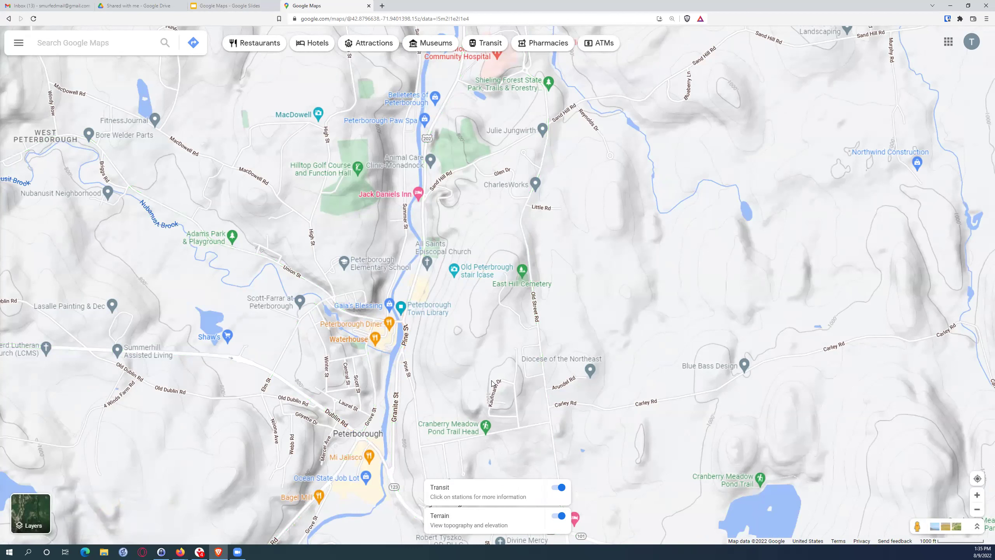
Step: Search for "boston ma" and close the place details while keeping the map on Boston
left_click(85, 43)
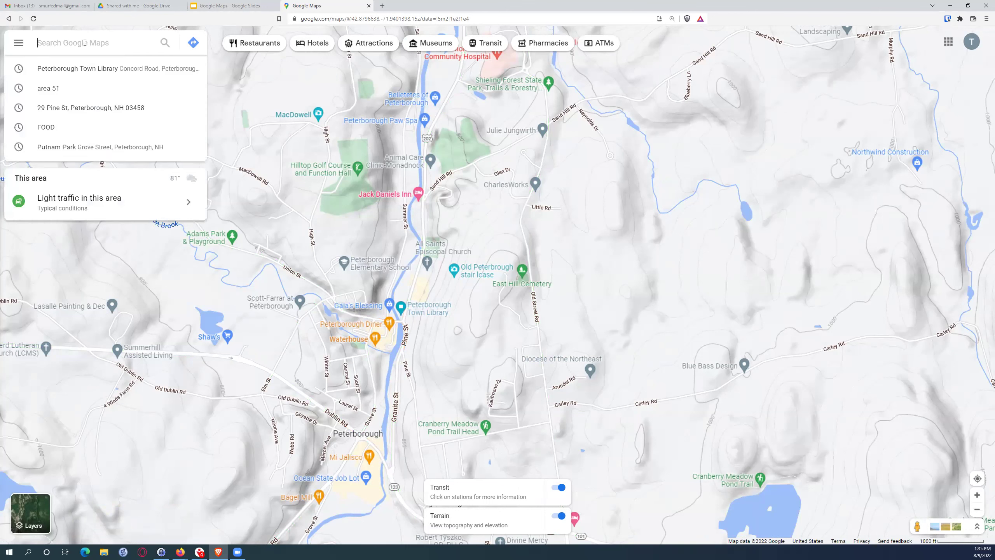
type("boston m")
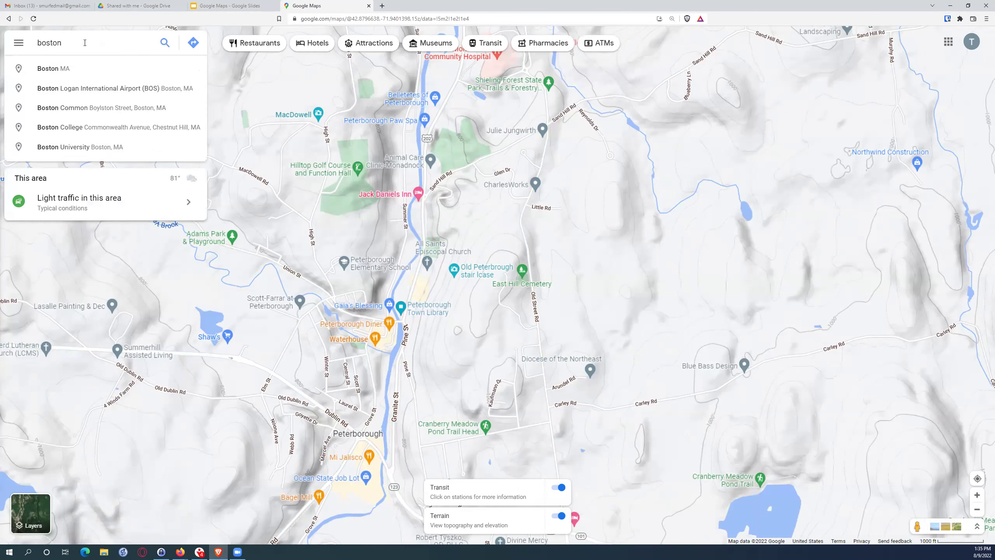
type("a")
key("Return")
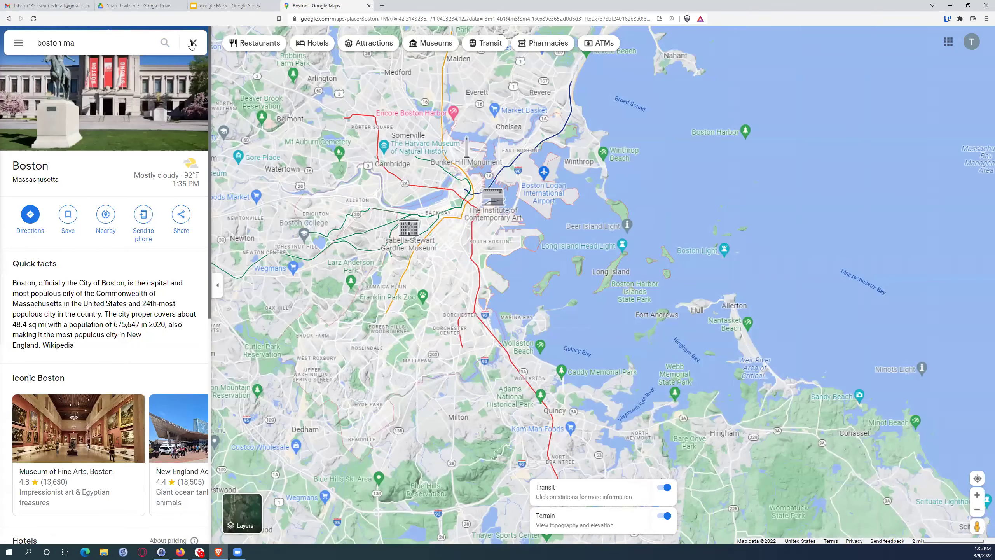
left_click(193, 43)
mouse_move(33, 515)
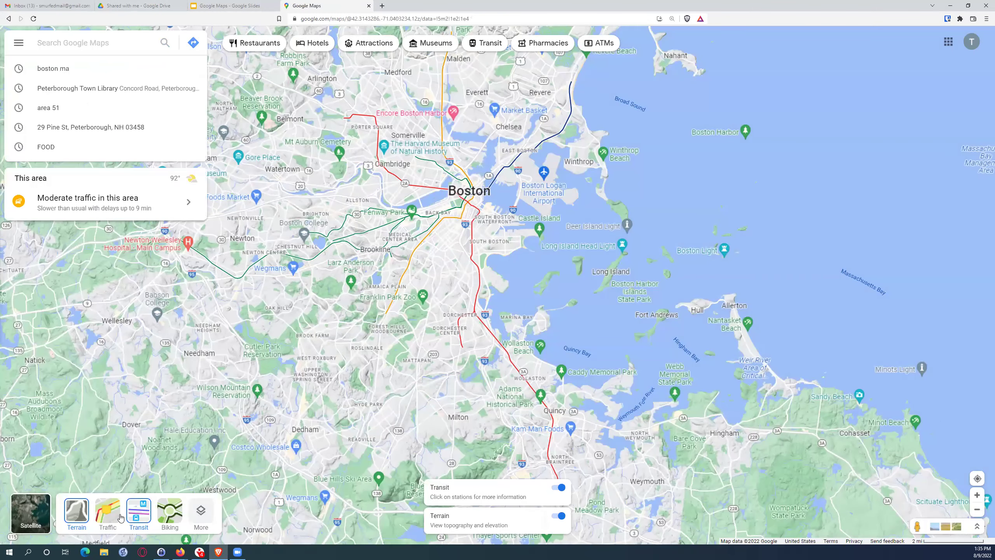
Step: Examine the Boston transit lines, previewing the Blue Line and the Red Line around downtown
left_click(138, 514)
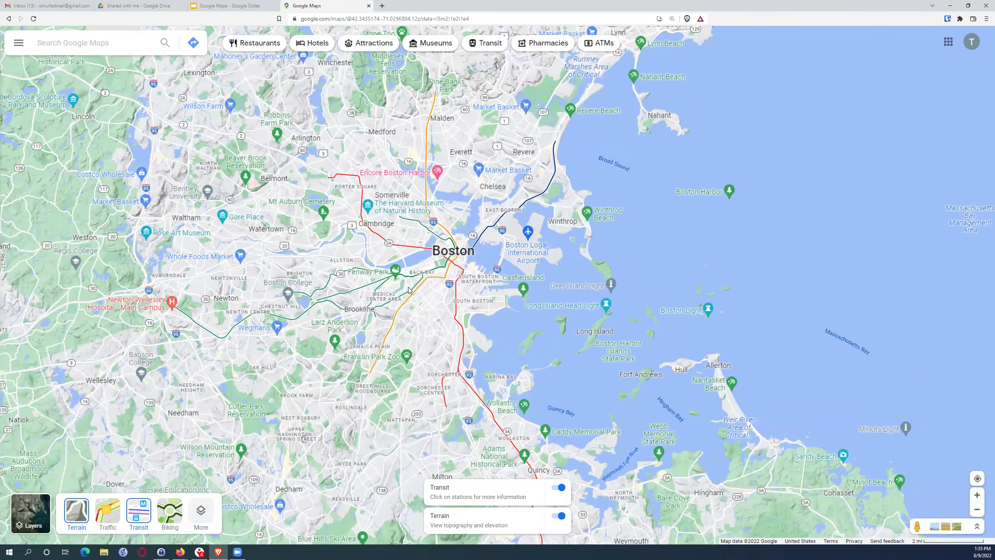
scroll(438, 279, "up", 3)
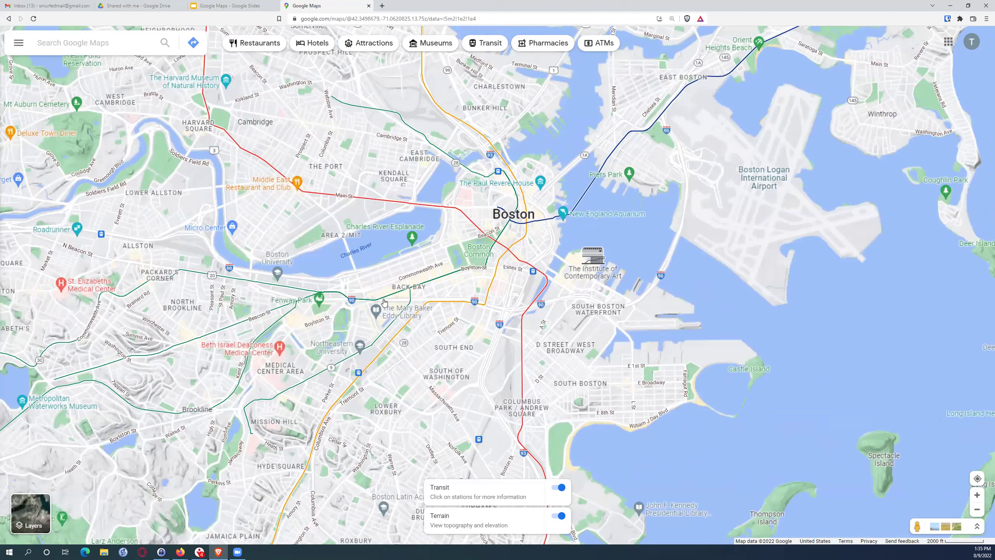
mouse_move(386, 301)
mouse_move(552, 219)
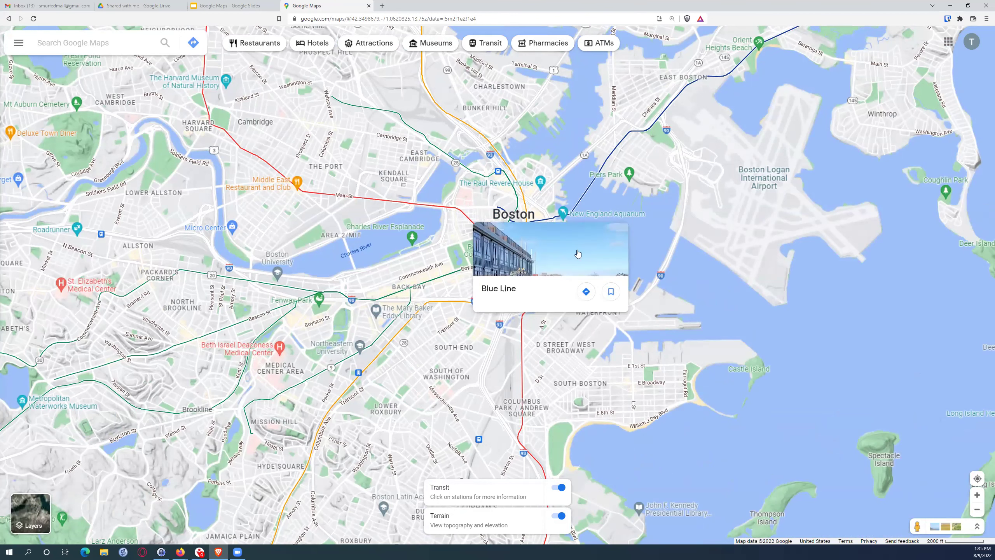
mouse_move(525, 352)
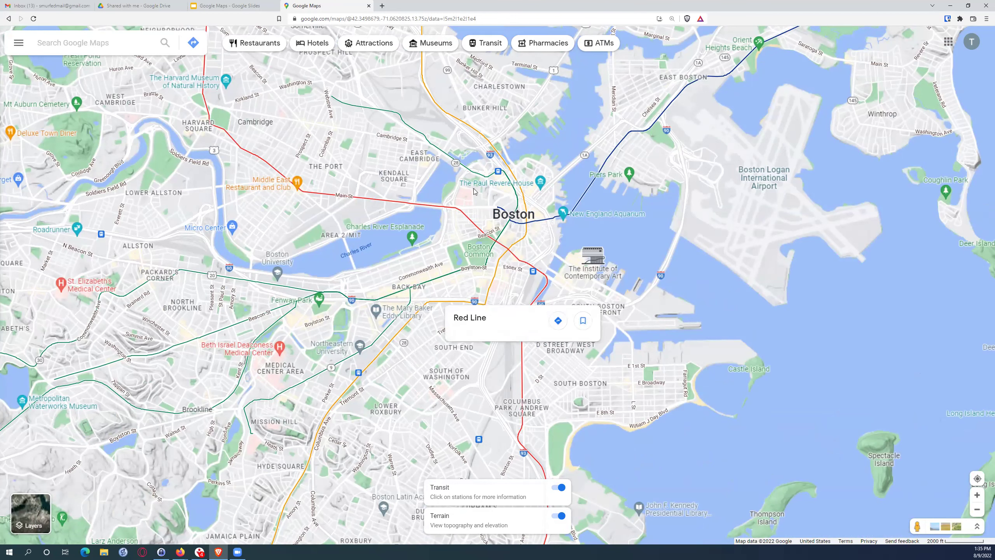
scroll(368, 302, "down", 1)
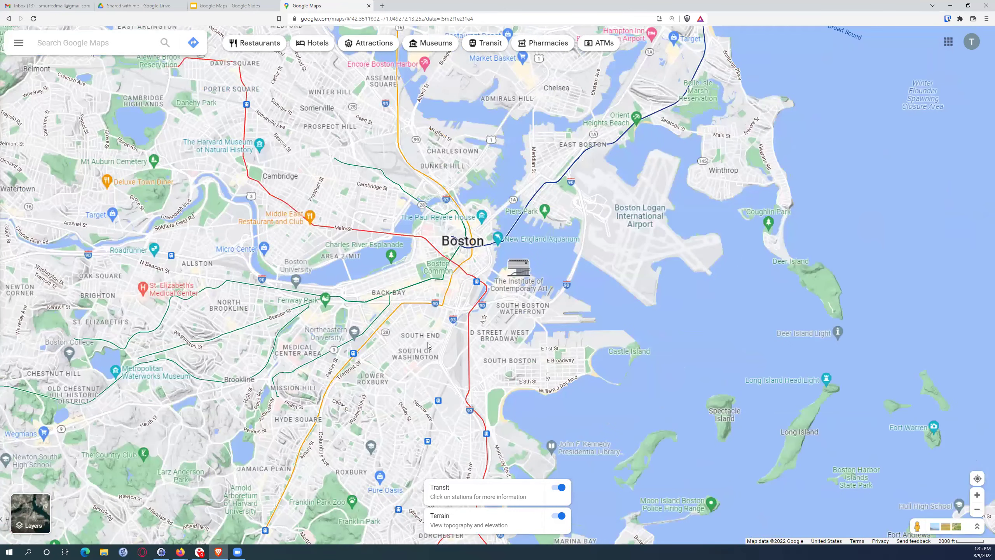
left_click(441, 286)
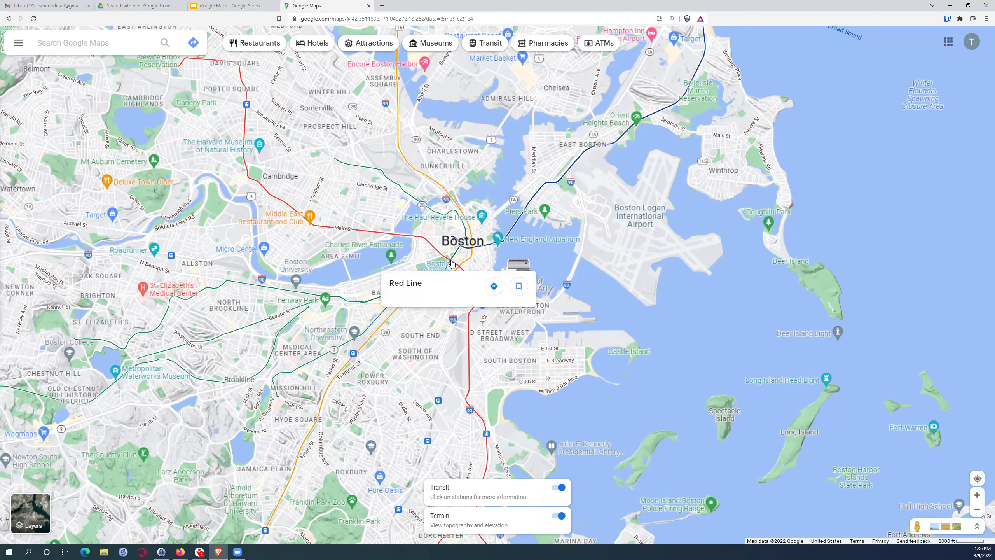
mouse_move(254, 183)
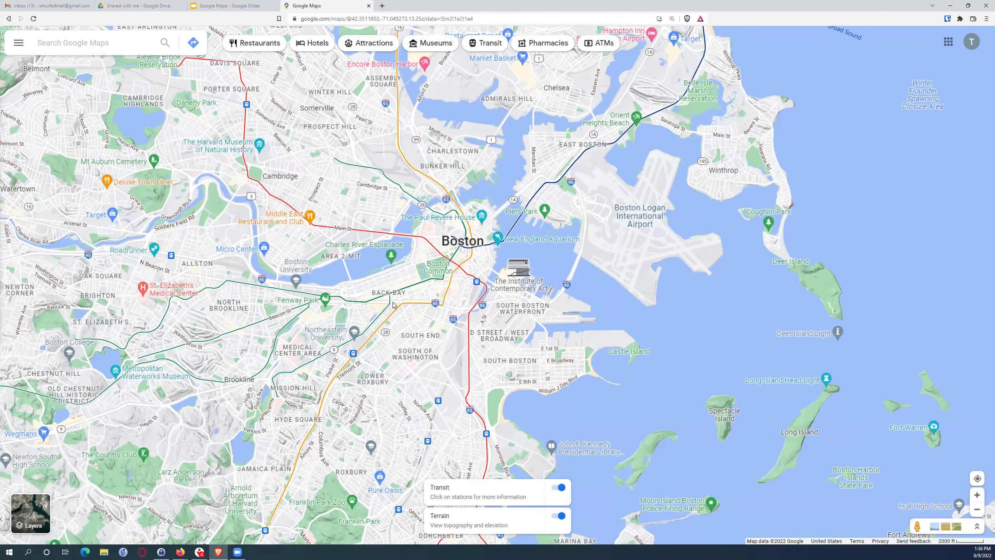
mouse_move(474, 270)
Step: Replace the Transit layer with the Biking layer over Boston, and view it on satellite imagery before returning to the default map
mouse_move(203, 517)
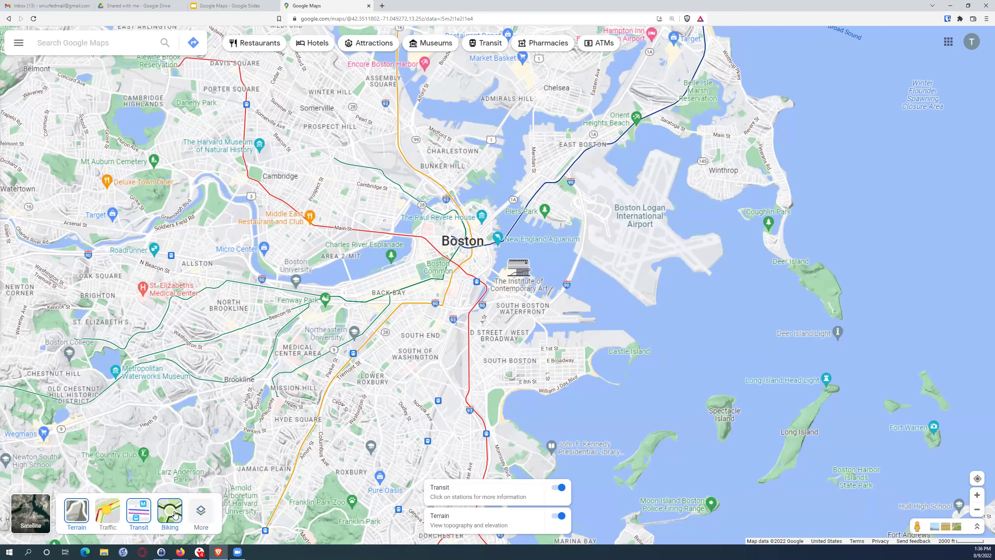
left_click(201, 511)
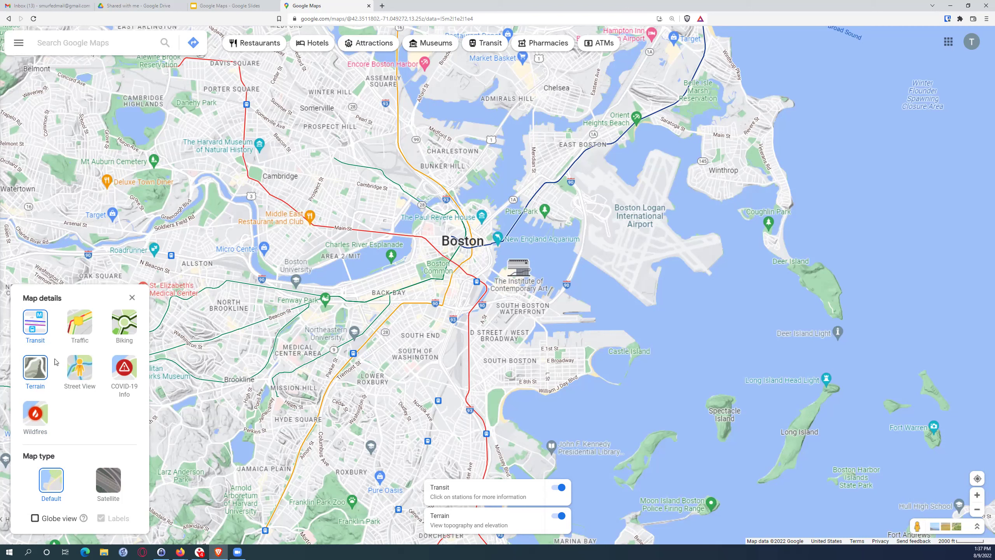
left_click(123, 326)
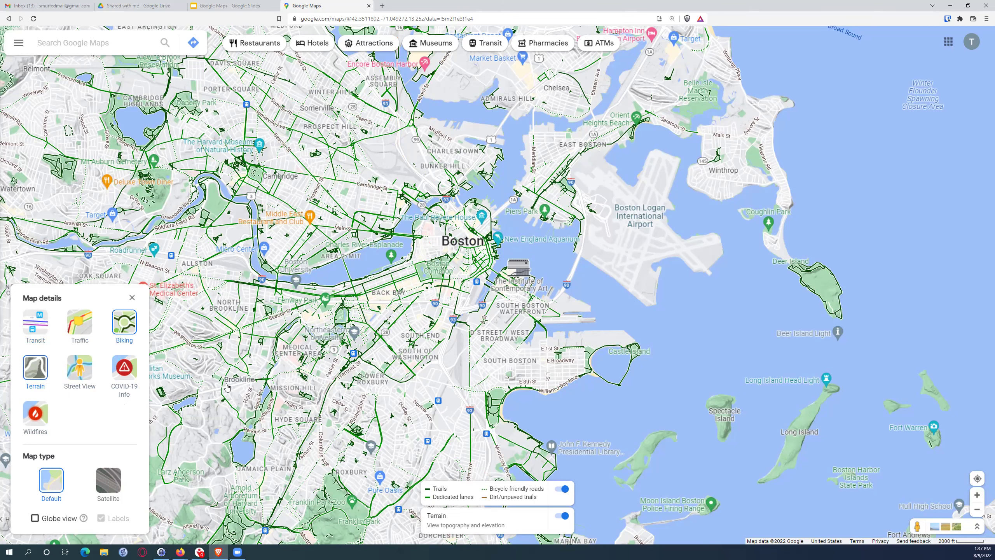
left_click(132, 298)
left_click(67, 516)
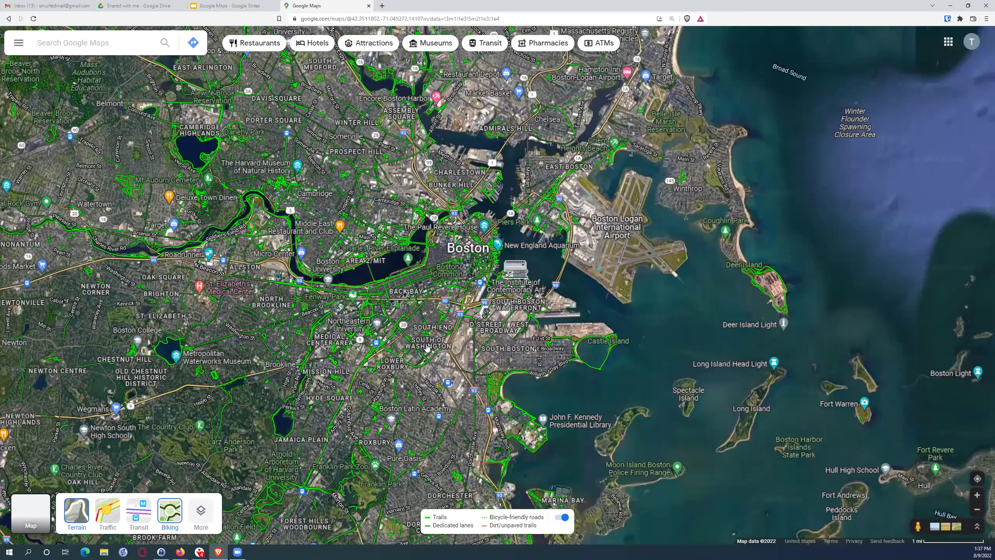
left_click(35, 515)
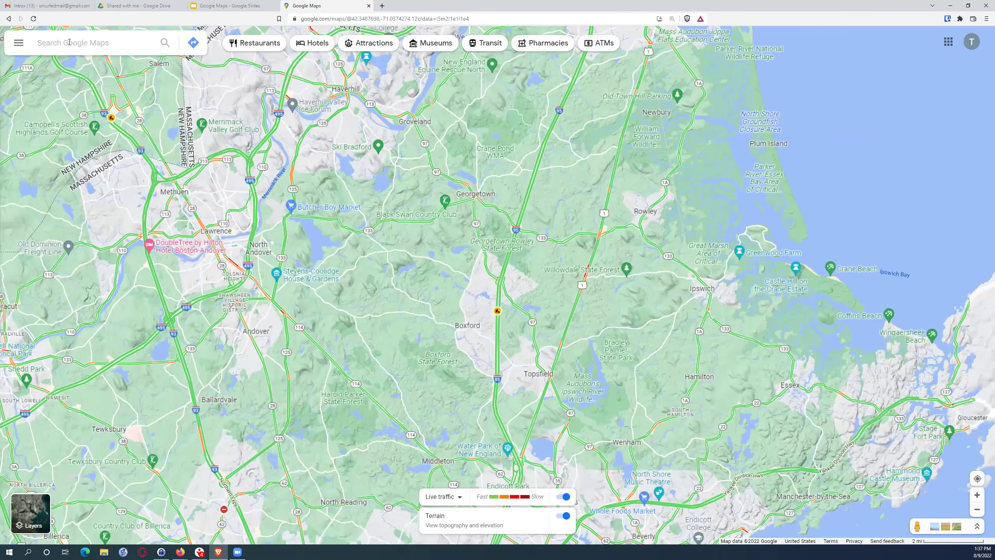
Step: Search the map for "milford nh"
left_click(68, 42)
type("milford nh")
key("Return")
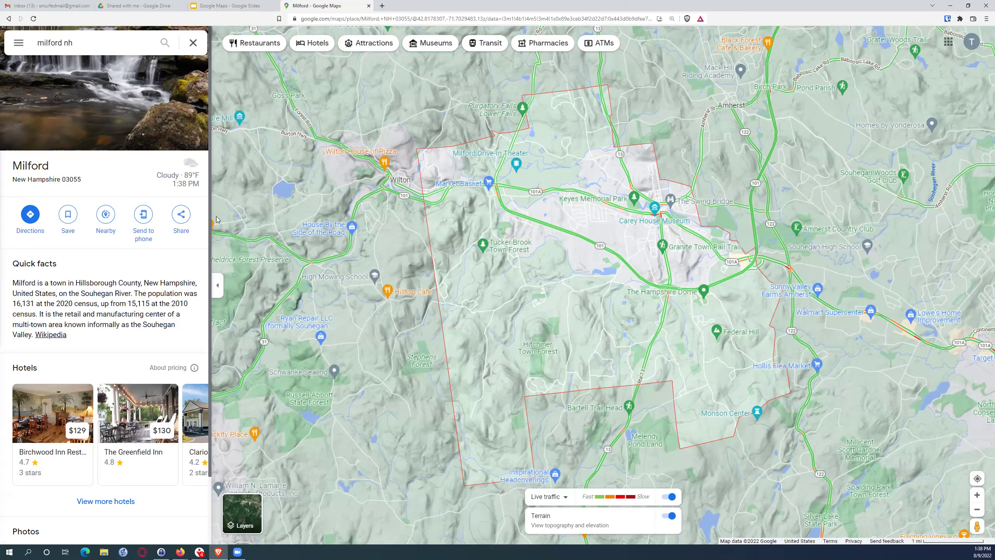
Step: Replace the search with "restaurants" to find places to eat around Milford
left_click(95, 43)
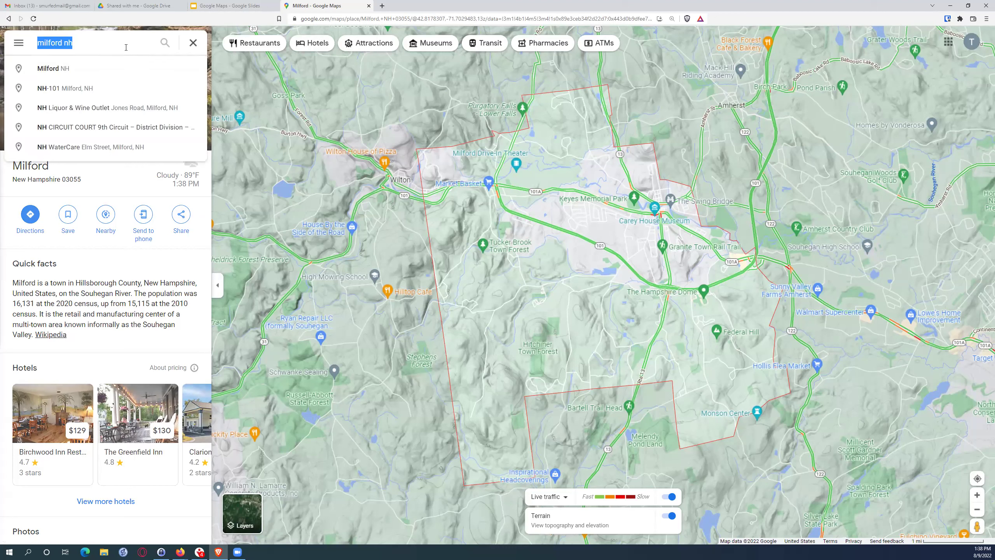
type("restaurants")
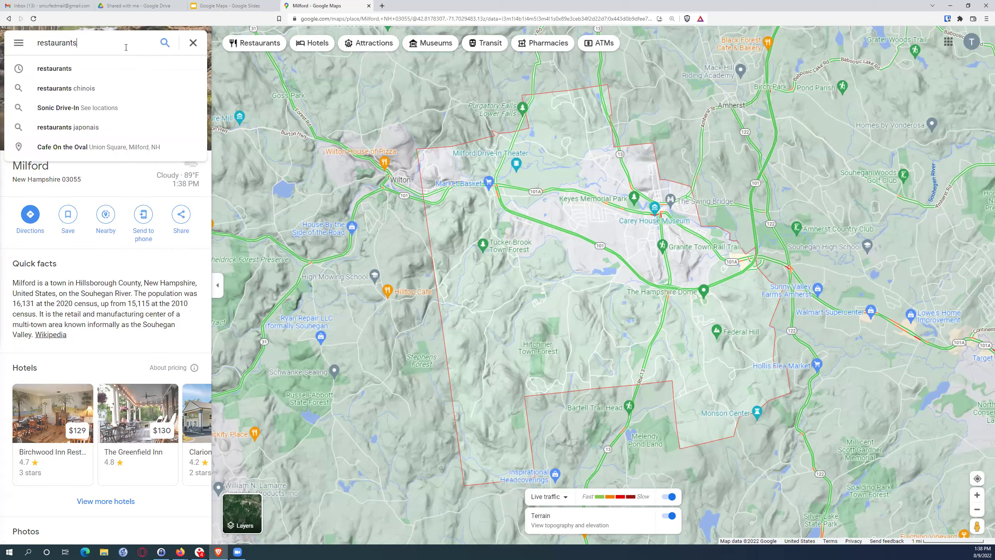
key("Return")
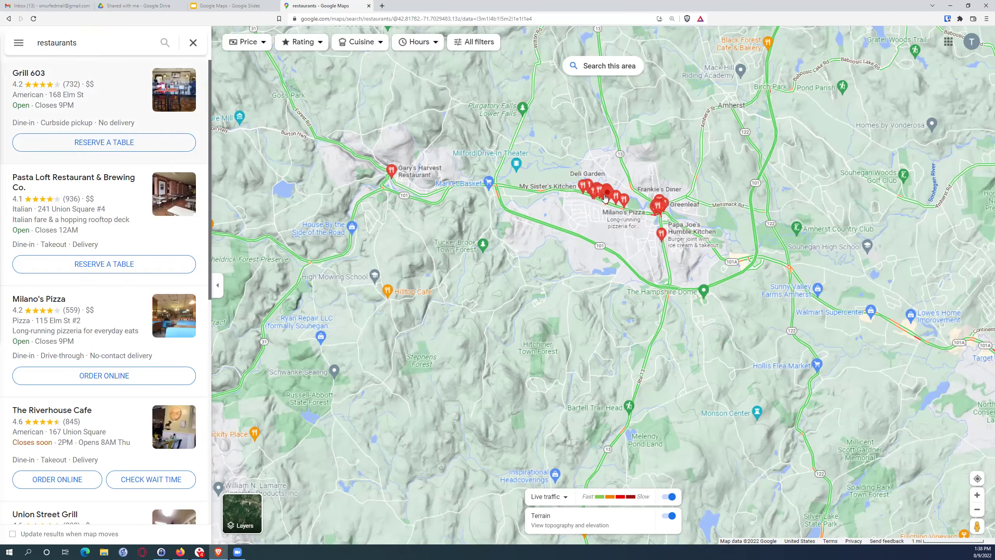
Step: Browse the Milford restaurant results and their map pins, including the preview card for Jade Dragon
scroll(605, 201, "up", 3)
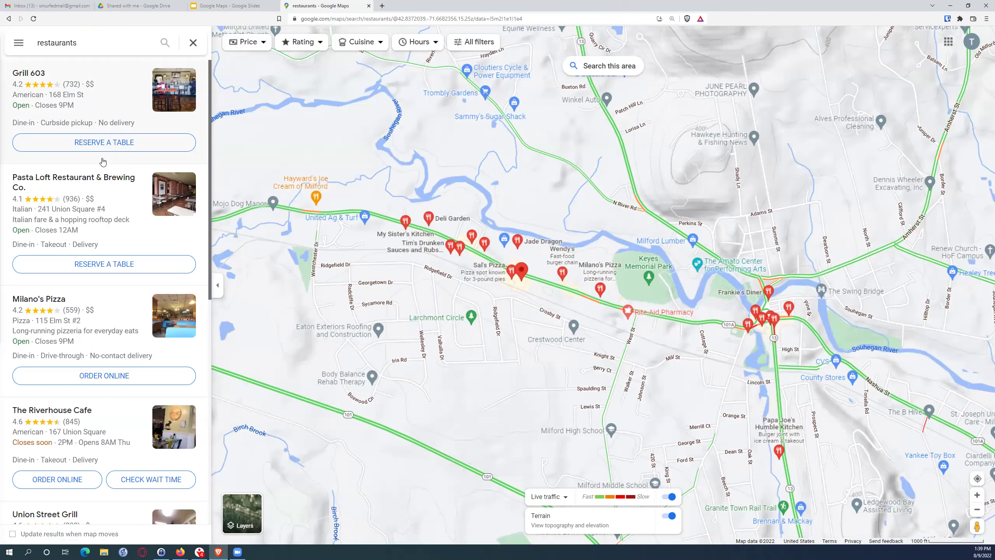
scroll(100, 171, "down", 10)
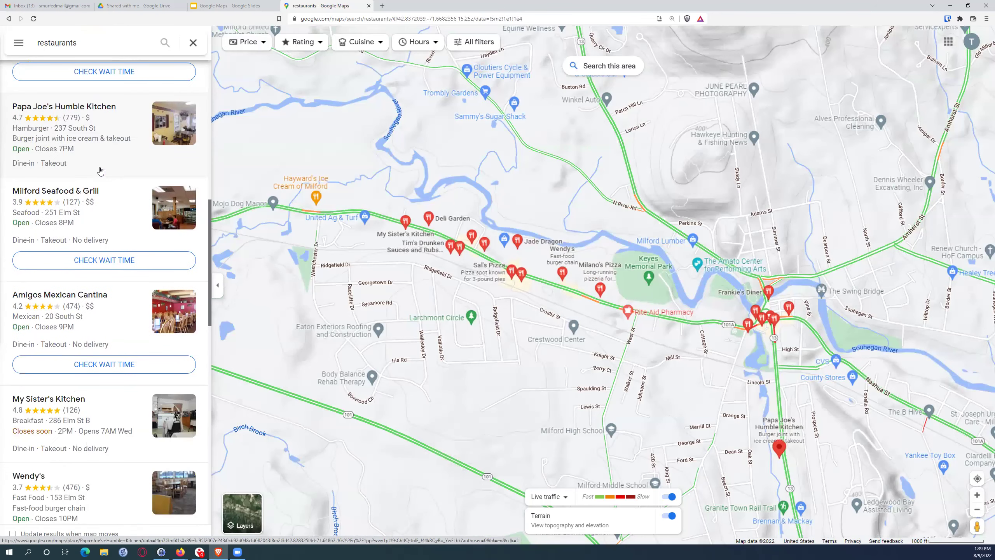
scroll(101, 171, "down", 3)
scroll(100, 171, "down", 2)
scroll(101, 170, "down", 6)
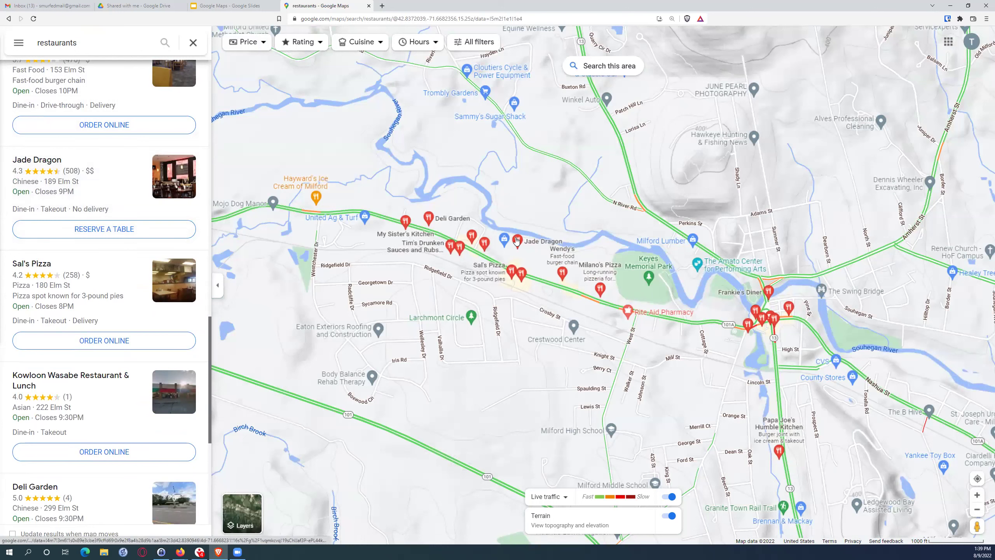
mouse_move(519, 244)
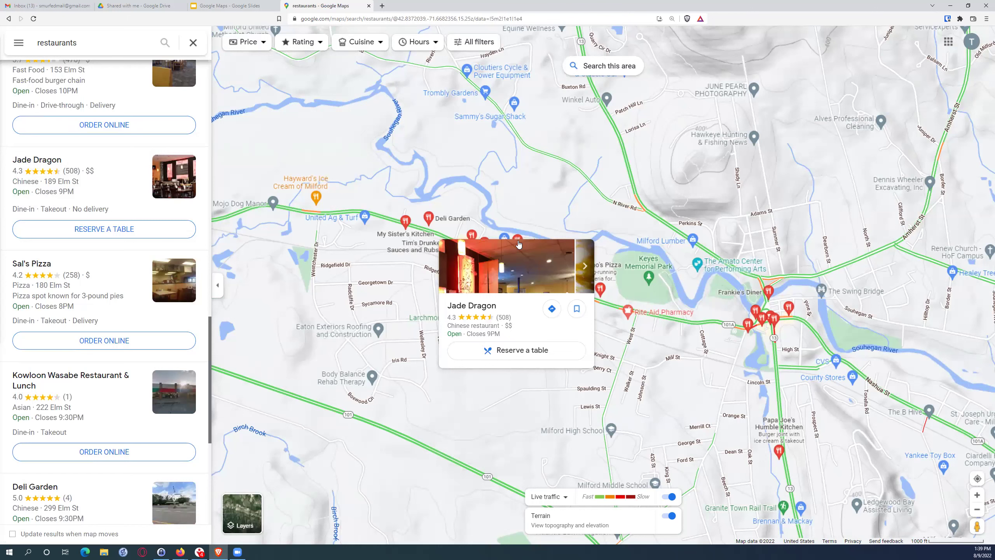
scroll(161, 247, "down", 5)
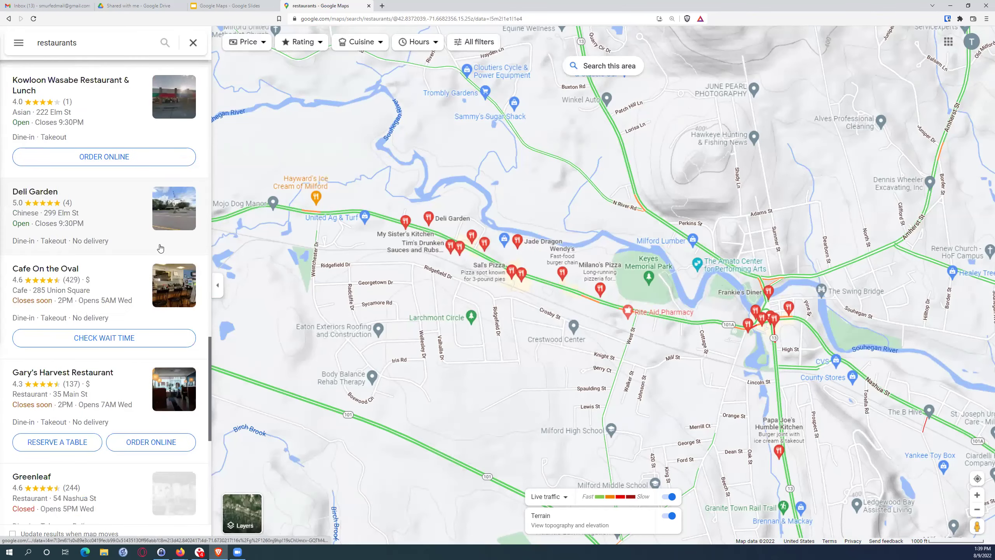
scroll(160, 248, "down", 4)
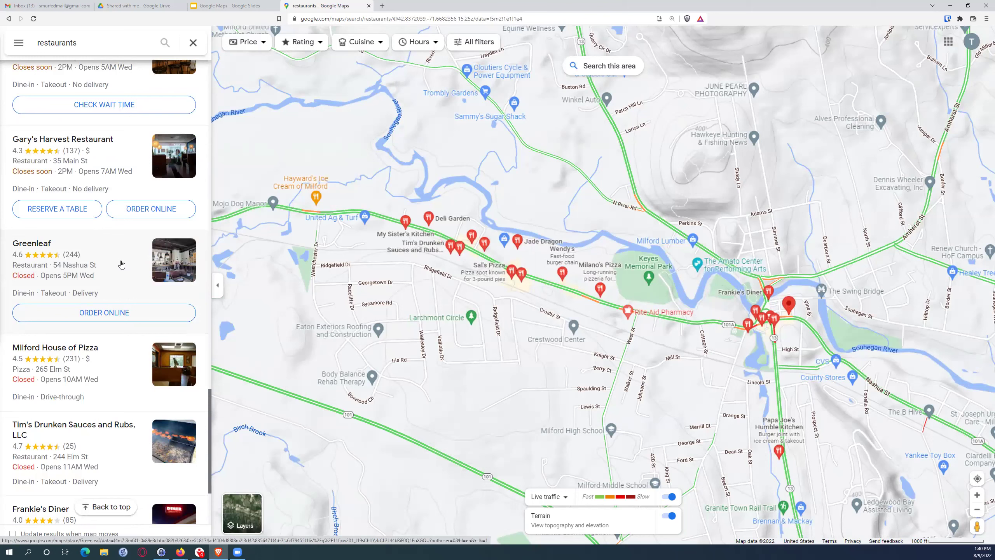
Step: View the place details for Greenleaf, close them, and preview the restaurant from its map pin
left_click(100, 263)
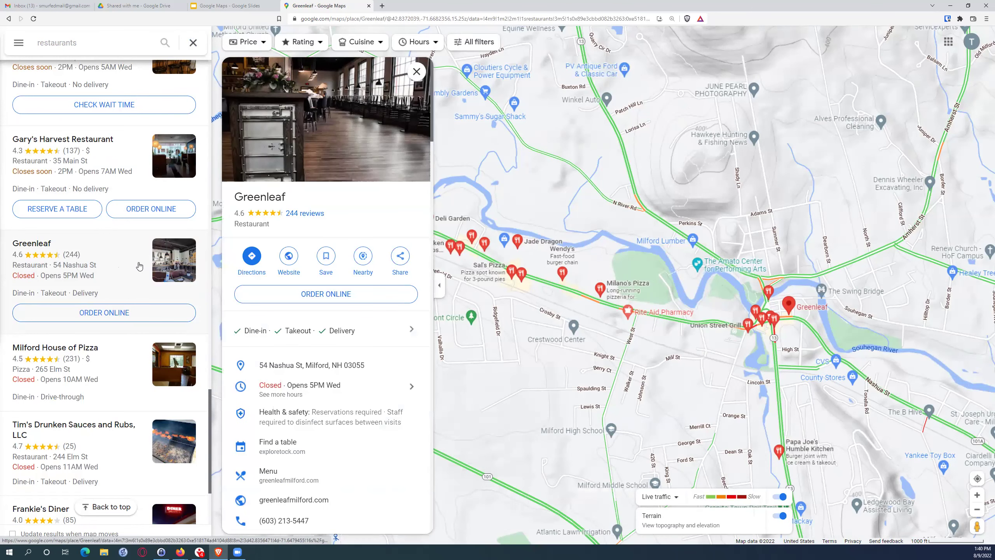
left_click(417, 72)
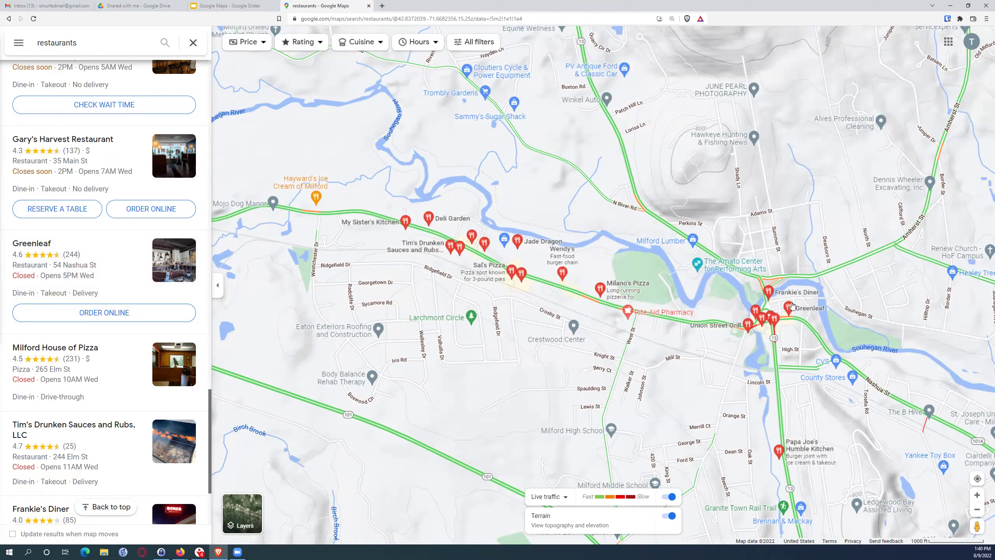
mouse_move(790, 310)
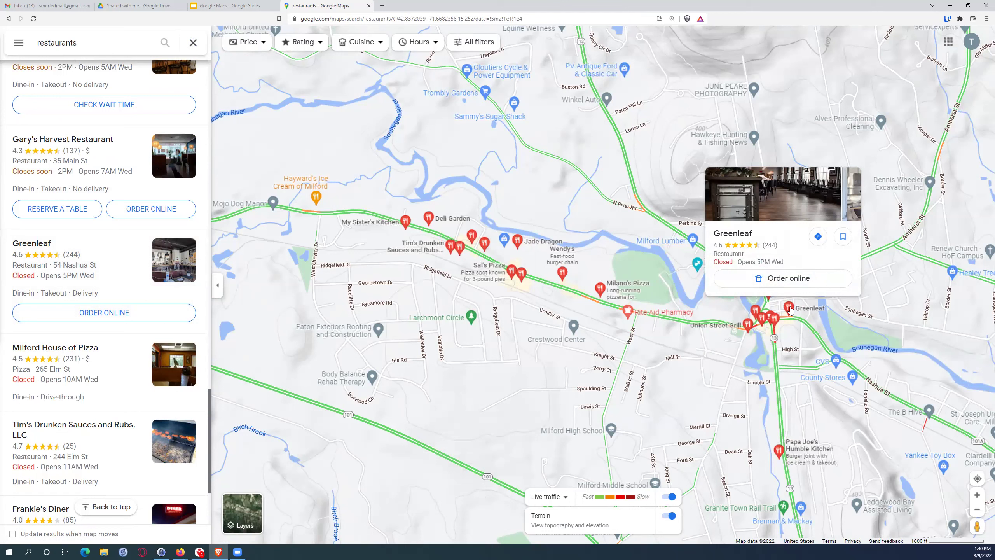
Step: Get directions to the Greenleaf restaurant in Milford with Peterborough NH as the starting point
left_click(790, 310)
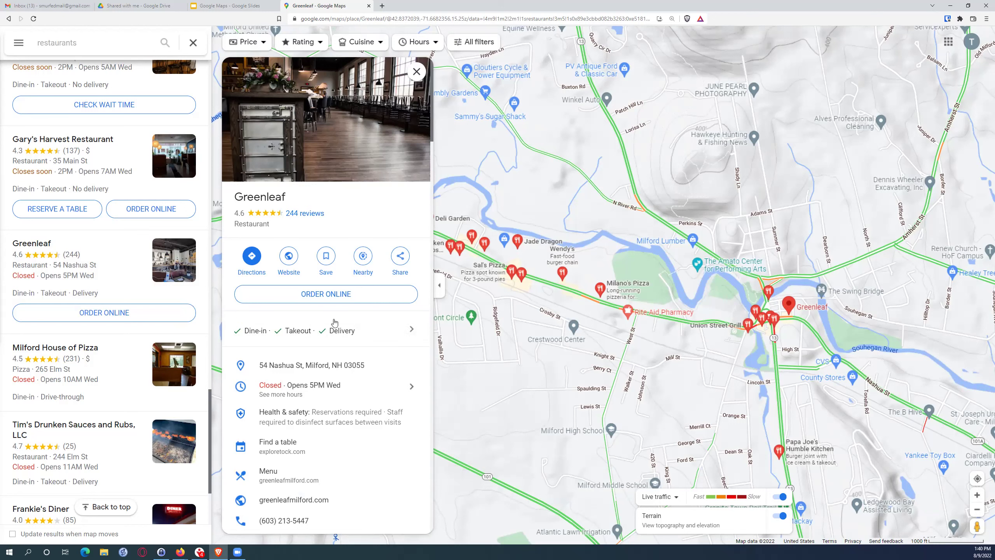
left_click(251, 265)
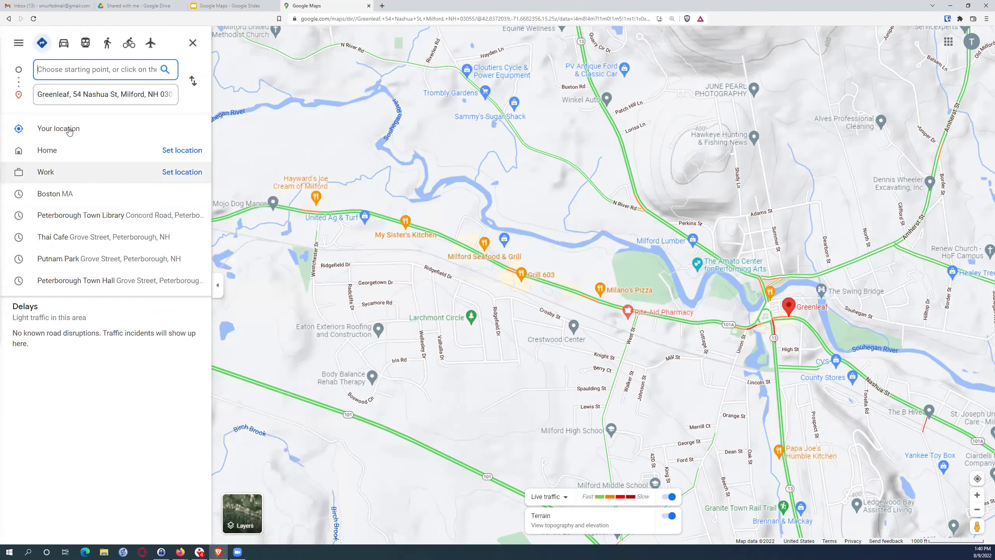
type("pe")
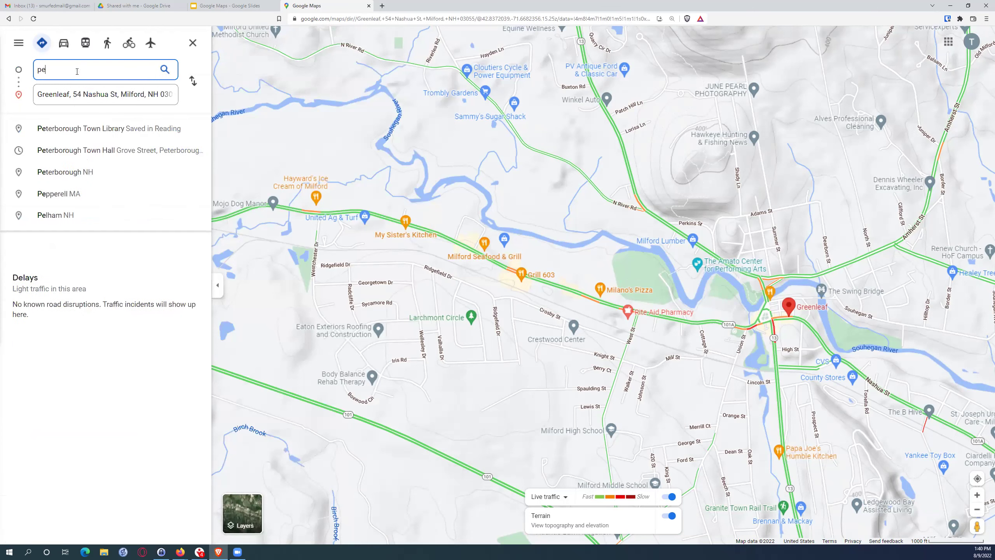
type("terborough nh")
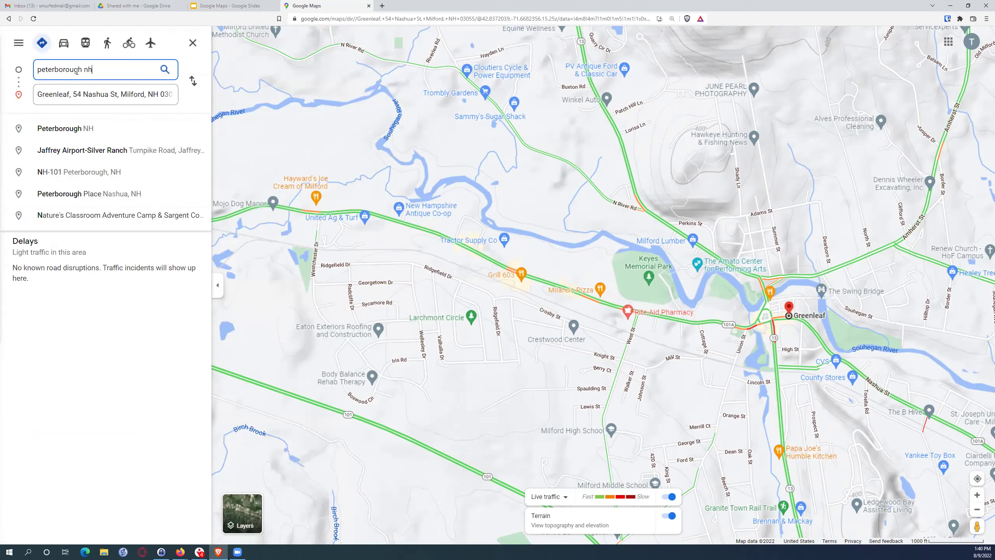
left_click(91, 129)
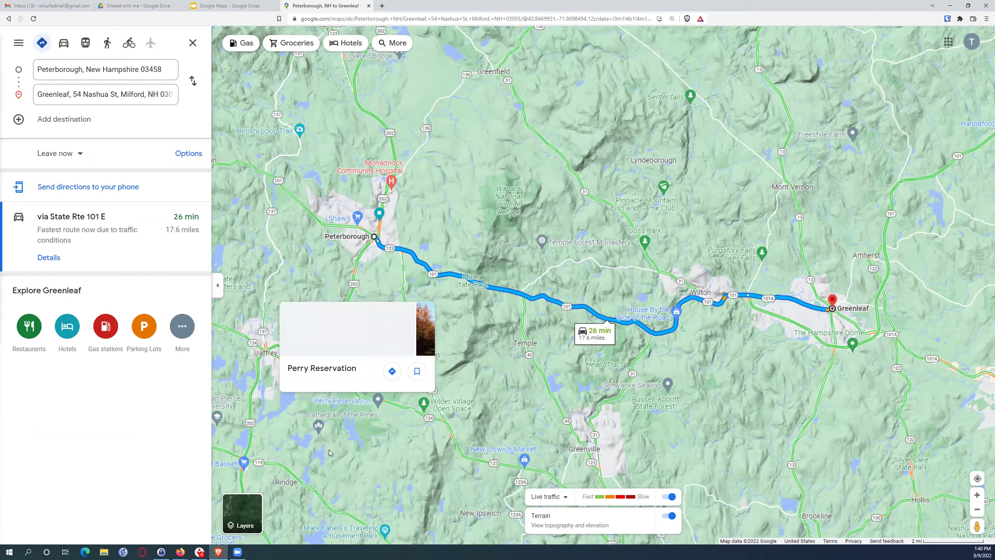
Step: Review the turn-by-turn details of the route via State Rte 101 E and return to the route overview
mouse_move(253, 518)
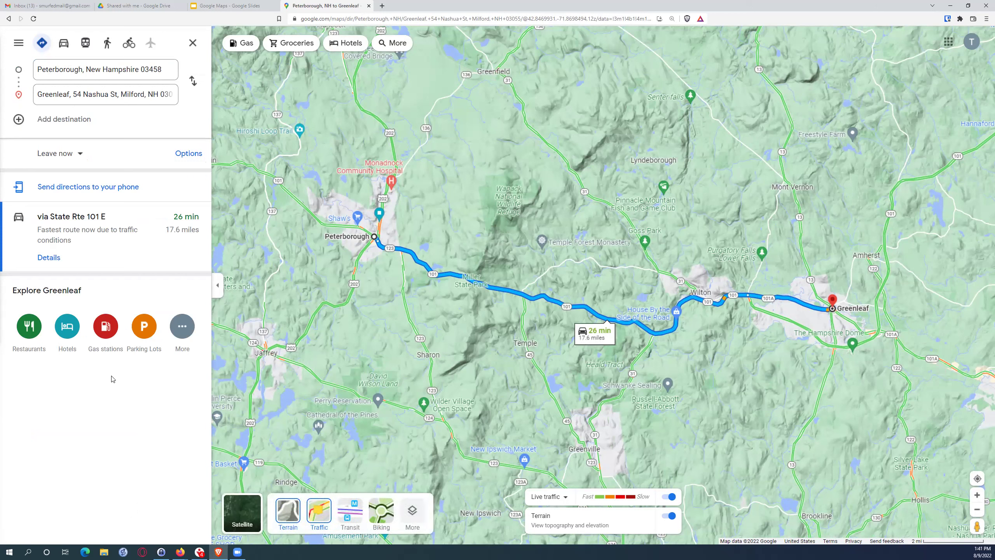
left_click(48, 258)
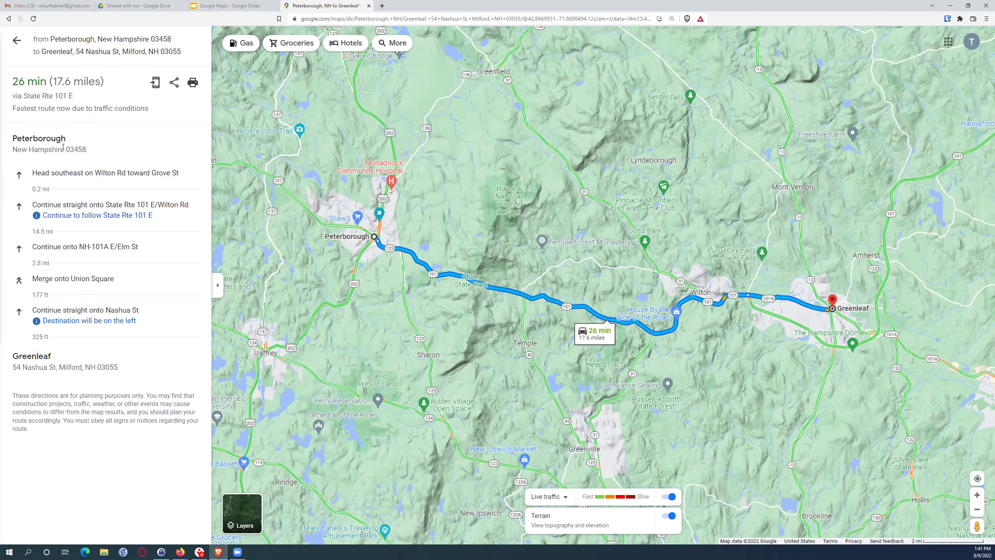
key("alt+Left")
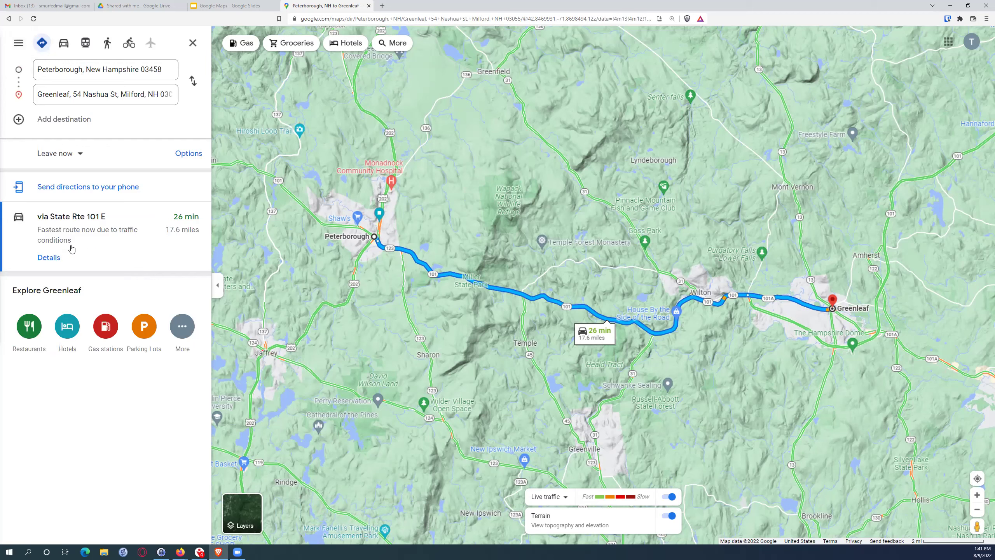
left_click(58, 257)
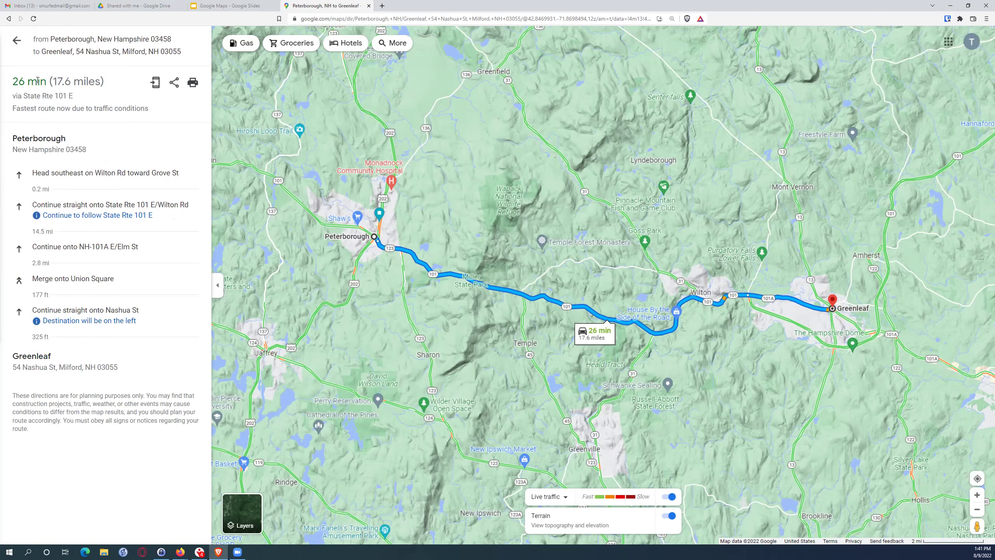
left_click(24, 42)
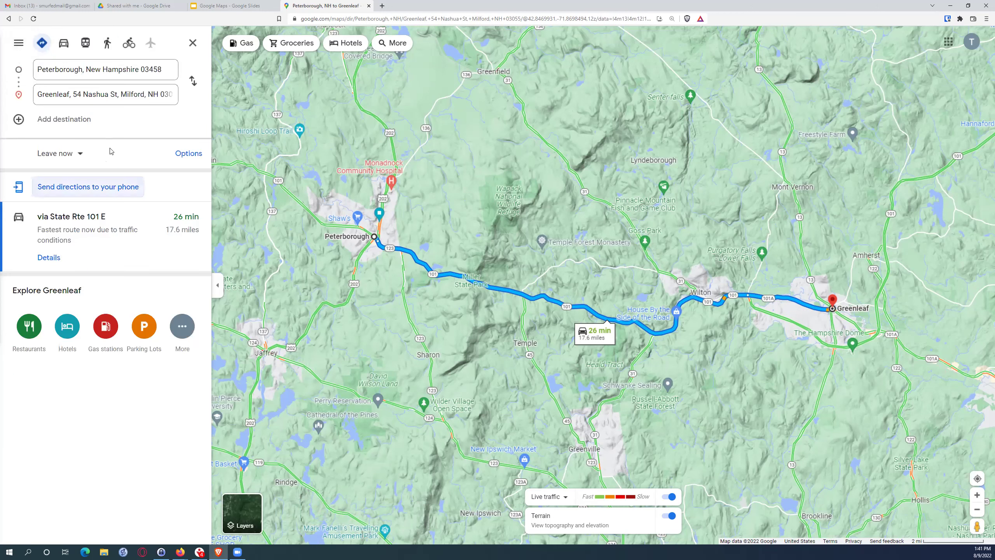
left_click(48, 257)
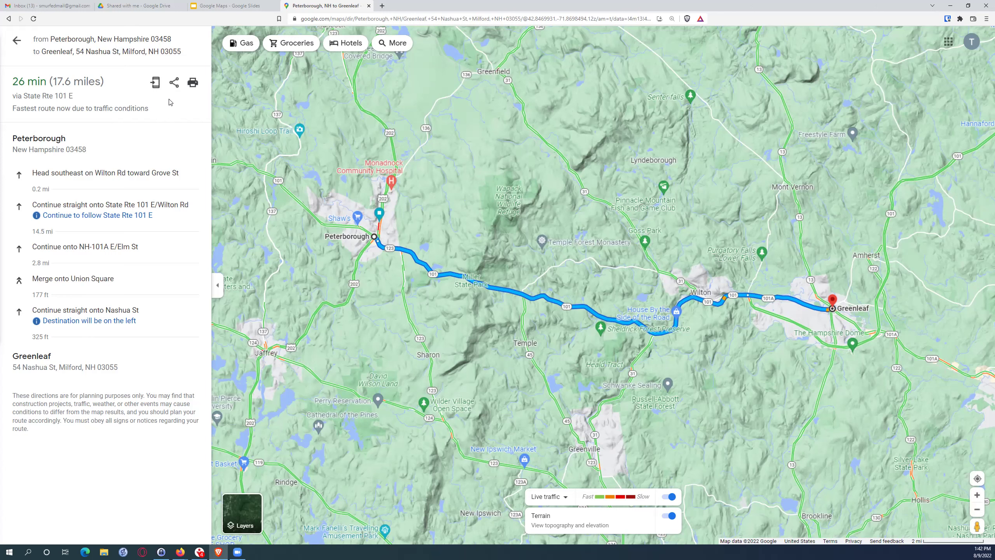
left_click(17, 40)
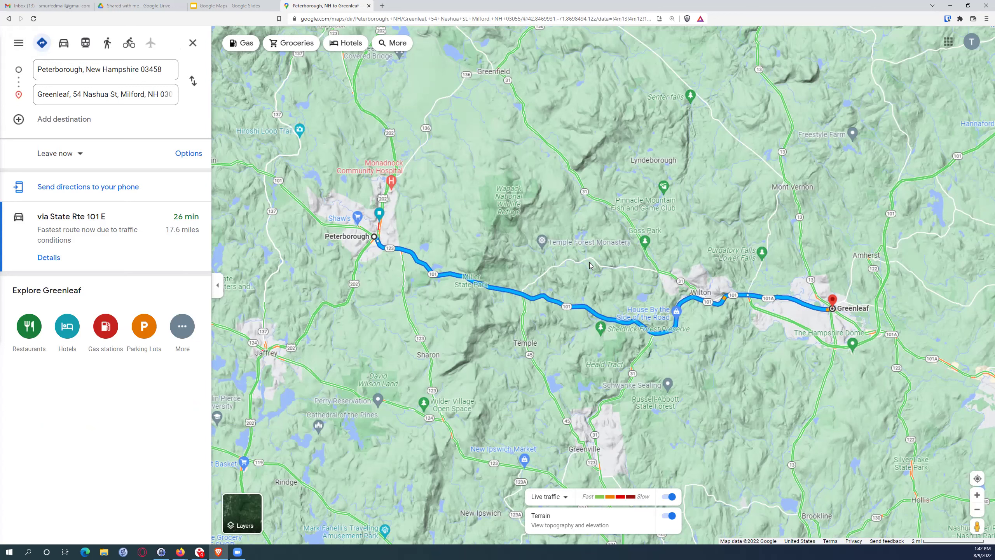
Step: Set the trip to Greenleaf to arrive by 7:50 PM
left_click(78, 153)
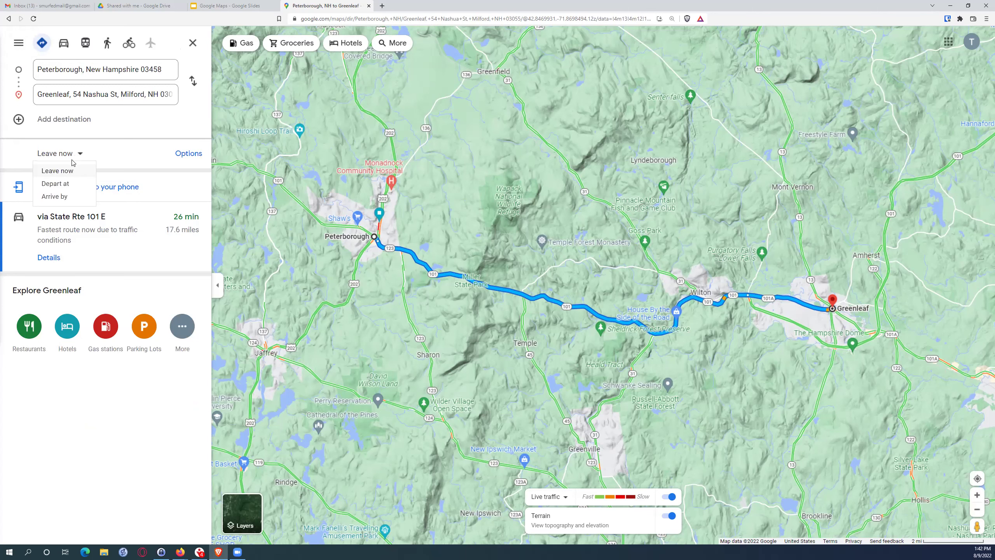
left_click(58, 196)
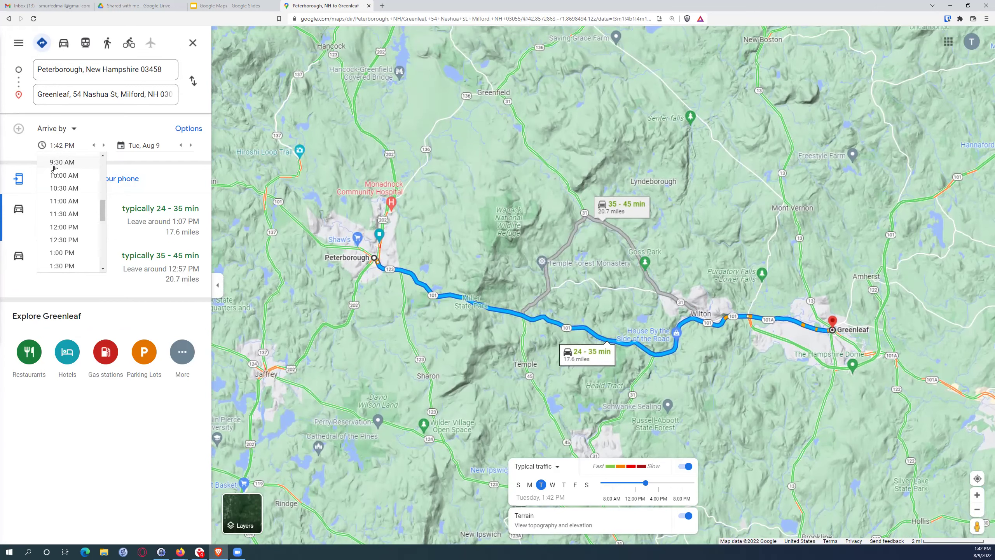
scroll(54, 168, "down", 3)
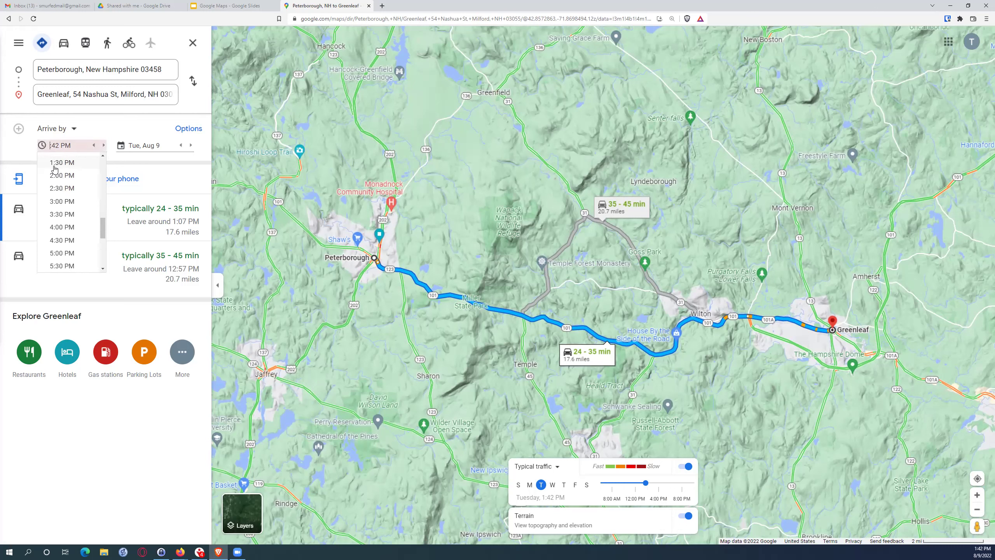
type("7")
key("Return")
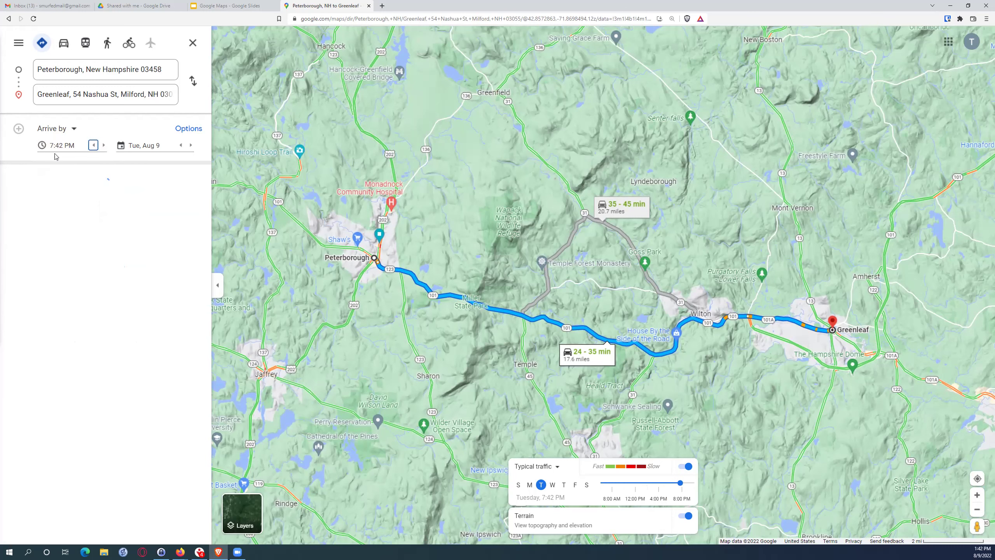
left_click(58, 146)
double_click(57, 146)
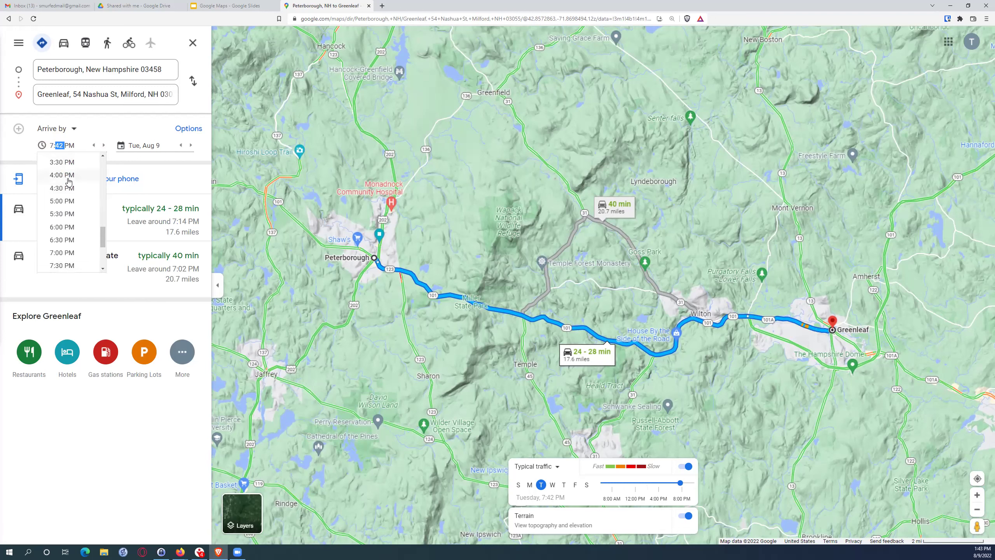
type("50")
key("Return")
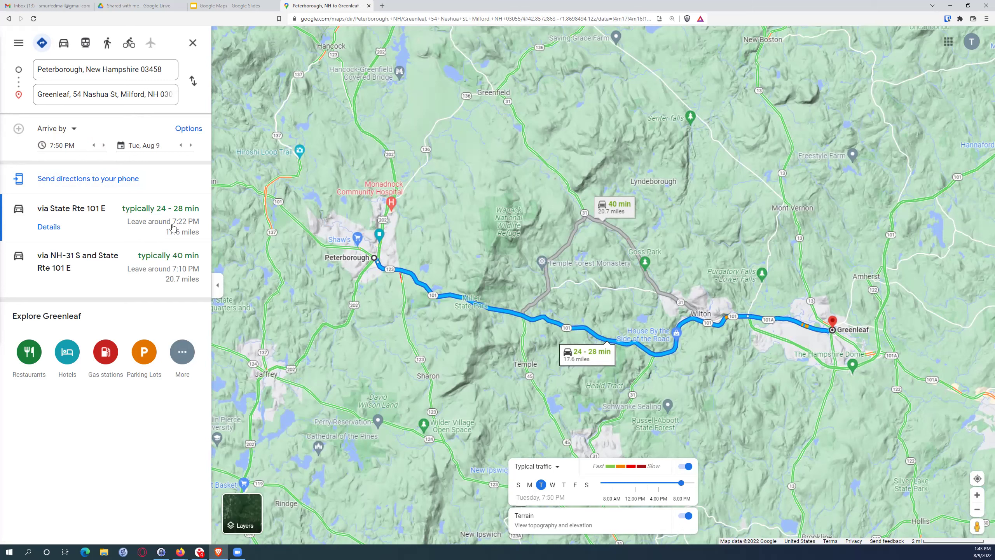
Step: View the scheduled route's details and the options for sending the directions to a phone, closing both without sending
left_click(133, 228)
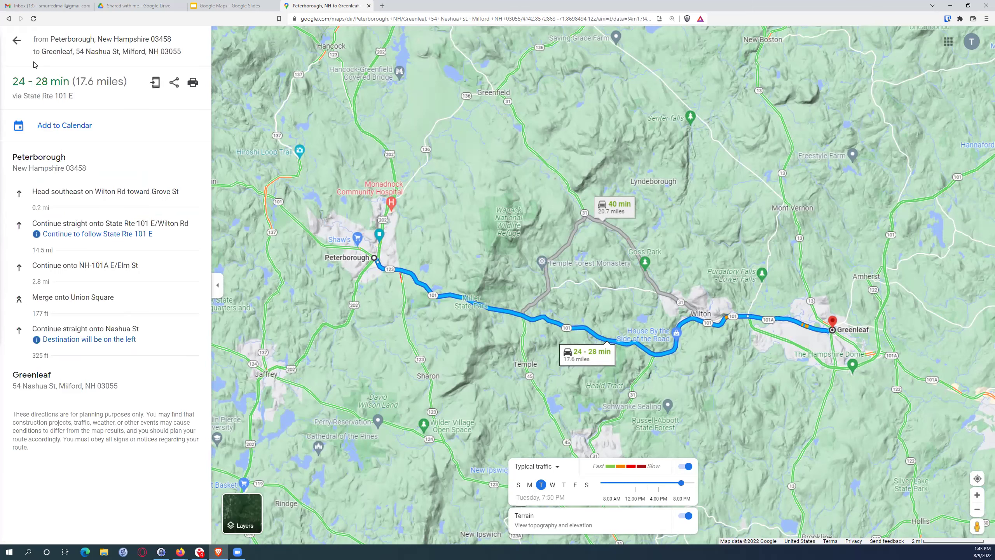
left_click(16, 40)
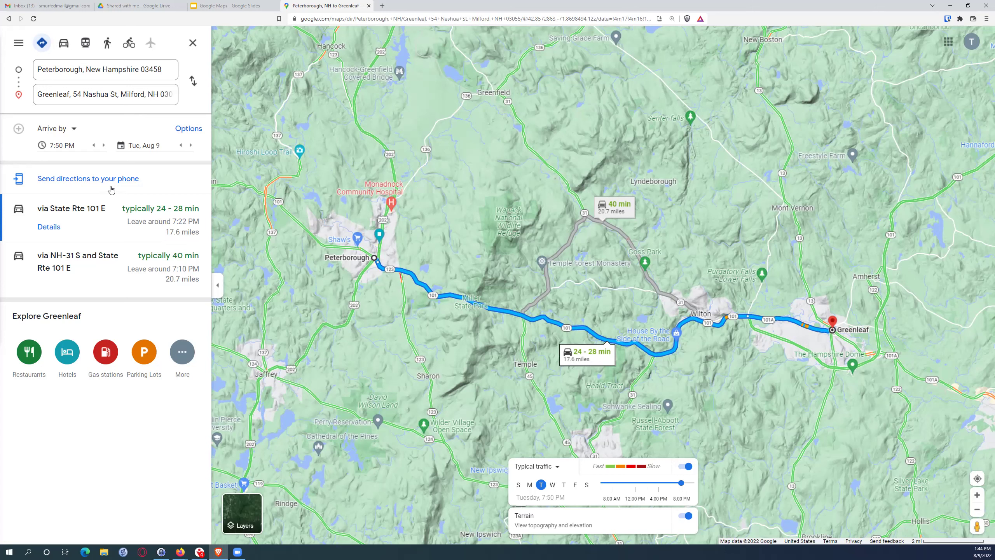
left_click(74, 181)
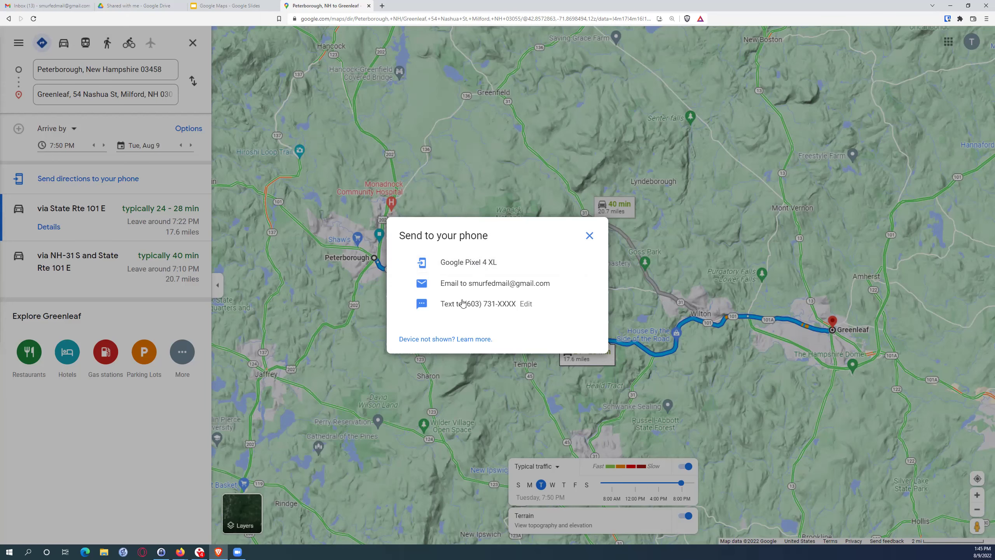
left_click(589, 236)
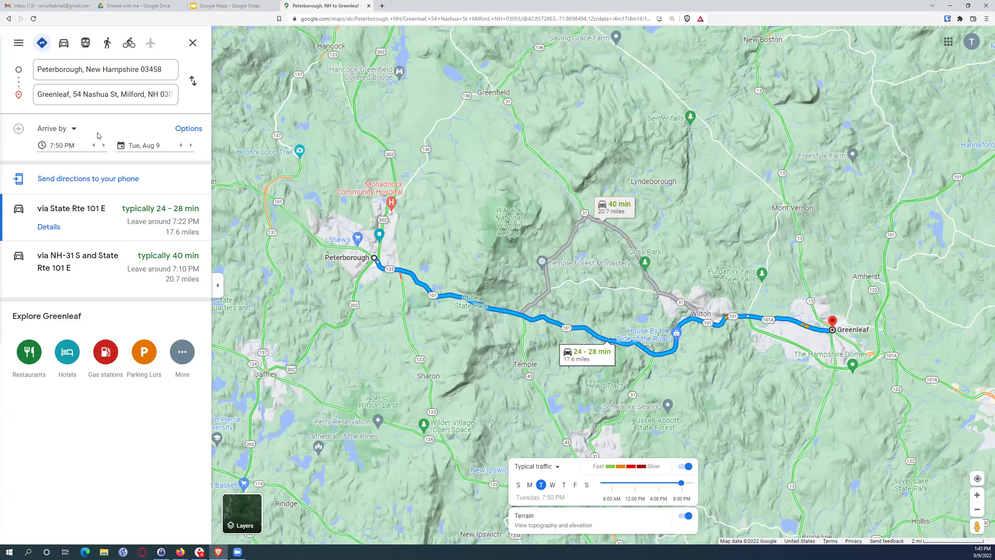
Step: Change the destination of the directions to Pittsburgh PA
left_click(116, 94)
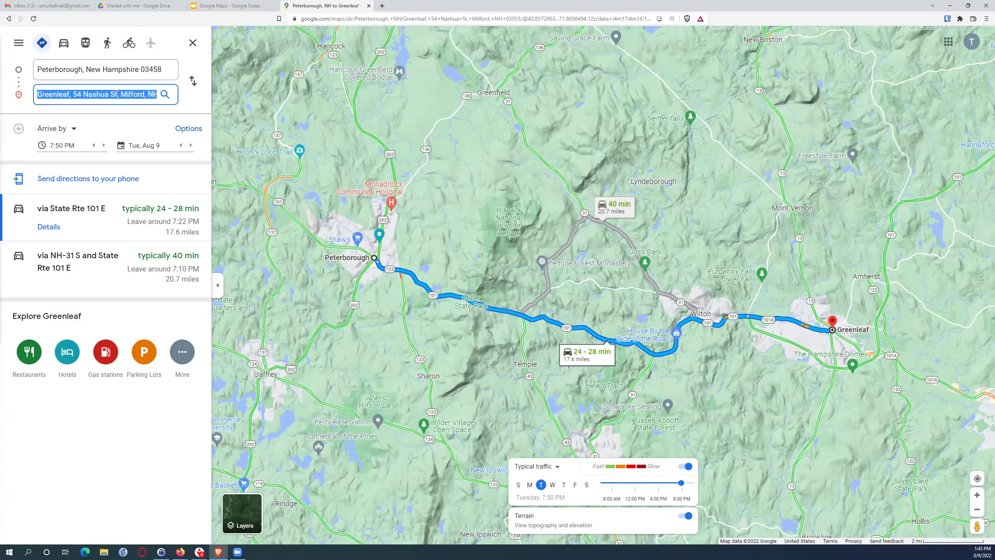
type("pitts")
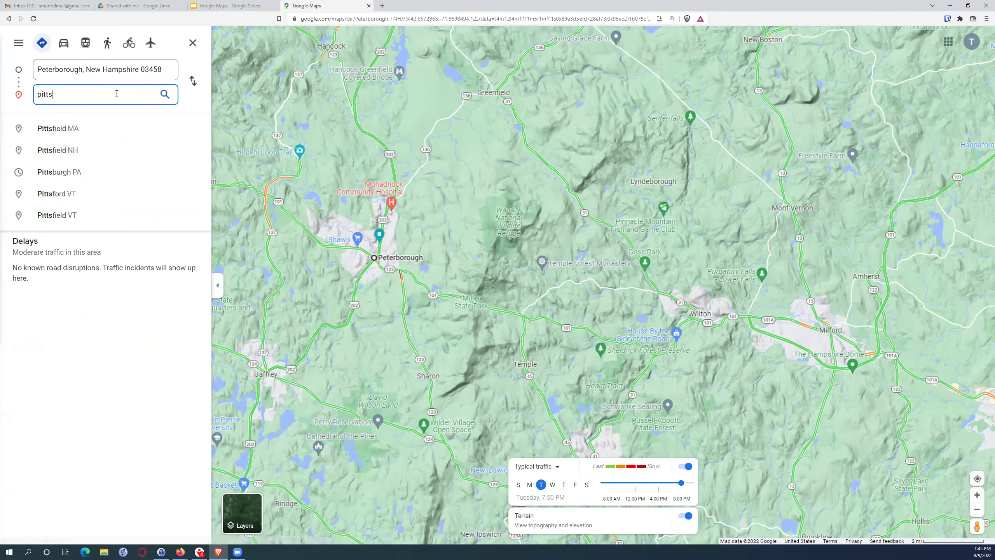
type("burgh pa")
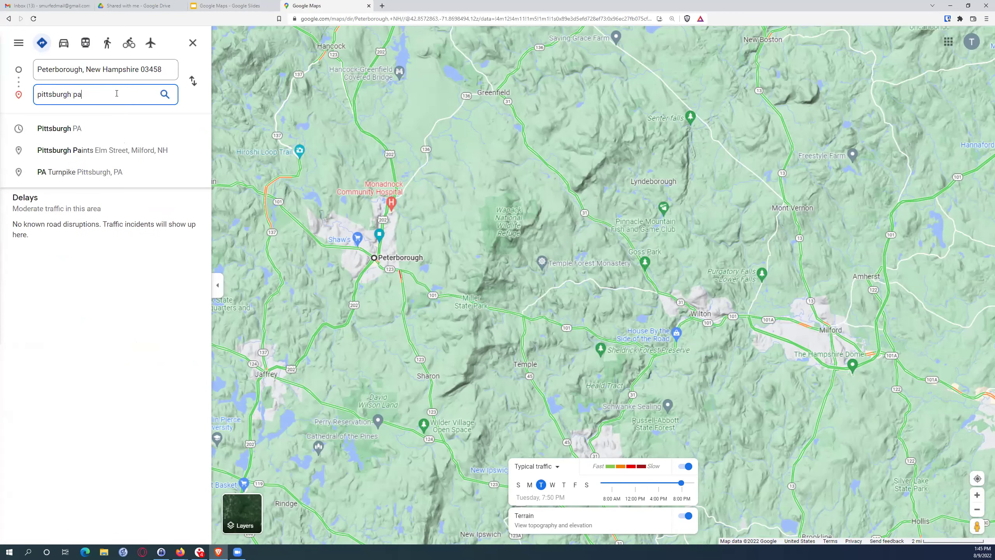
left_click(100, 128)
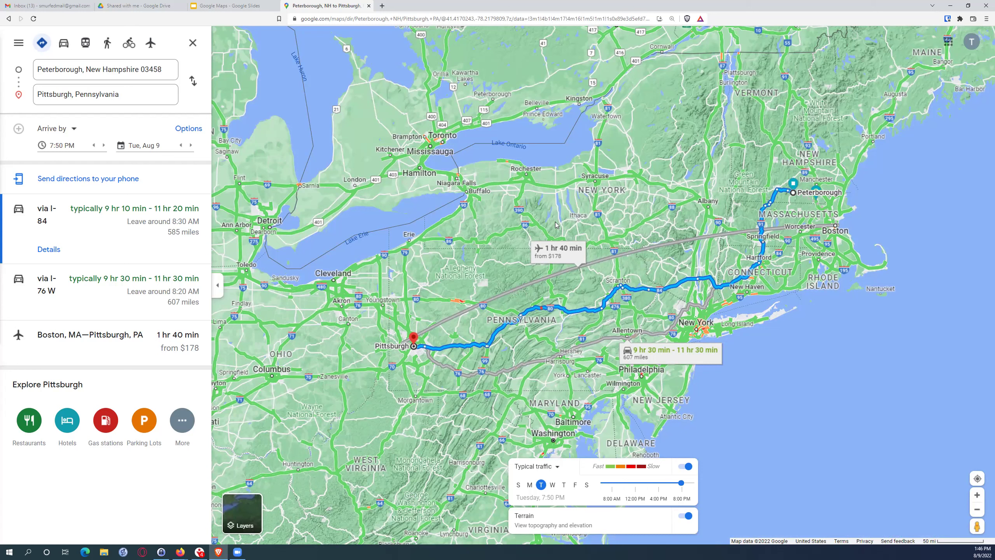
Step: Check the Boston–Pittsburgh flight option and its Google Flights results, and return to the driving route via I-84 on the map
left_click(565, 259)
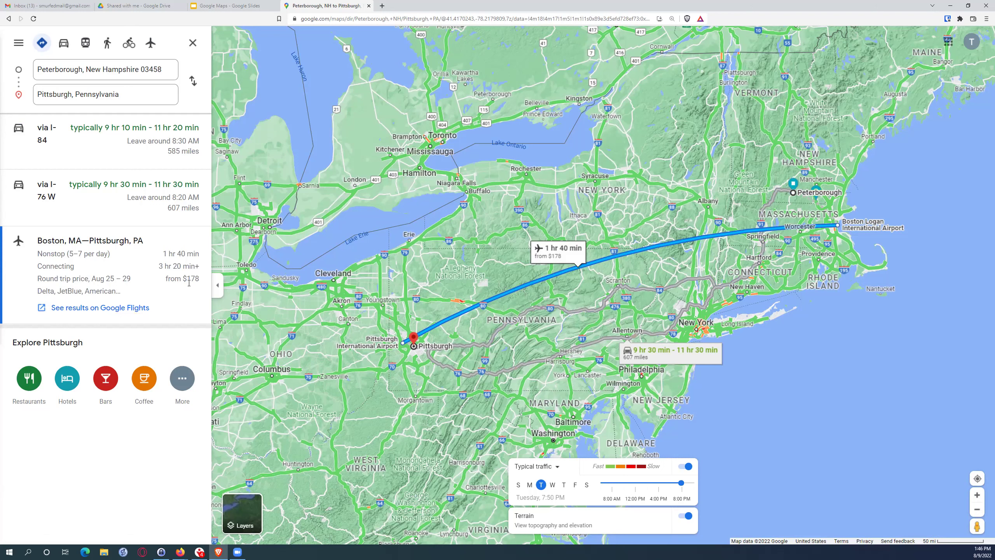
left_click(123, 310)
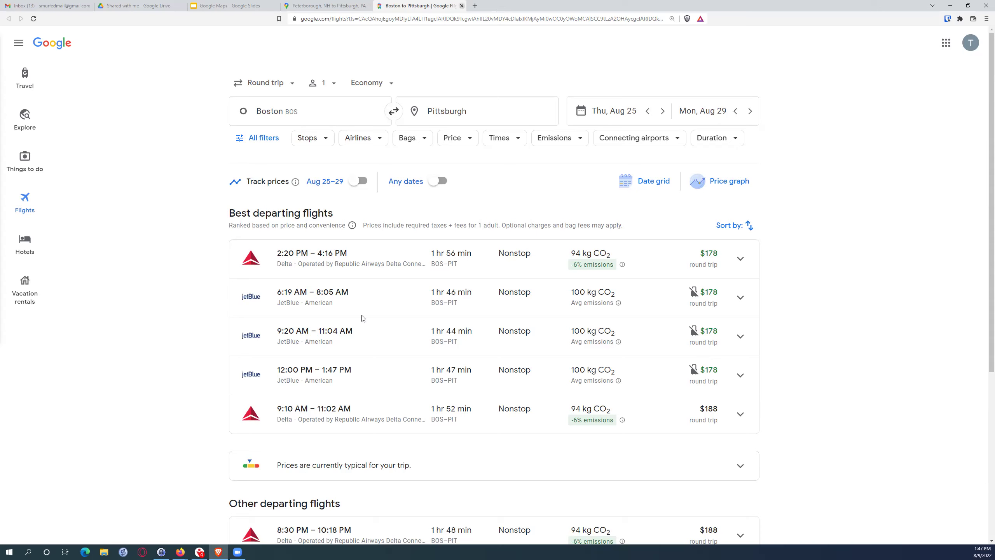
key("ctrl+shift+Tab")
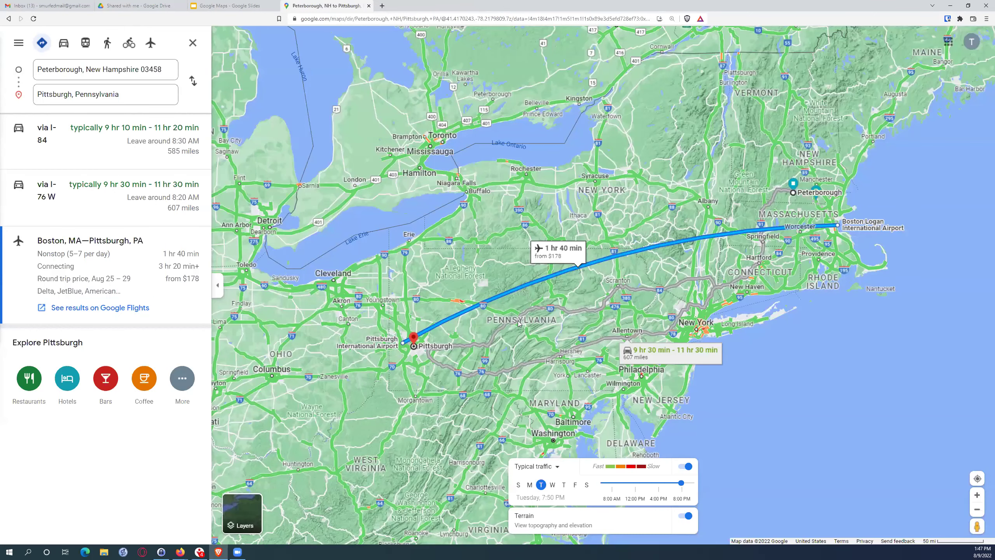
left_click(524, 316)
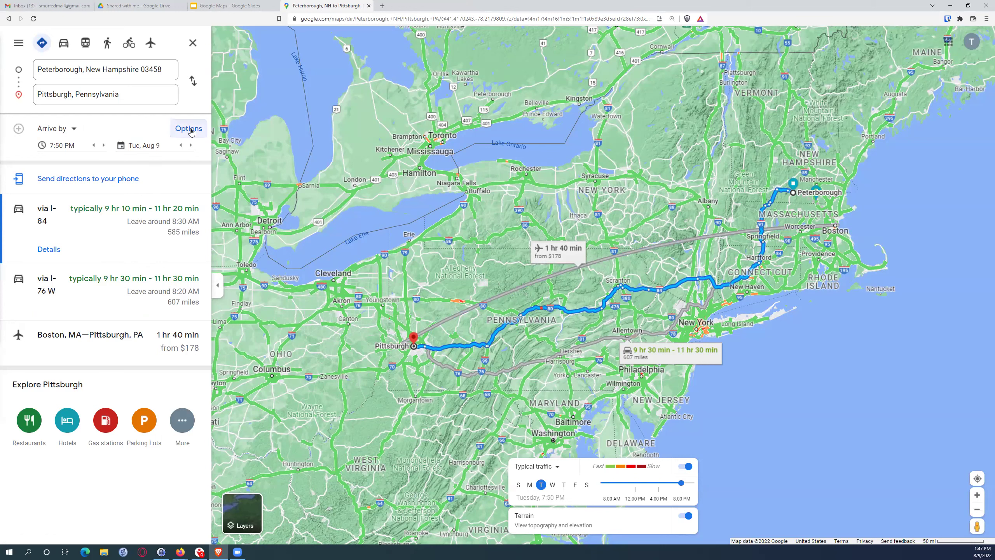
Step: Set the Pittsburgh trip to leave now and show the route options for avoidances and distance units
left_click(57, 128)
left_click(54, 141)
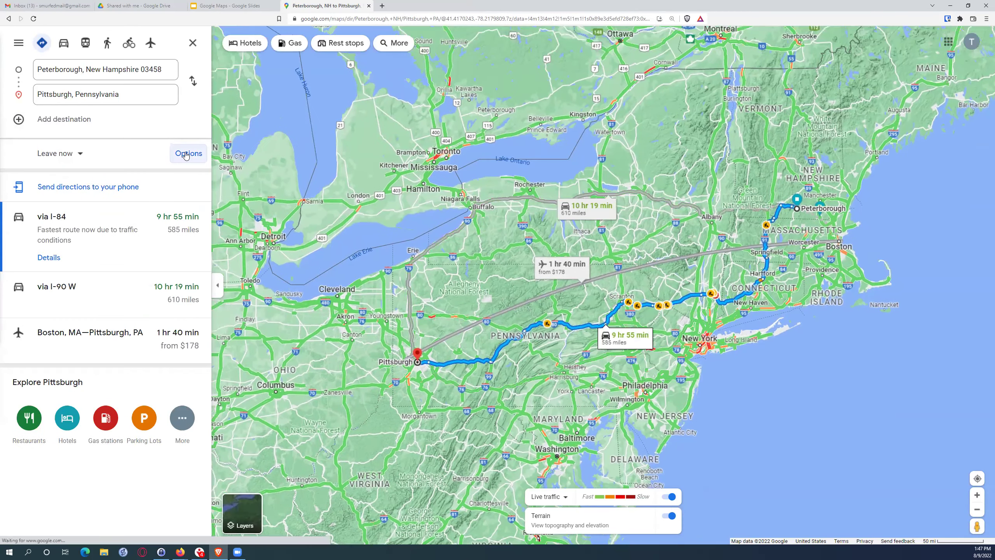
left_click(186, 155)
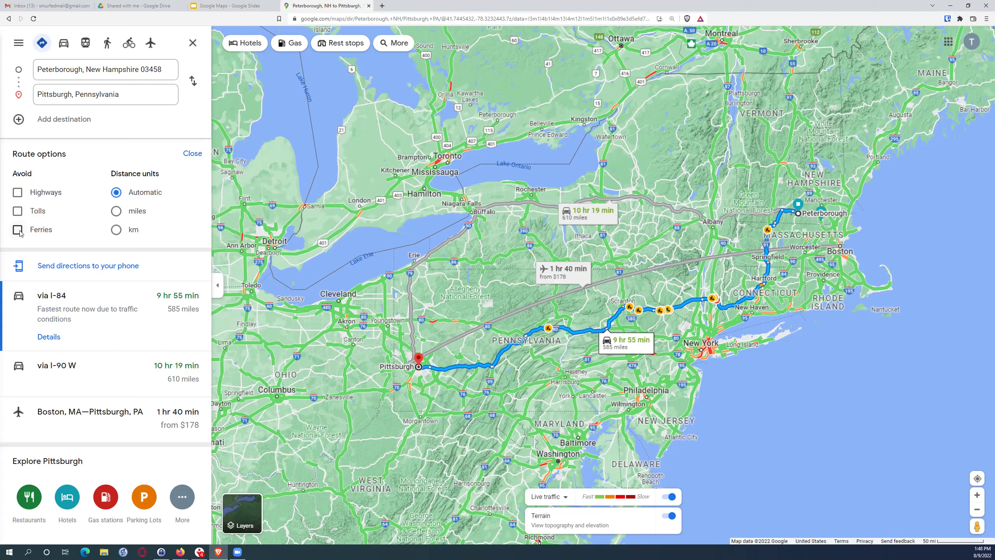
Step: Add State College PA as a destination and reorder the stops so it comes before Pittsburgh
mouse_move(598, 325)
left_click(18, 120)
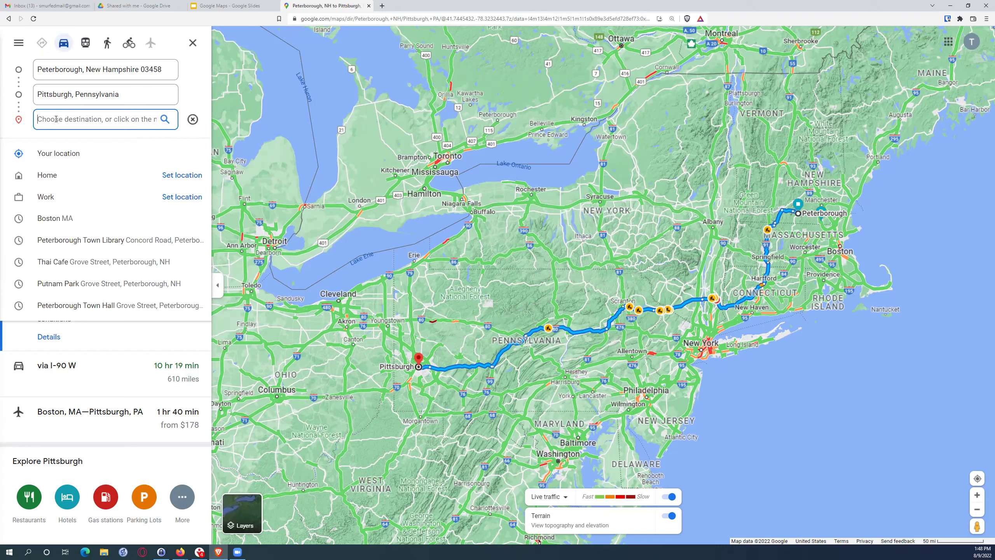
type("state so")
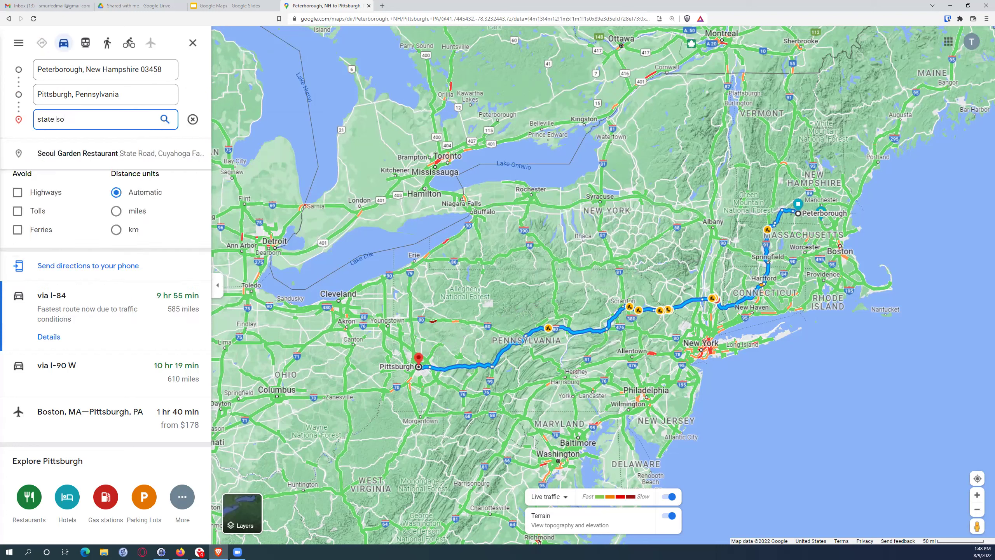
key("BackSpace")
key("BackSpace")
type("col")
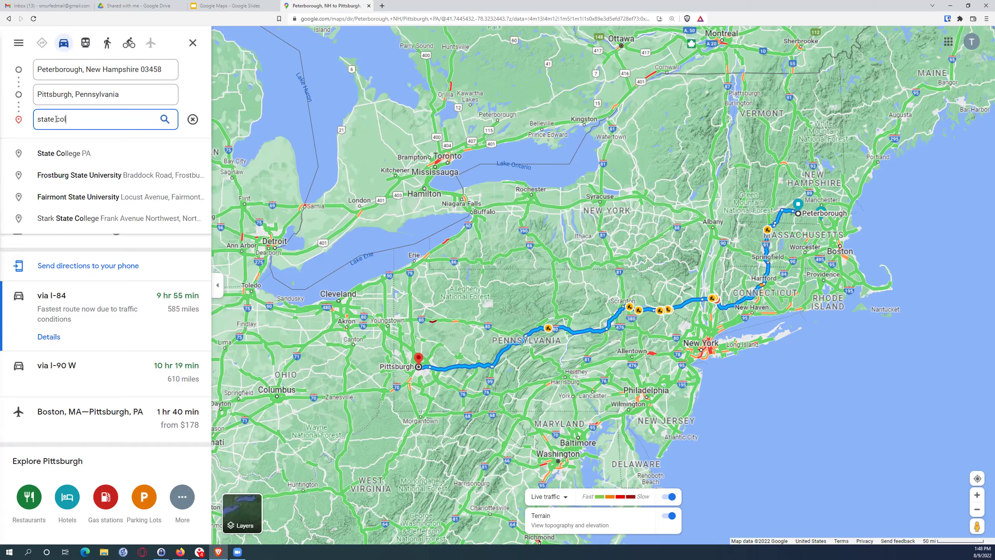
type("lege pa")
key("Return")
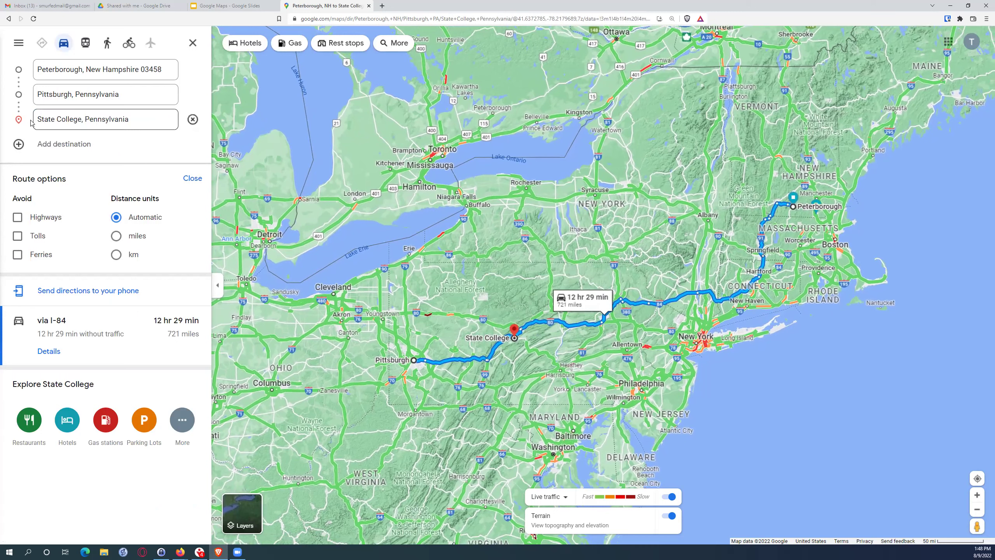
left_click_drag(31, 123, 31, 96)
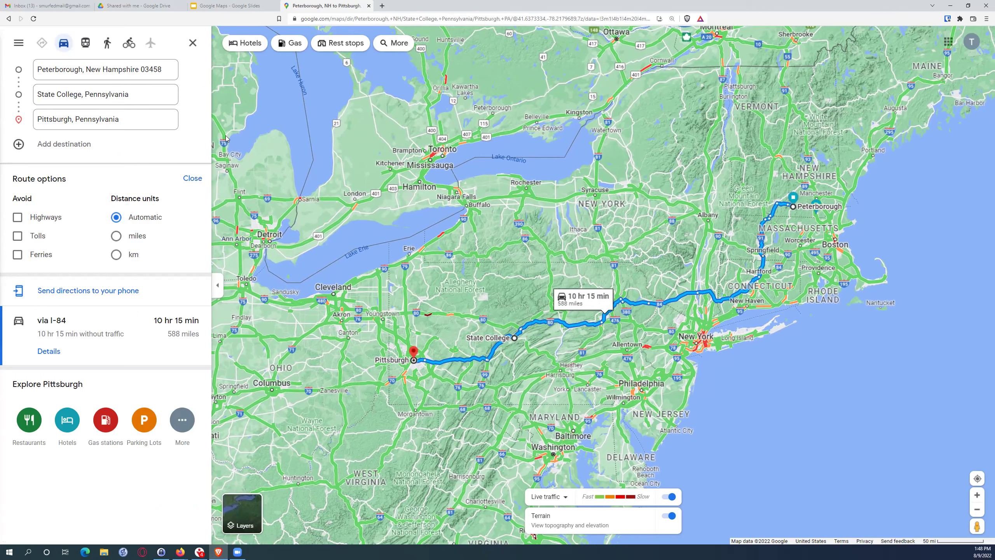
Step: Replace the State College stop with Hershey PA
left_click(133, 98)
left_click(67, 94)
key("ctrl+a")
type("harrisbu")
key("BackSpace")
key("BackSpace")
key("BackSpace")
key("BackSpace")
key("BackSpace")
key("BackSpace")
key("BackSpace")
key("BackSpace")
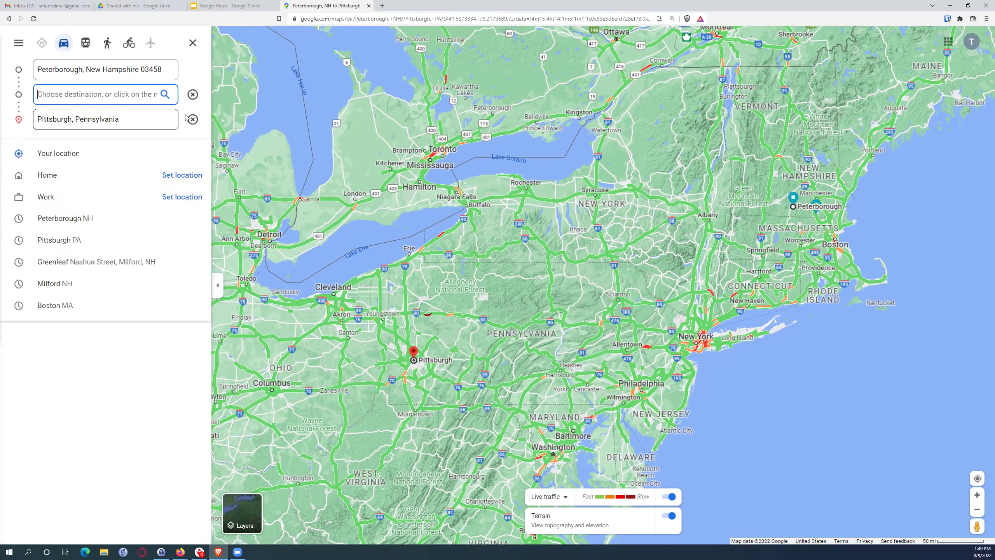
type("hershey")
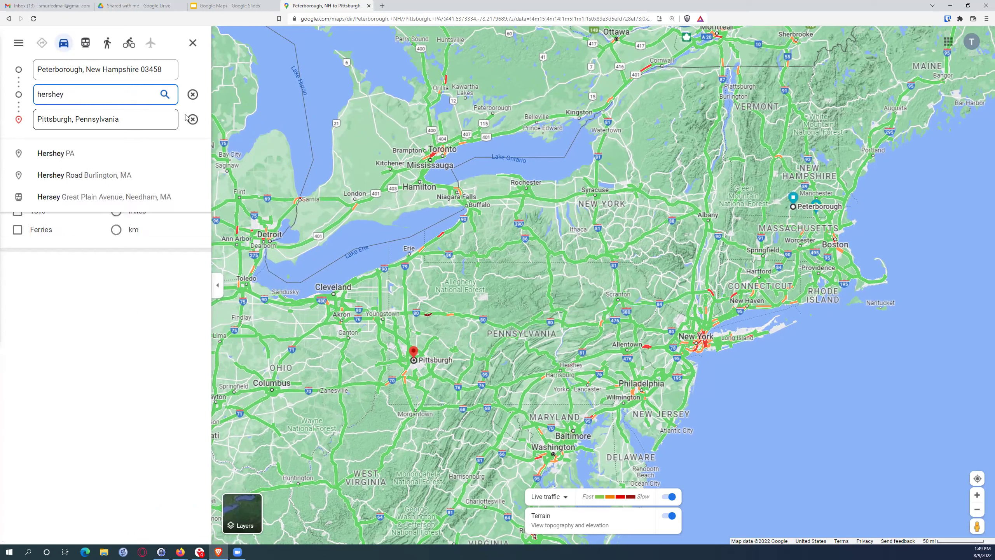
left_click(111, 153)
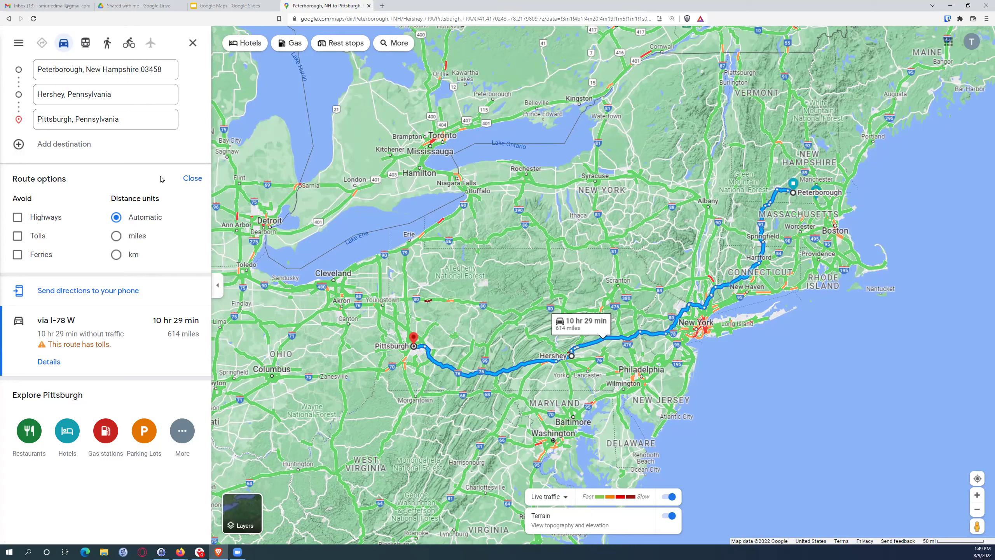
Step: Close the route options and reroute the stretch between Allentown and Hershey to pass by Reading on the map
left_click(191, 179)
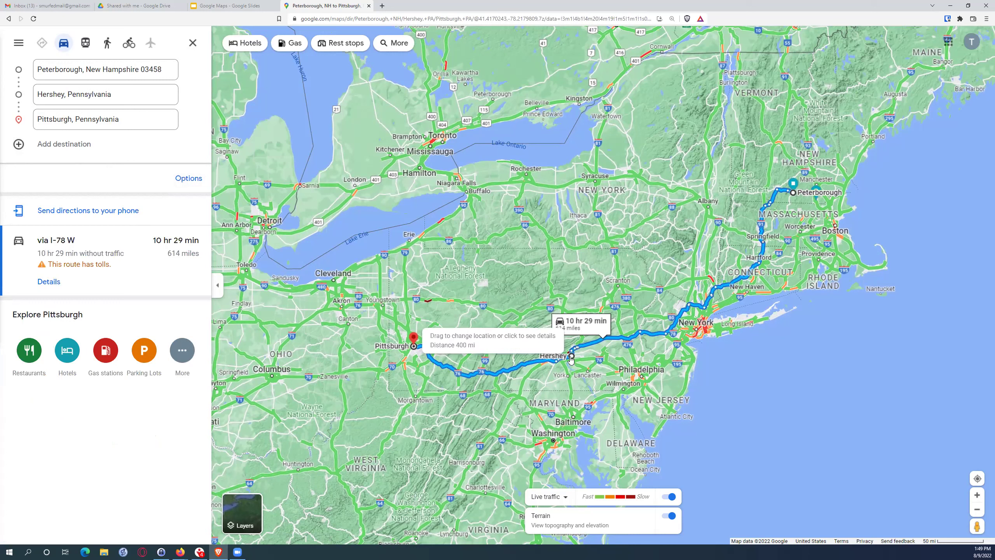
scroll(615, 352, "up", 5)
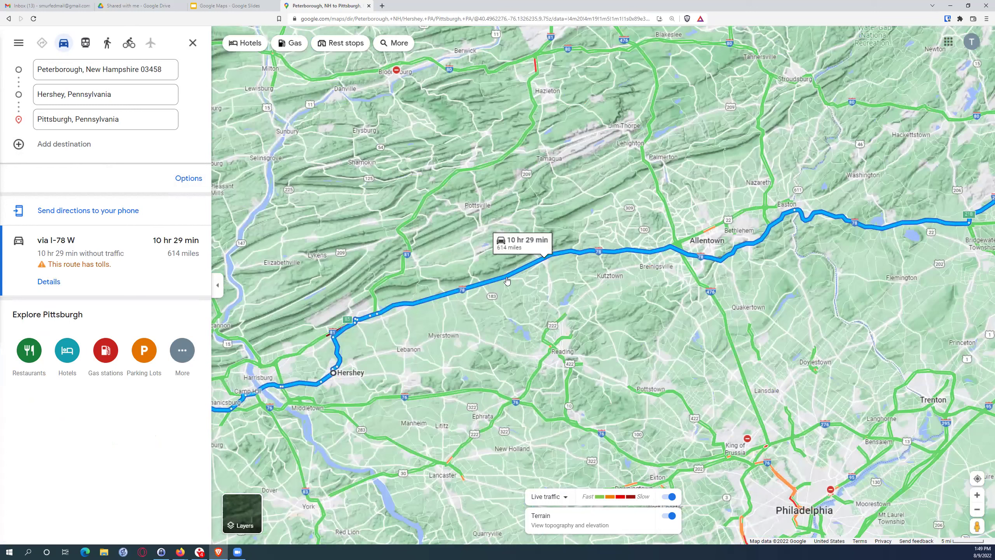
left_click_drag(507, 281, 554, 345)
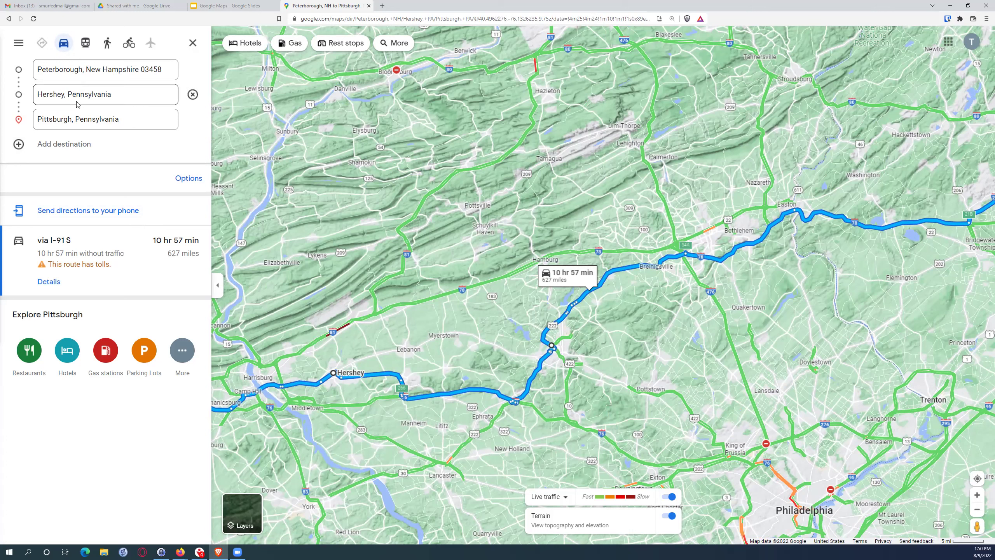
Step: Add Reading PA as a destination and make it the first stop, ahead of Hershey
left_click(55, 145)
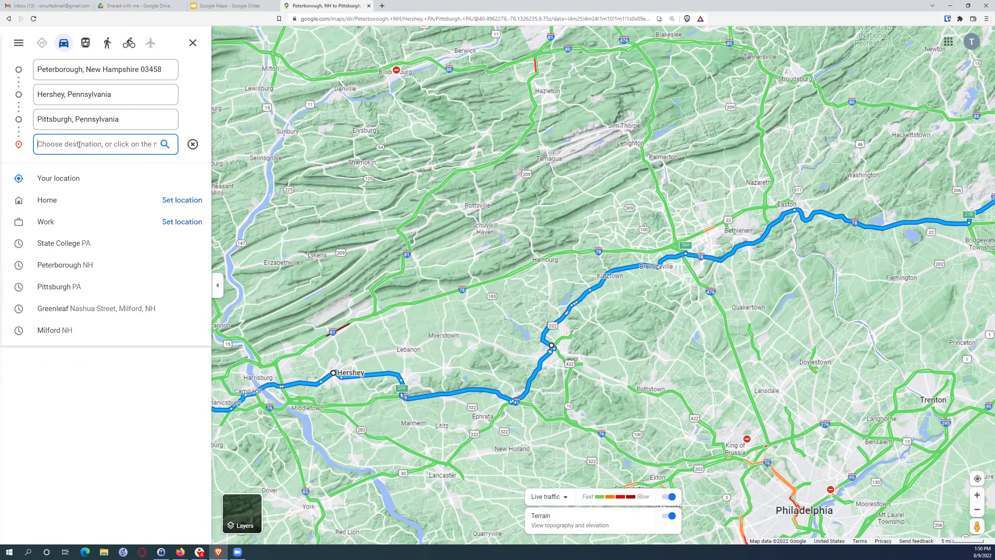
type("reading pa")
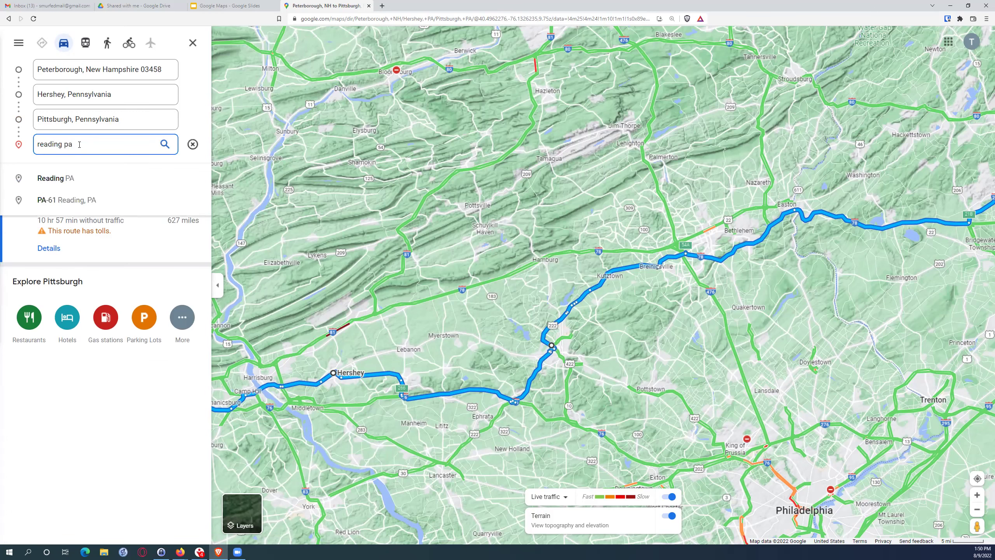
key("Return")
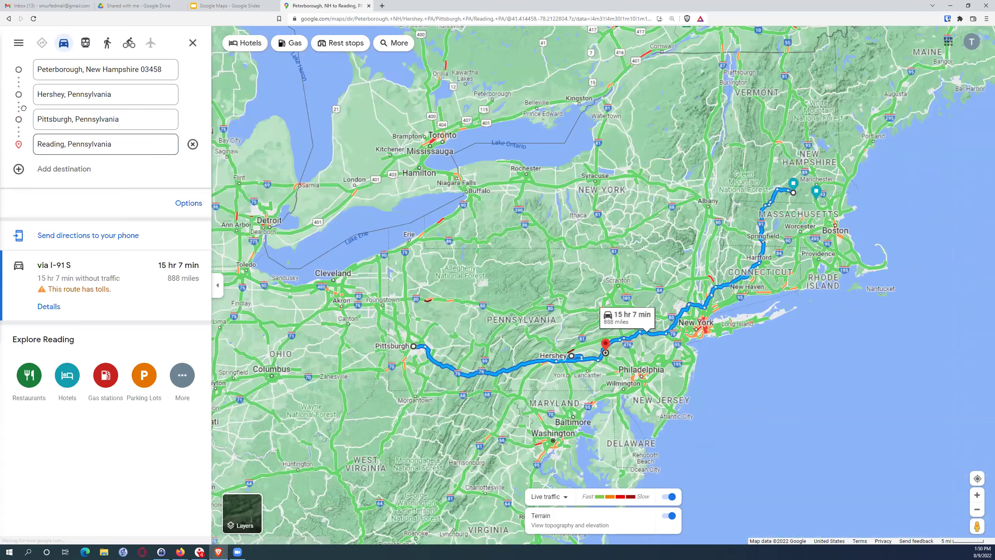
left_click_drag(18, 143, 23, 96)
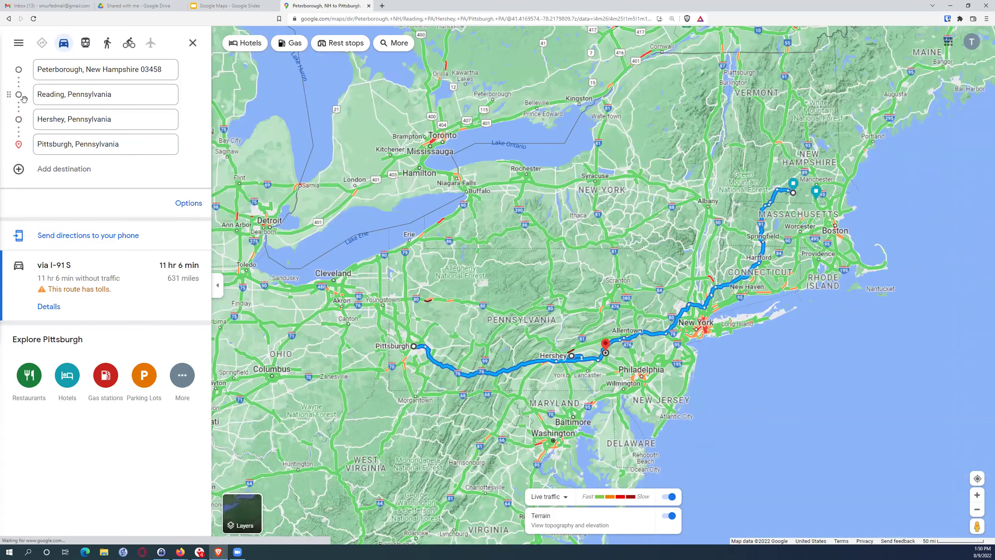
Step: Try the stop order with Hershey before Reading, and put Reading back ahead of Hershey
left_click_drag(19, 94, 18, 119)
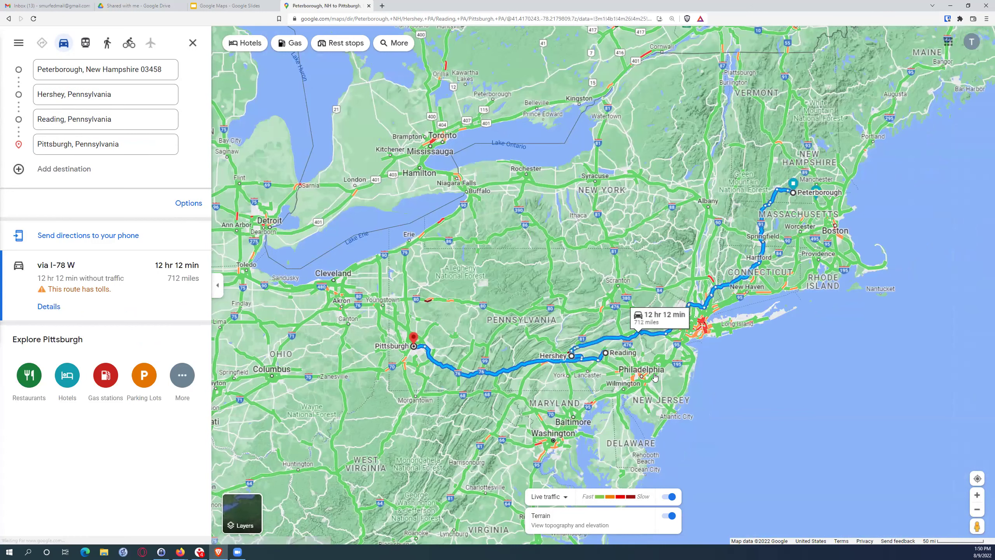
left_click_drag(18, 119, 19, 95)
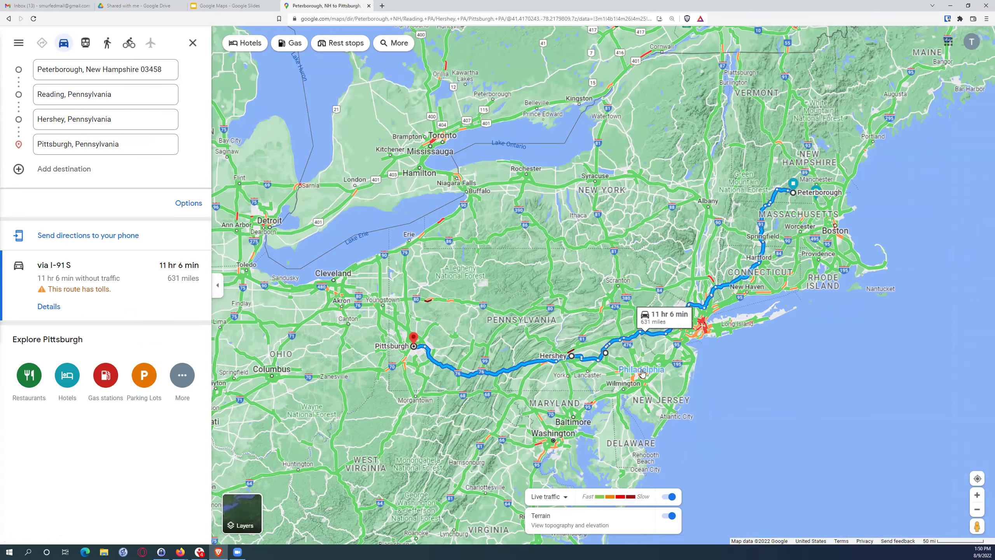
Step: Search for gas along the route and check the stations shown on the map between Allentown and Hershey
scroll(642, 373, "up", 3)
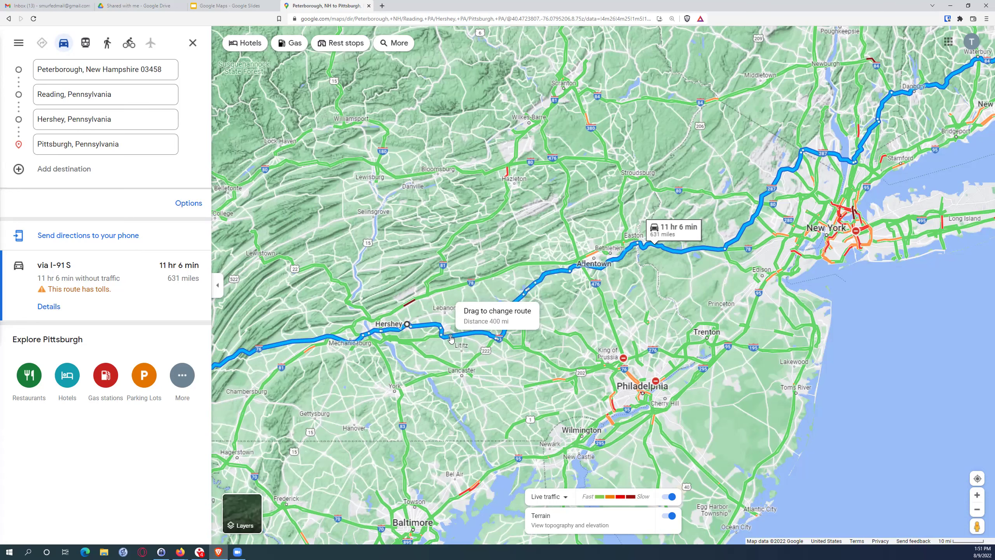
scroll(451, 337, "up", 3)
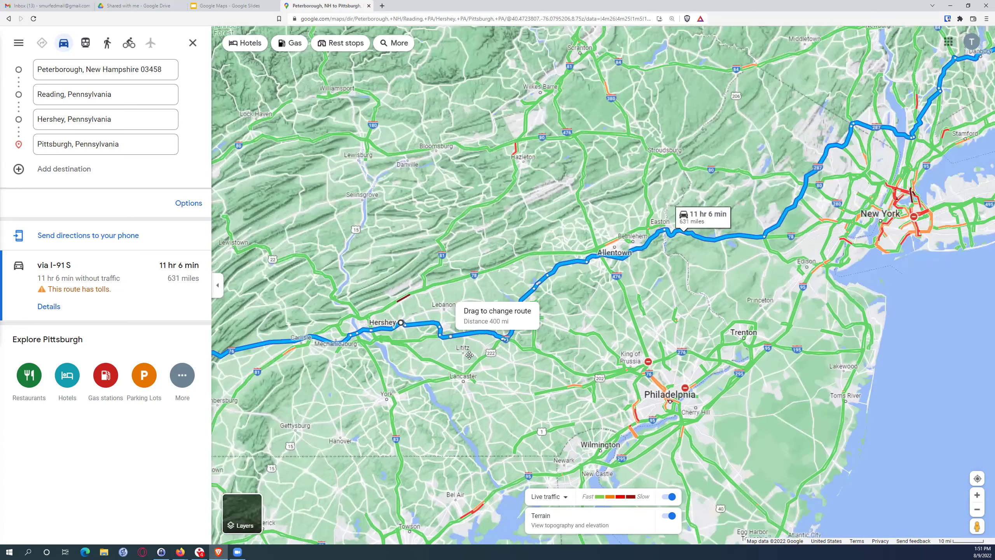
scroll(516, 339, "up", 3)
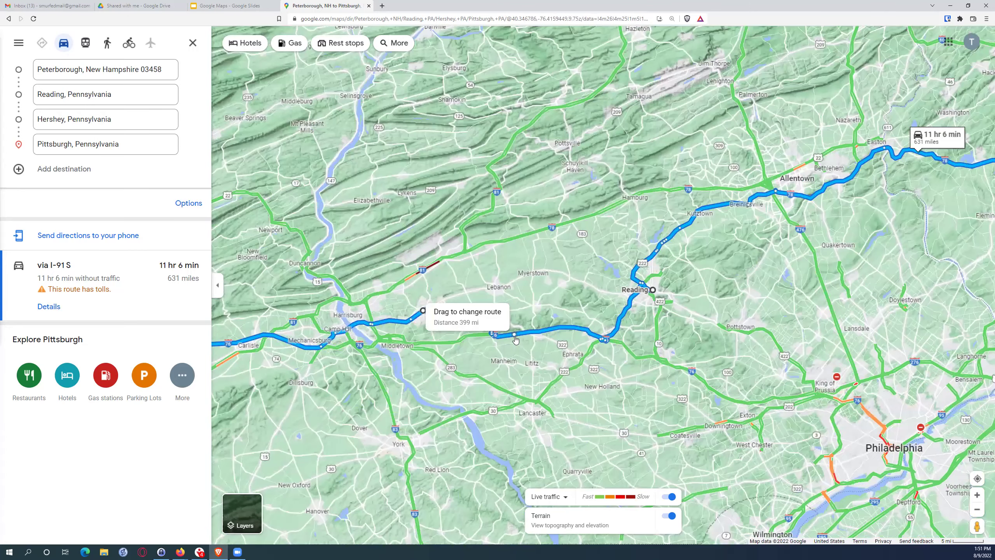
scroll(512, 335, "up", 2)
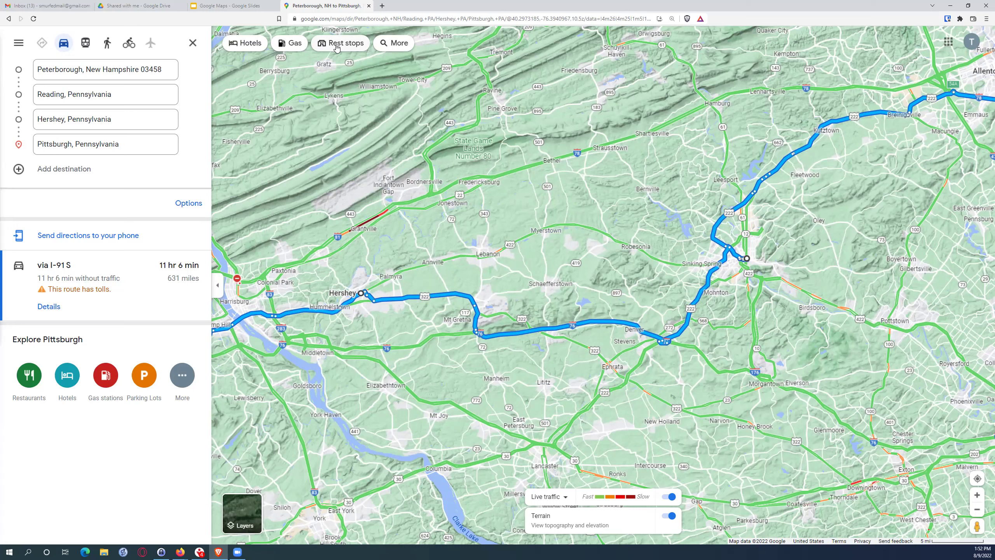
left_click(292, 43)
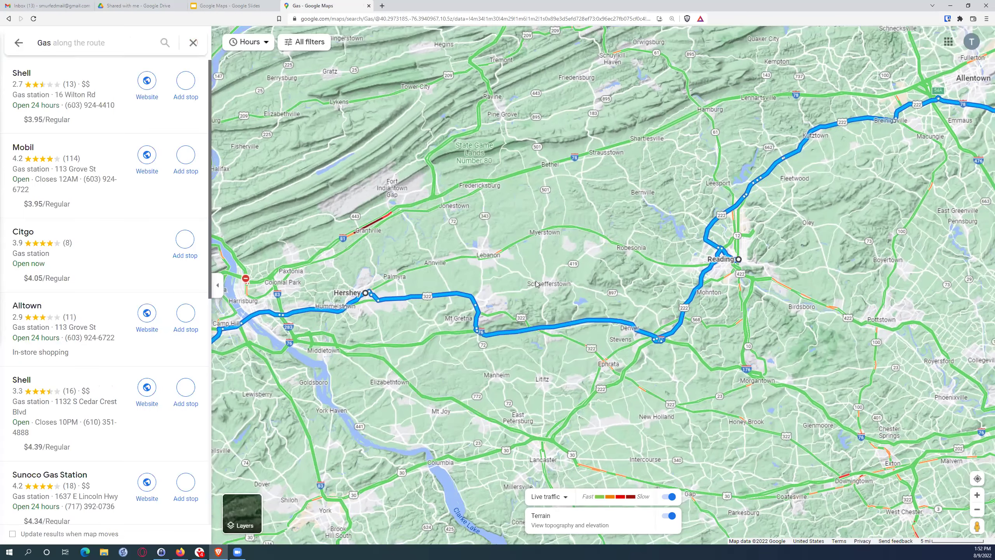
scroll(561, 326, "down", 1)
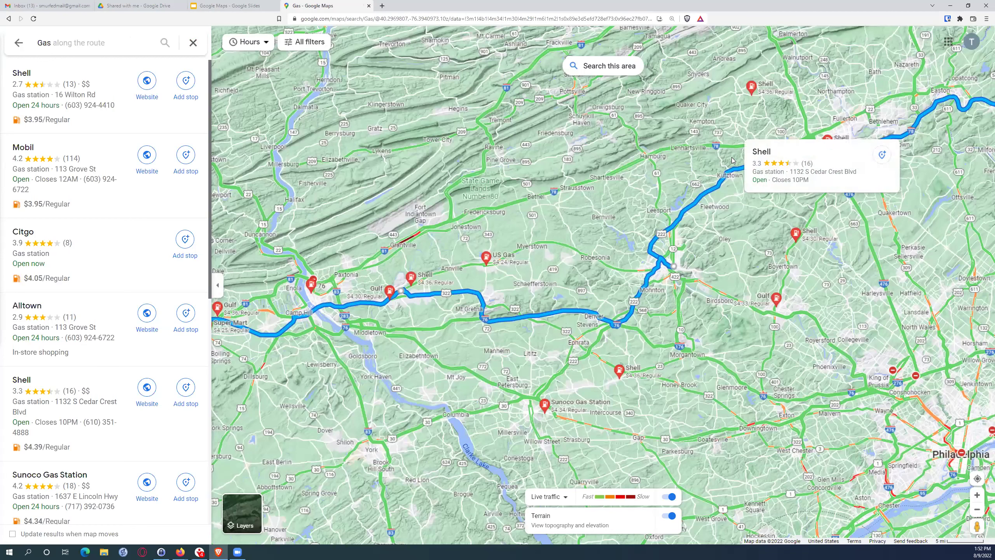
mouse_move(828, 149)
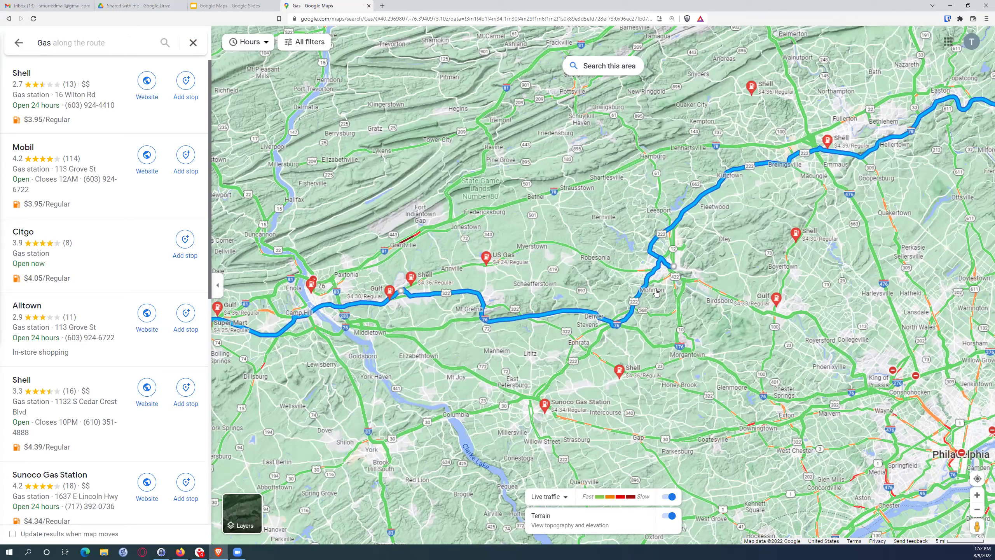
mouse_move(624, 377)
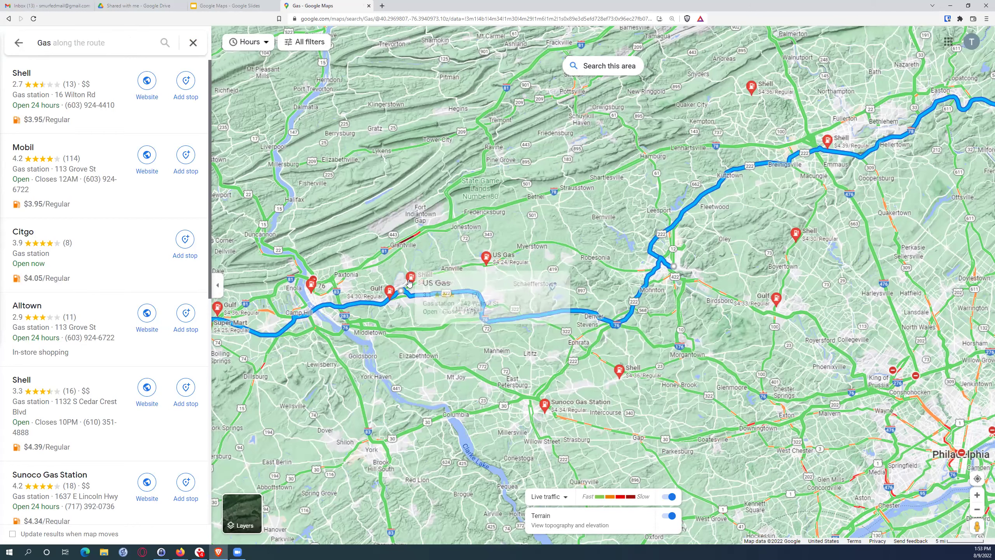
Step: Add the Gulf gas station near Hershey as a stop, inspect the route there, and remove that stop
mouse_move(411, 282)
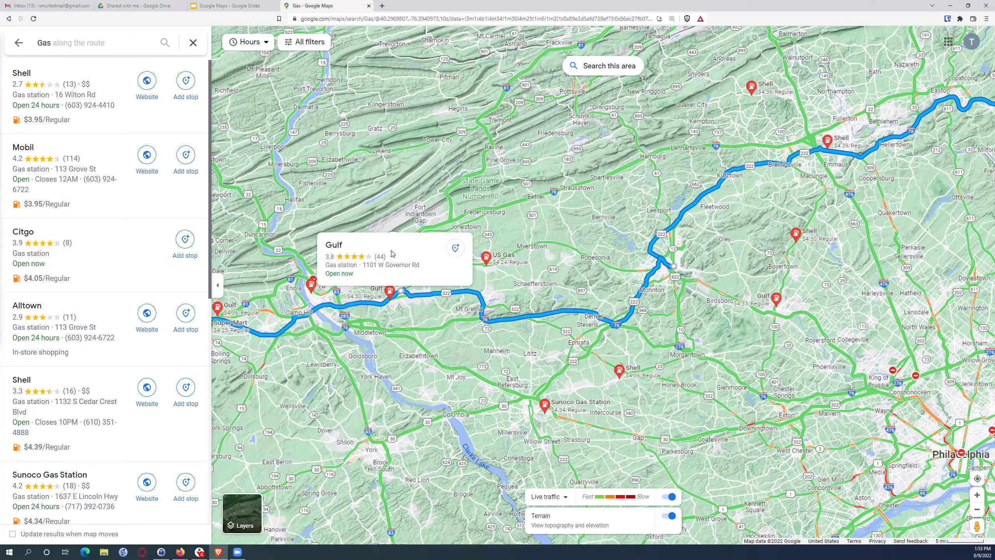
left_click(457, 250)
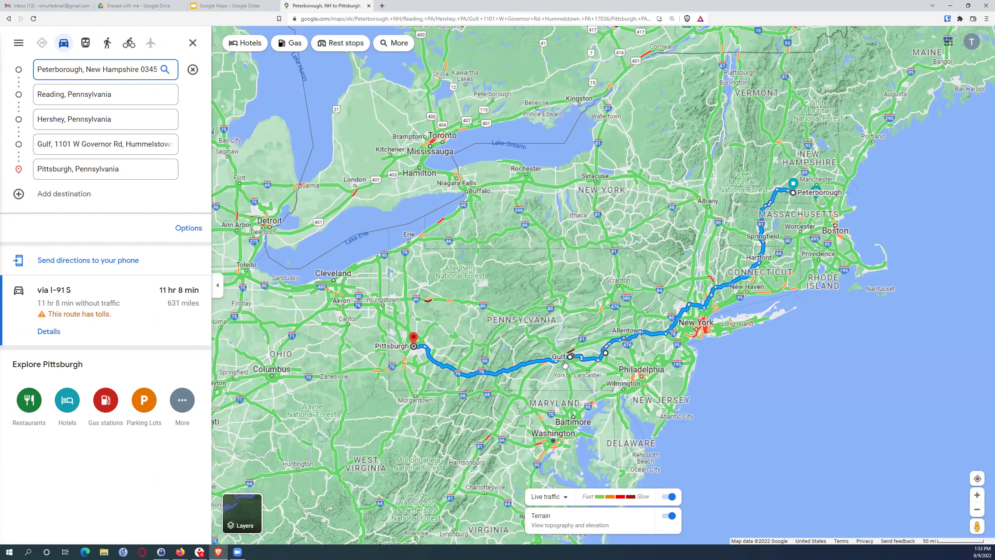
scroll(556, 361, "up", 2)
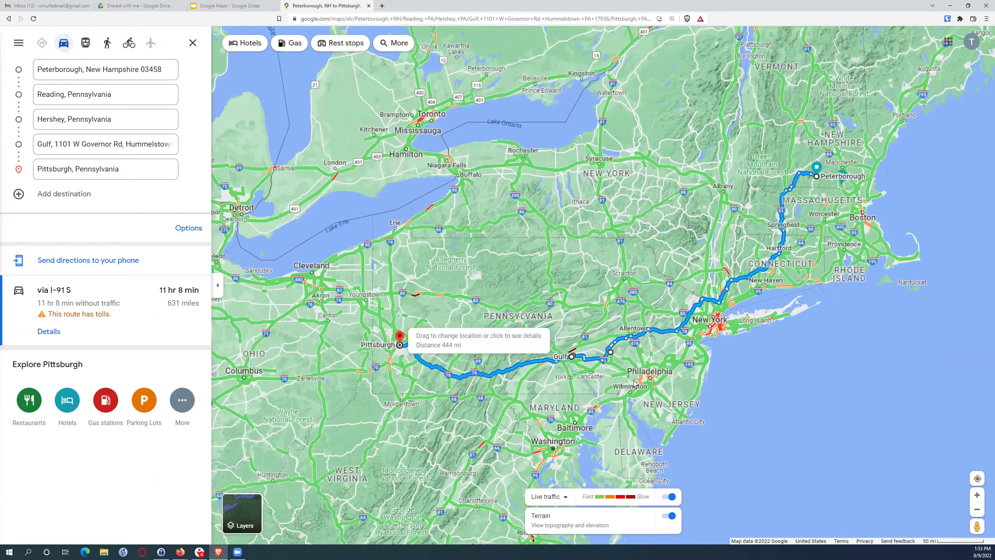
scroll(496, 344, "up", 5)
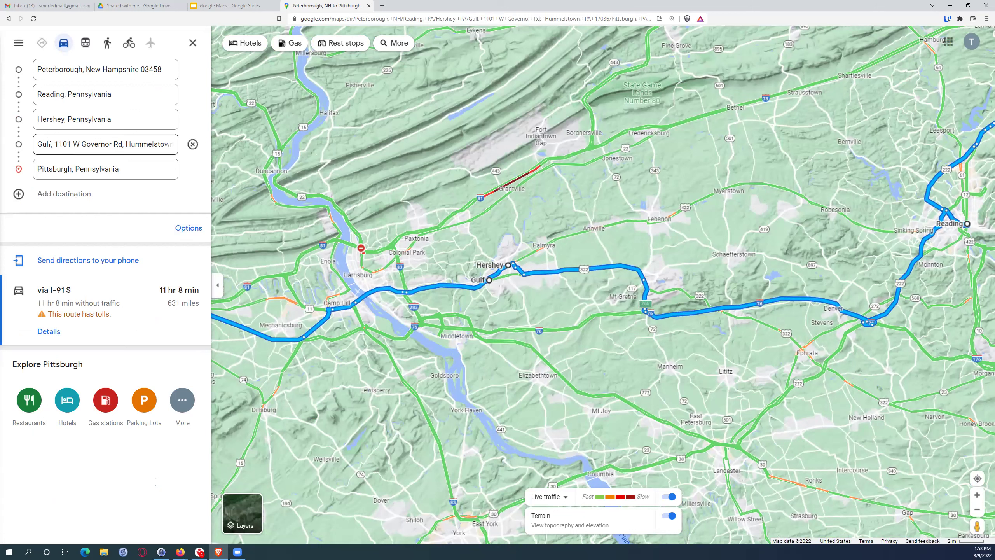
mouse_move(193, 145)
left_click(193, 145)
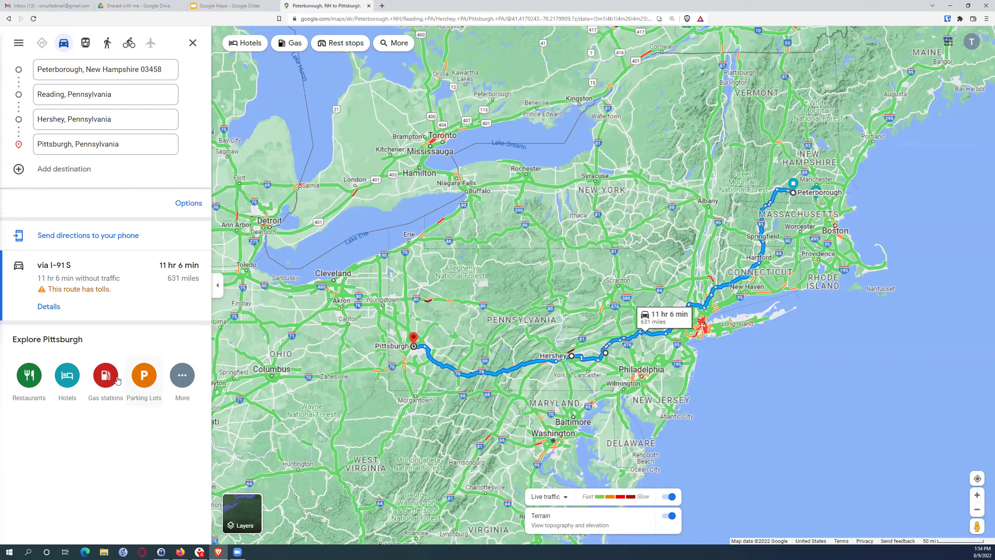
Step: Switch the Traffic layer off and on again with the Reading–Hershey part of the route in view
double_click(620, 374)
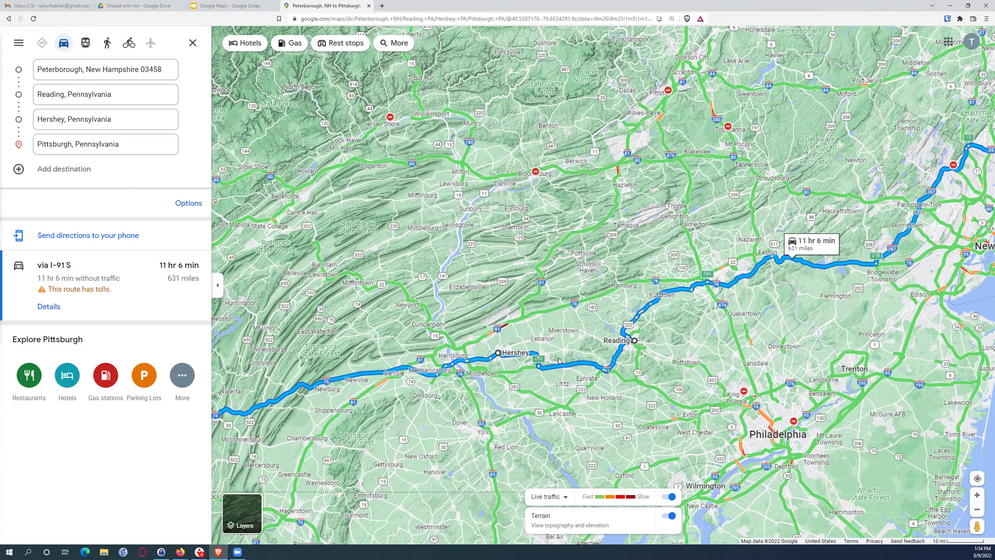
left_click_drag(472, 315, 462, 322)
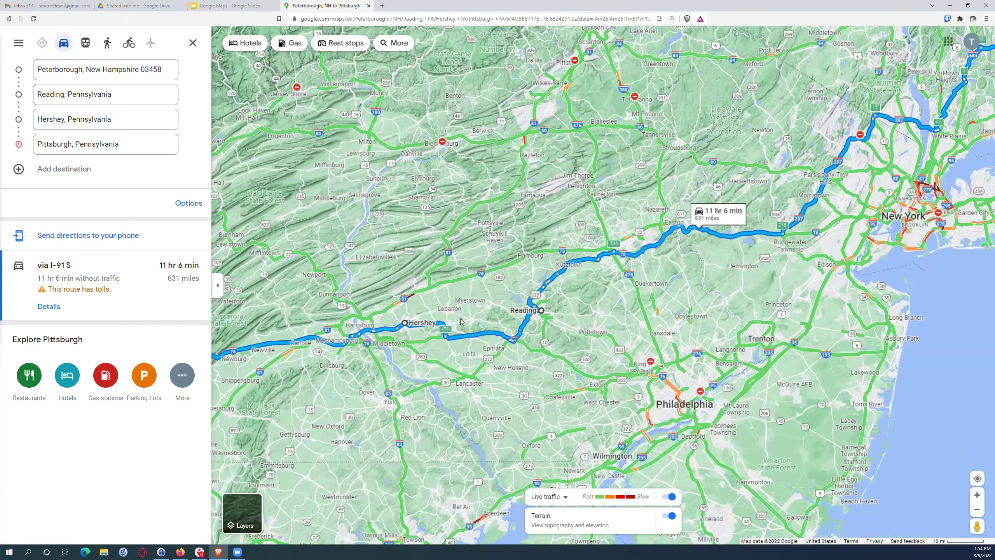
mouse_move(298, 515)
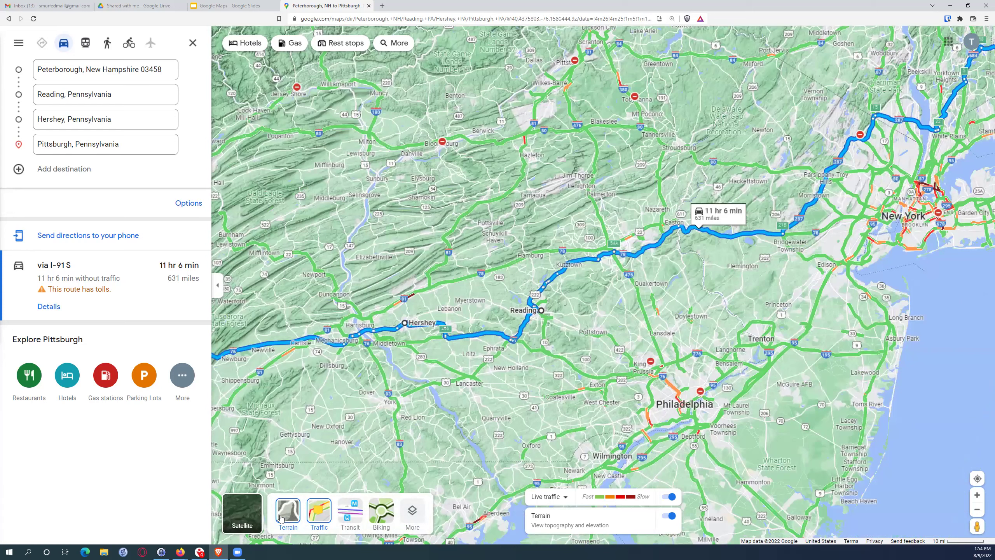
left_click(325, 514)
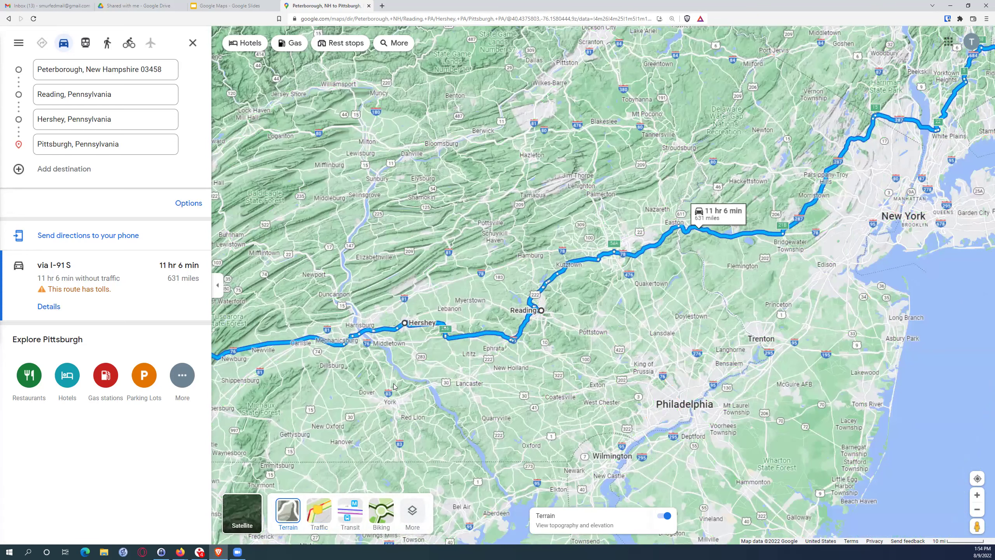
left_click(312, 514)
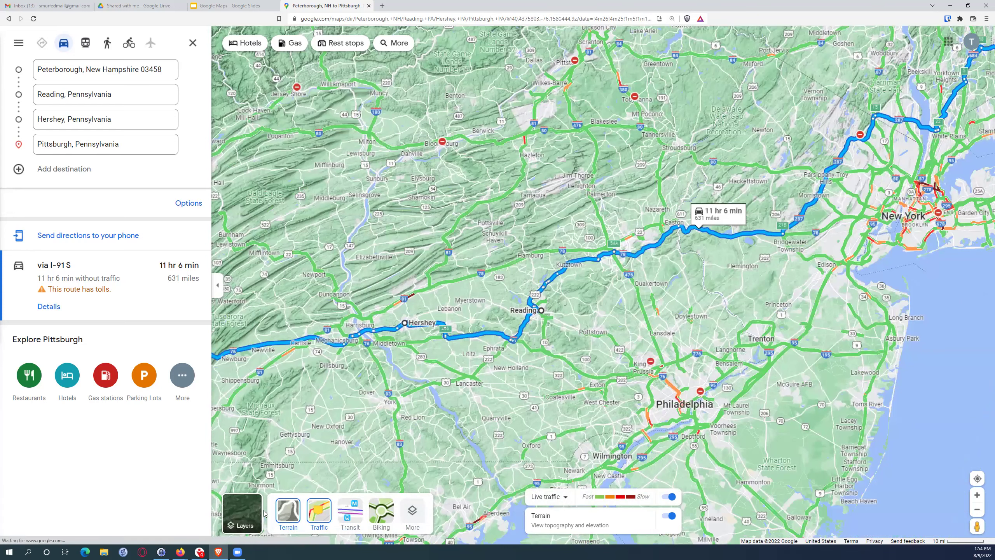
Step: Look up gas stations around Pittsburgh, examine their prices and map locations, and return to the directions
left_click(250, 510)
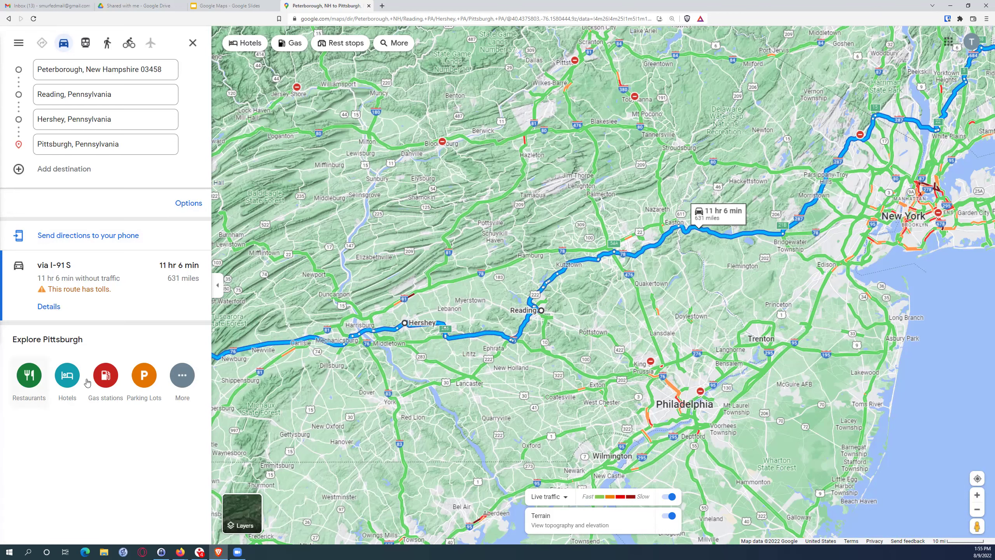
left_click(106, 375)
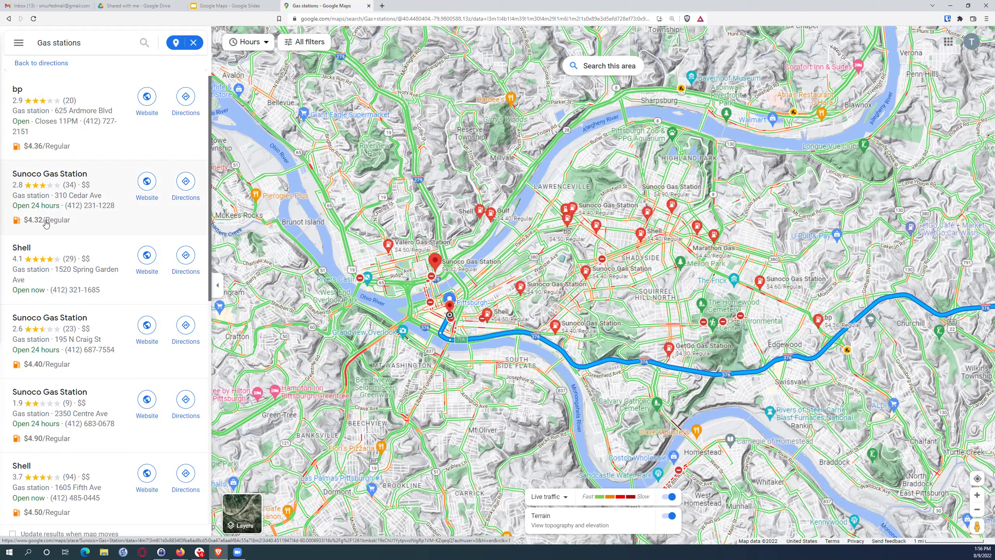
left_click(681, 90)
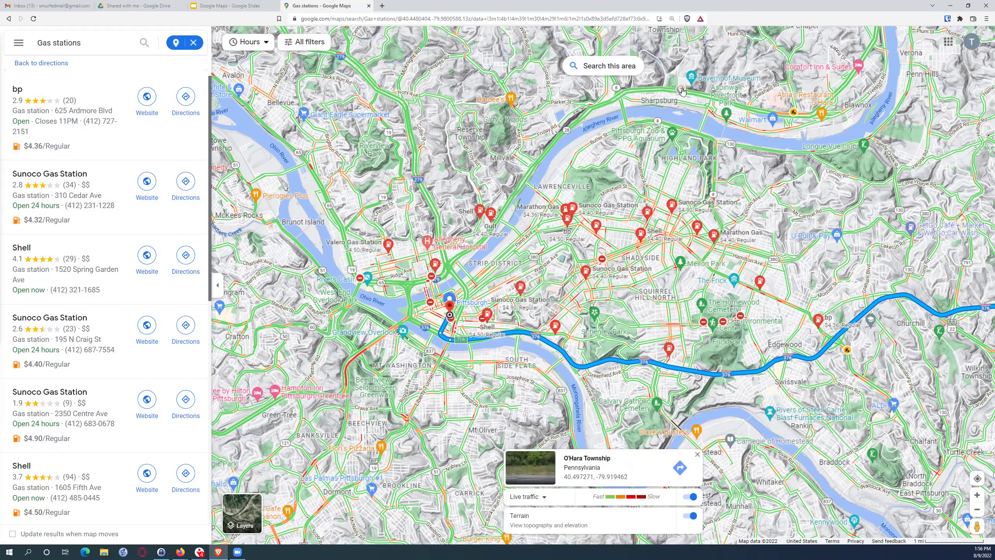
mouse_move(682, 91)
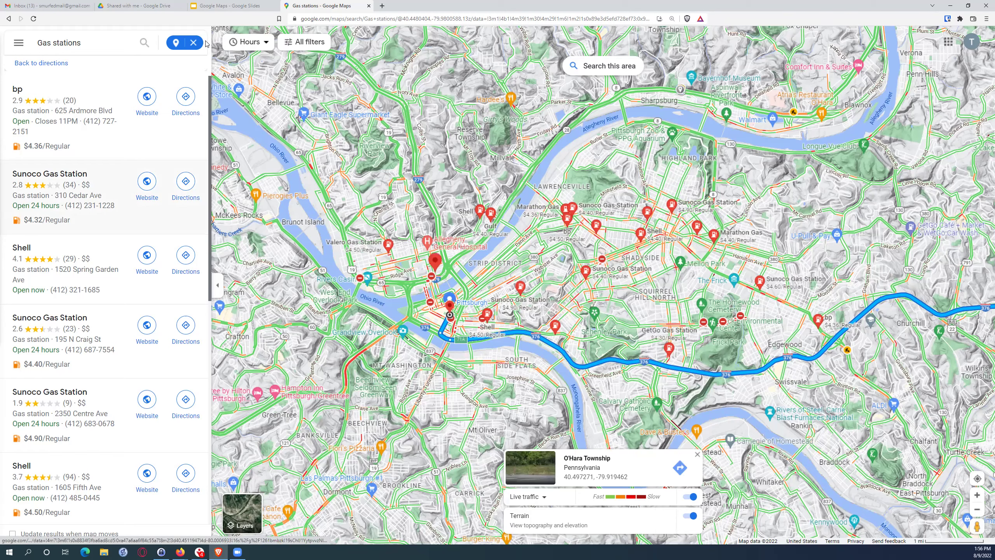
left_click(194, 45)
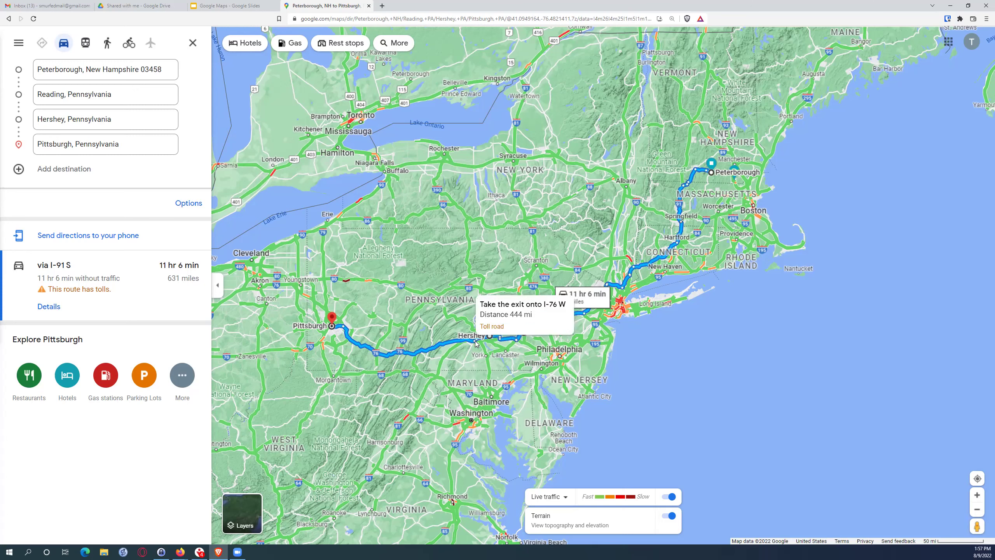
Step: Find ZooAmerica in Hershey on the map, save it to the Want to go list, and close its place details
scroll(485, 342, "up", 5)
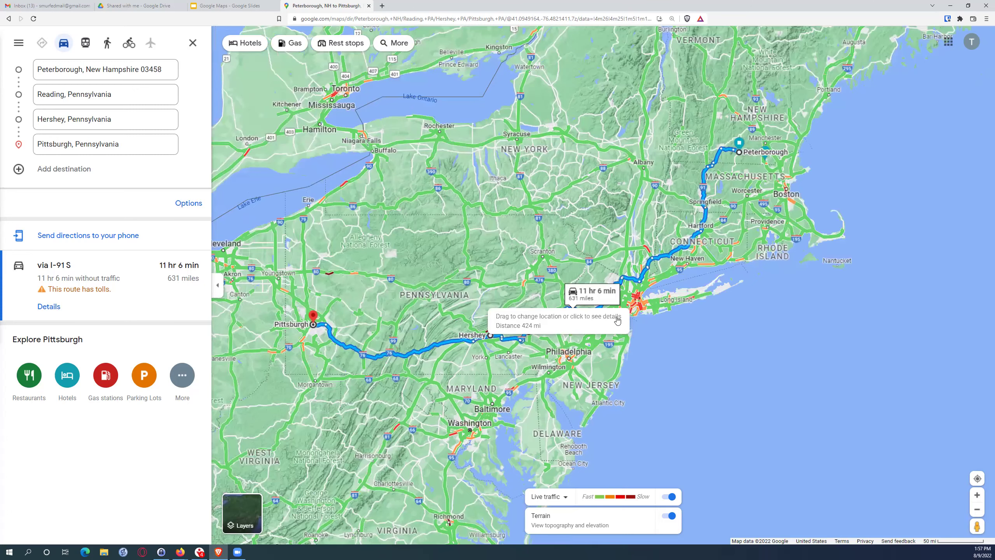
scroll(528, 308, "up", 3)
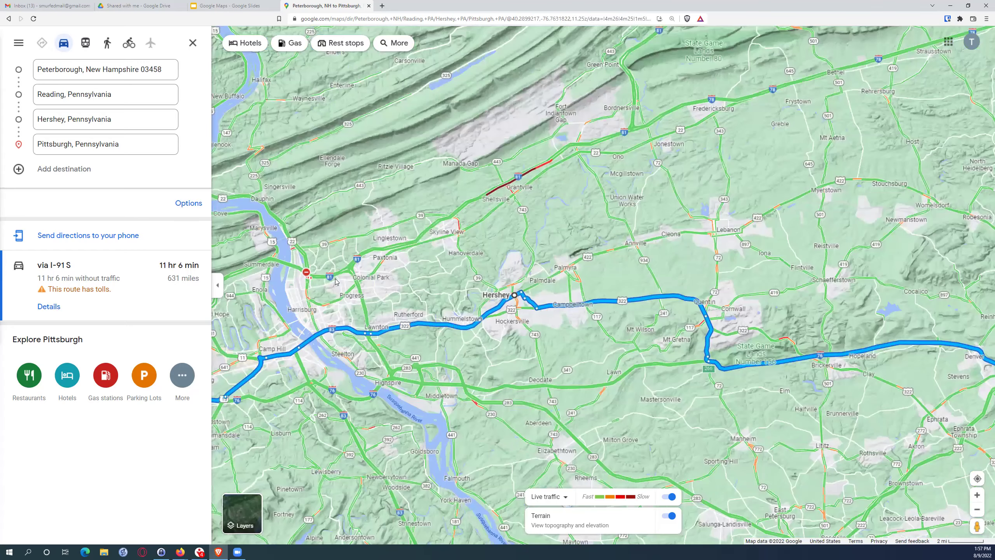
scroll(477, 363, "up", 4)
left_click_drag(476, 362, 582, 427)
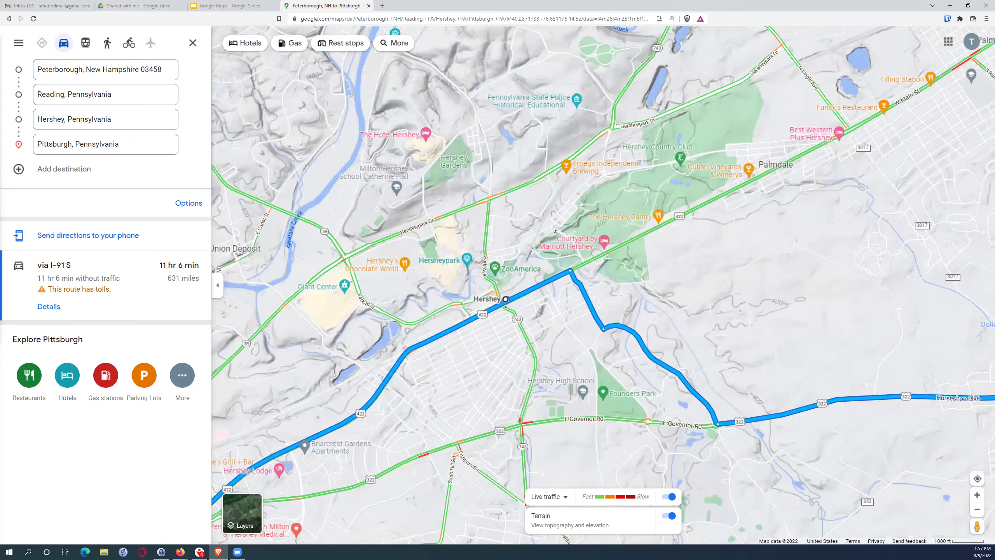
scroll(496, 255, "up", 1)
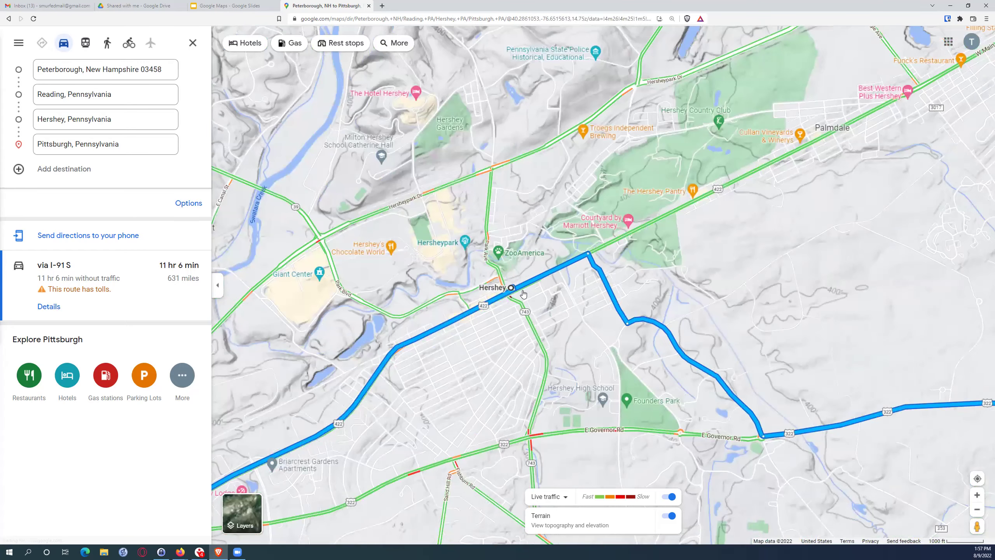
left_click(499, 252)
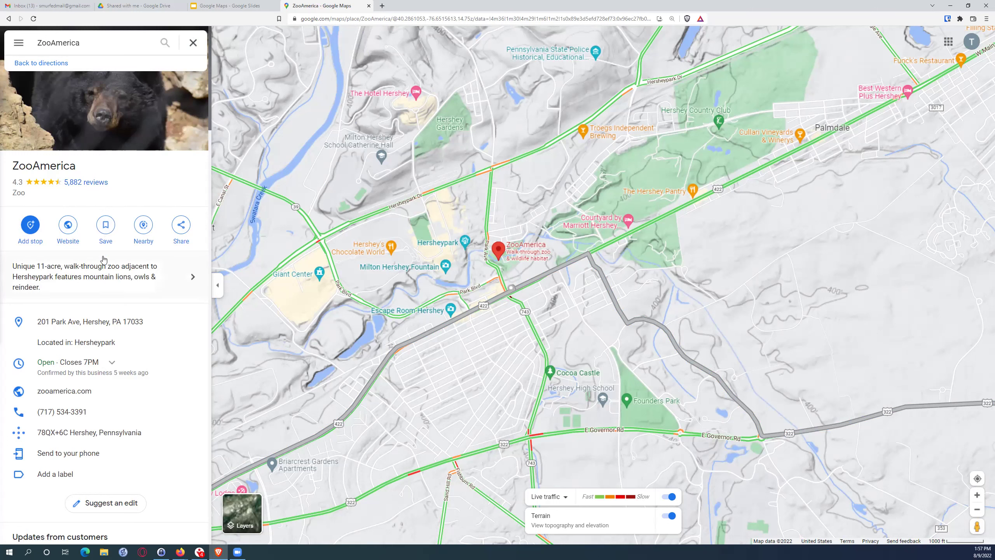
left_click(105, 228)
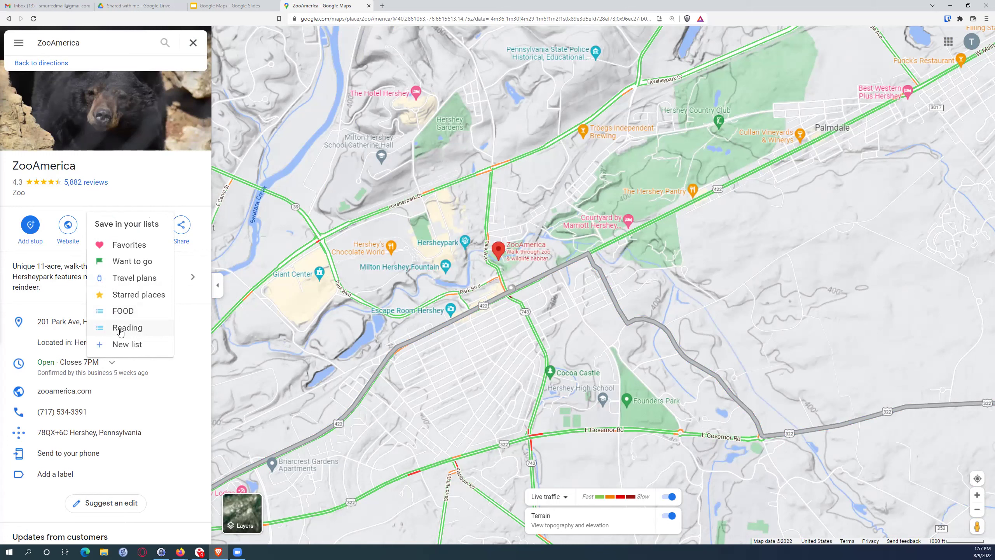
left_click(126, 262)
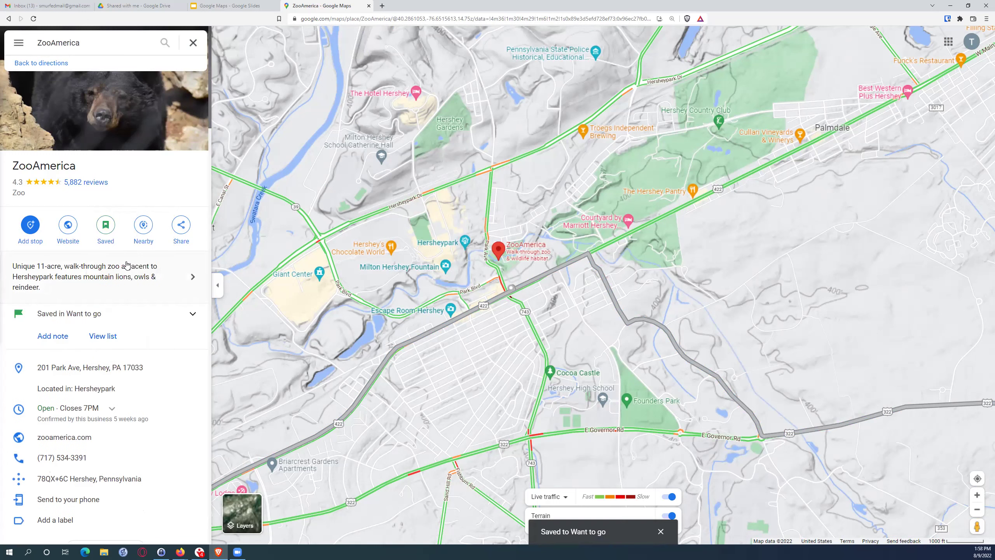
left_click(193, 42)
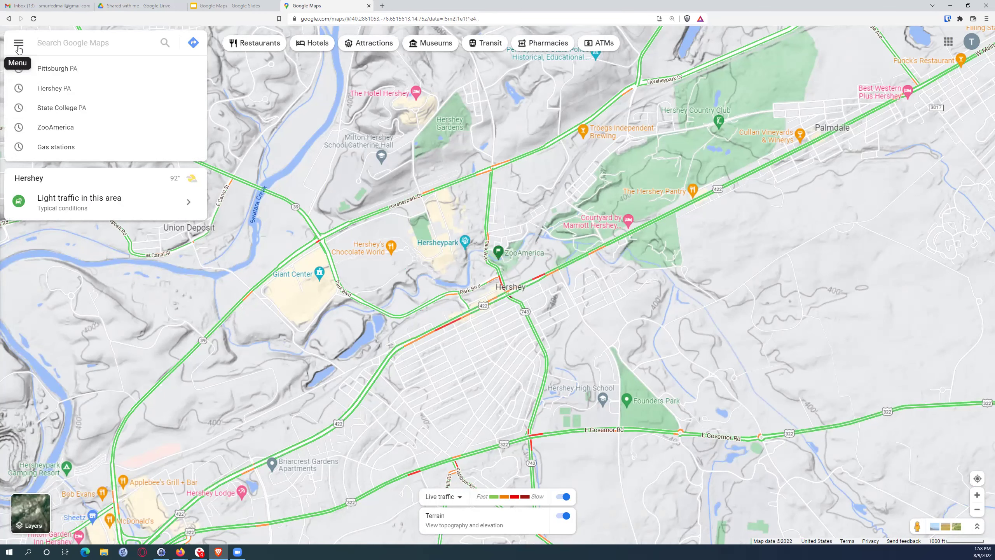
key("Escape")
Step: Open the Want to go list from the saved places
left_click(19, 43)
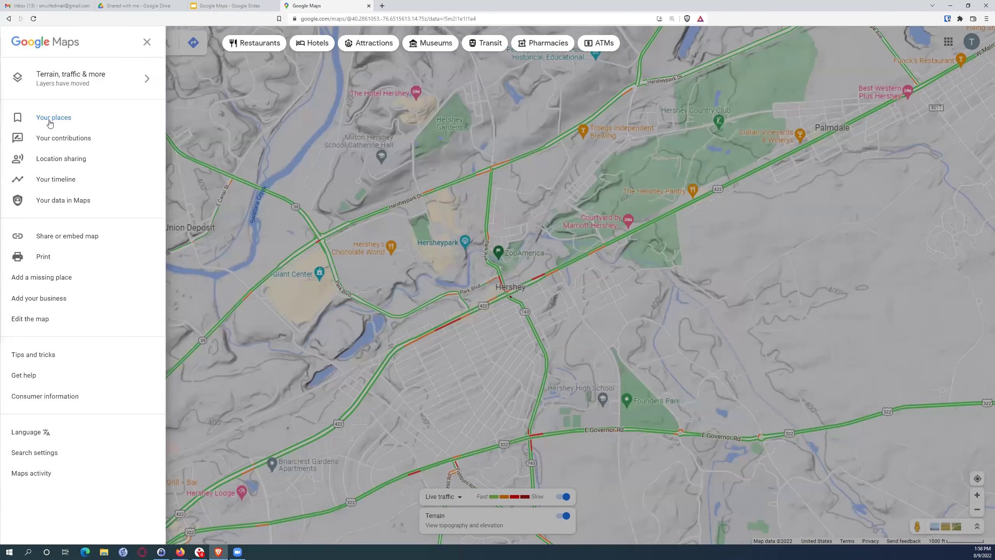
scroll(97, 137, "right", 1)
left_click(89, 125)
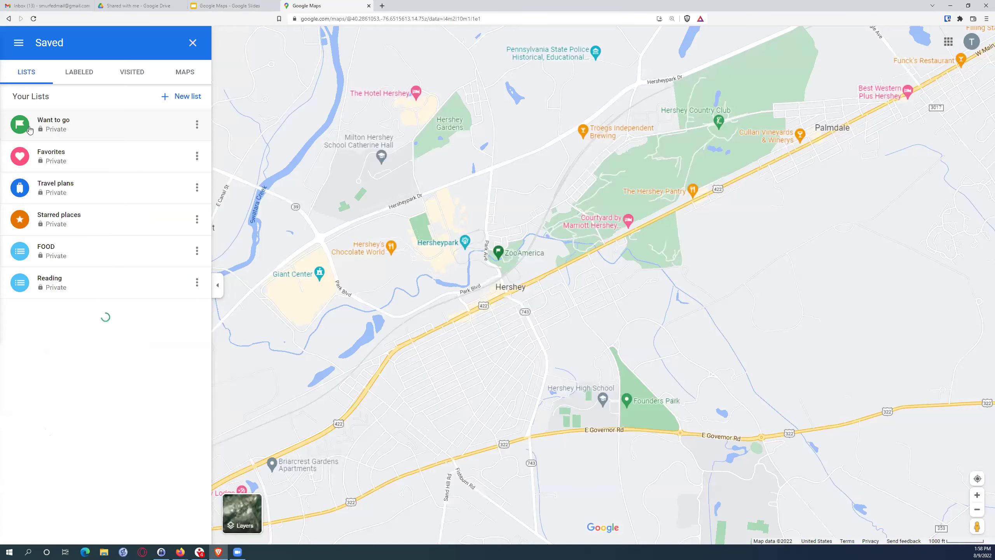
left_click(97, 131)
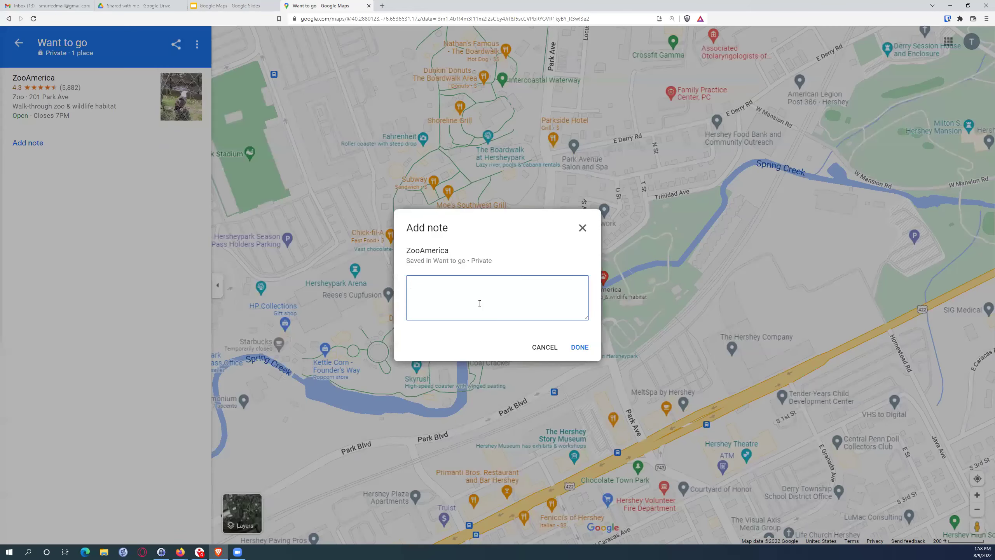
Step: Add the note "has bears" to ZooAmerica in the Want to go list
type("heay te")
key("BackSpace")
key("BackSpace")
key("BackSpace")
key("BackSpace")
type("s")
key("BackSpace")
key("BackSpace")
key("BackSpace")
type("as bears")
left_click(580, 348)
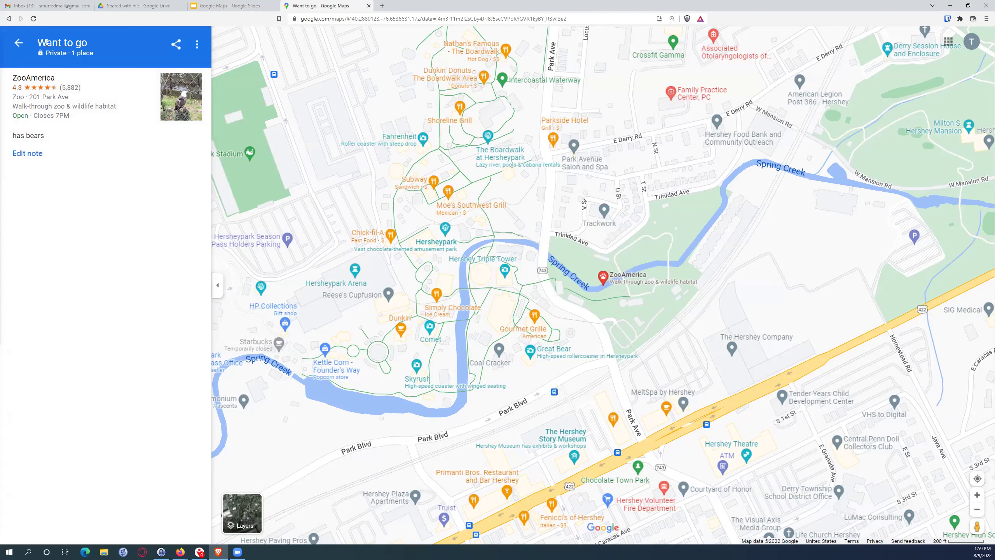
Step: Leave the Want to go list and check the saved-place marker at Hershey on the wider regional map
left_click(18, 42)
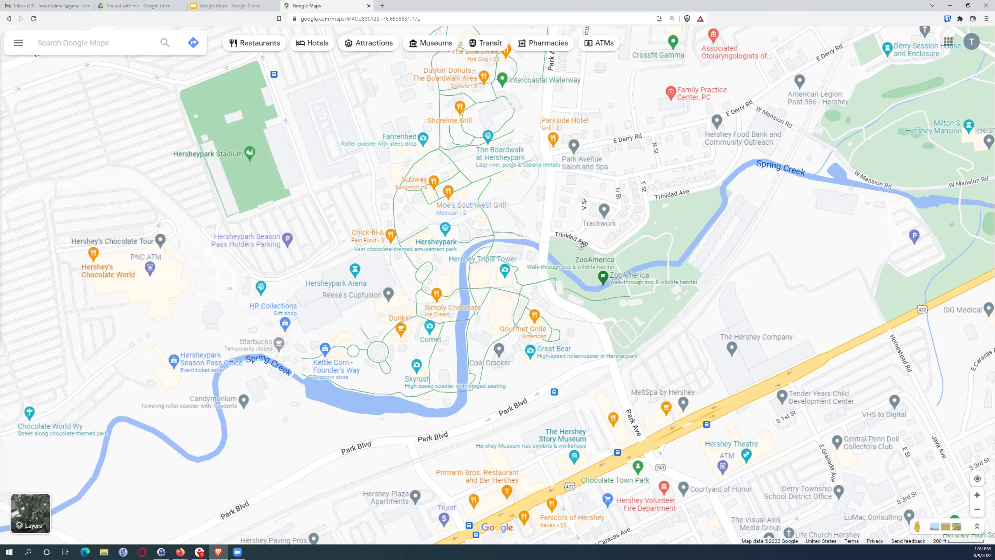
scroll(393, 301, "down", 5)
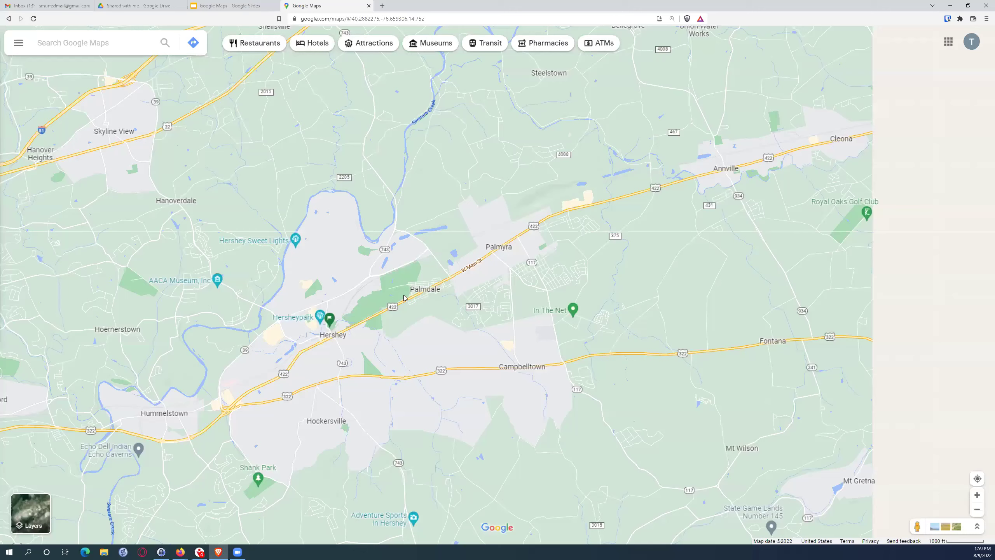
scroll(491, 255, "down", 10)
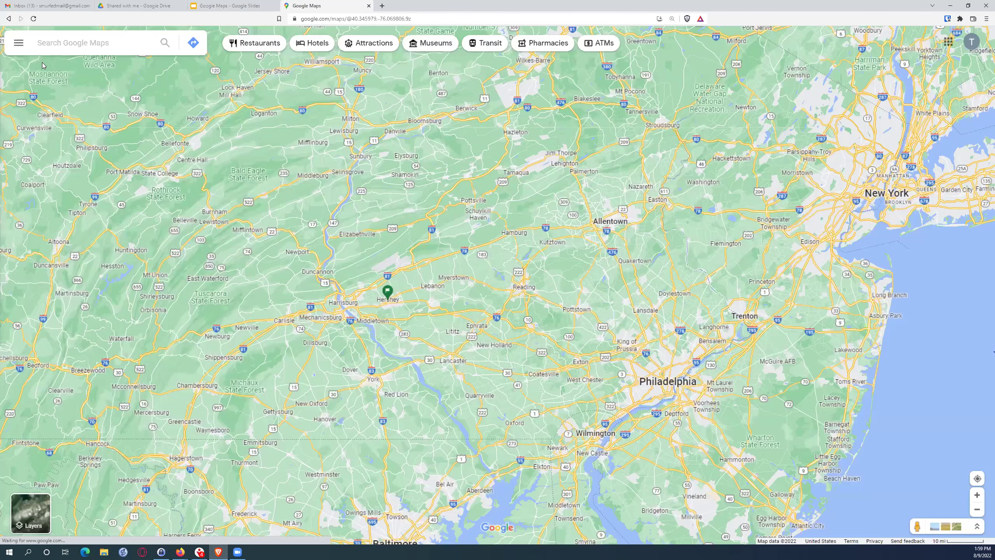
scroll(45, 94, "down", 3)
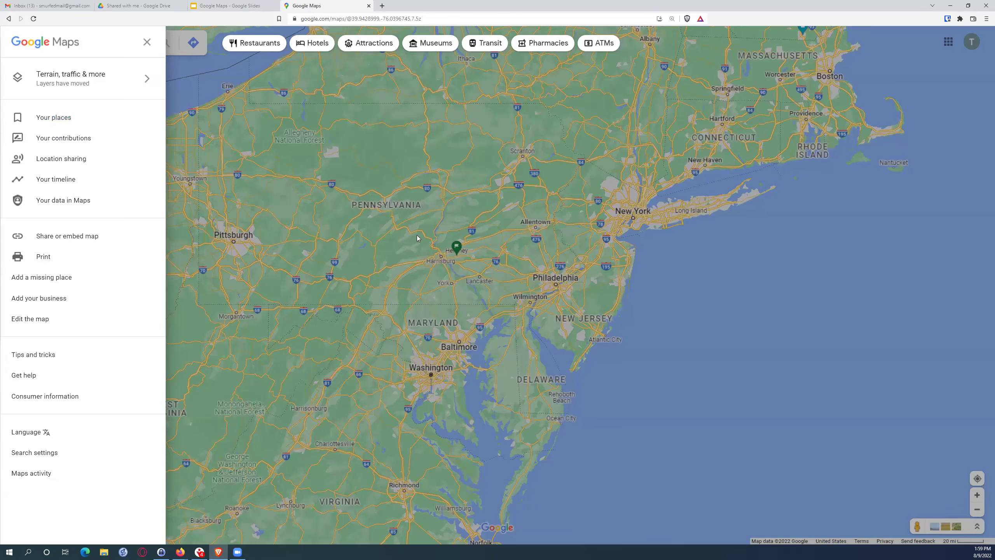
left_click(365, 263)
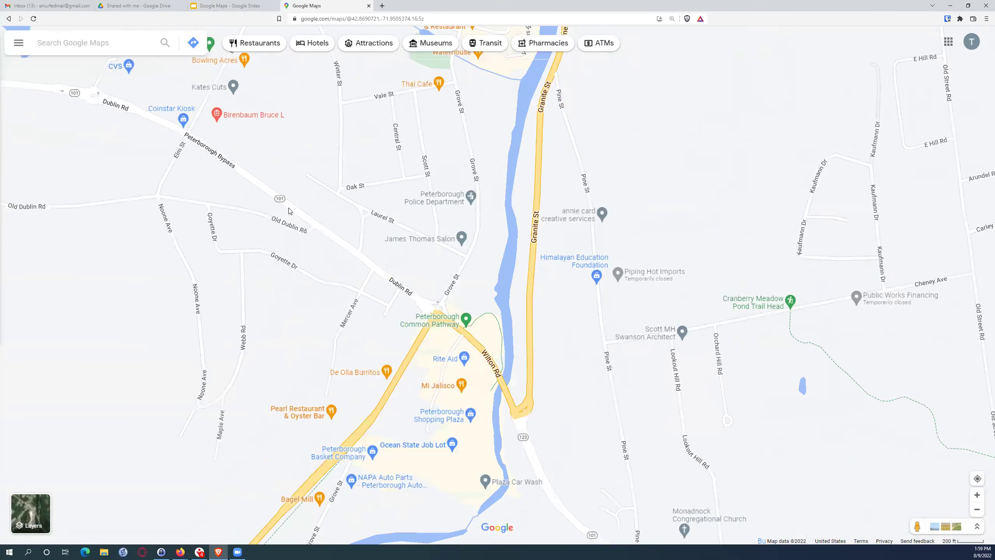
Step: Select Harlow's Pub & Restaurant in Peterborough and save it to the FOOD list
left_click(514, 351)
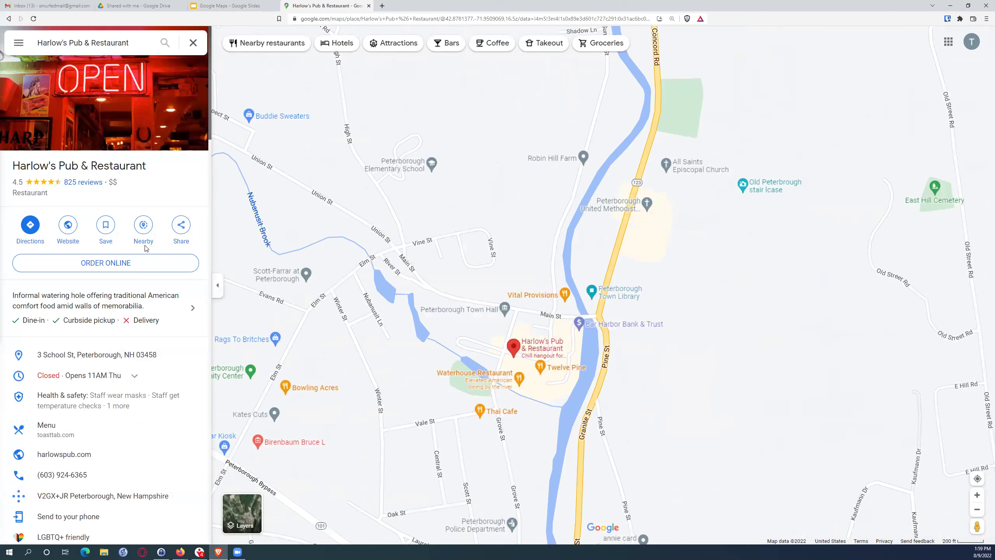
left_click(109, 229)
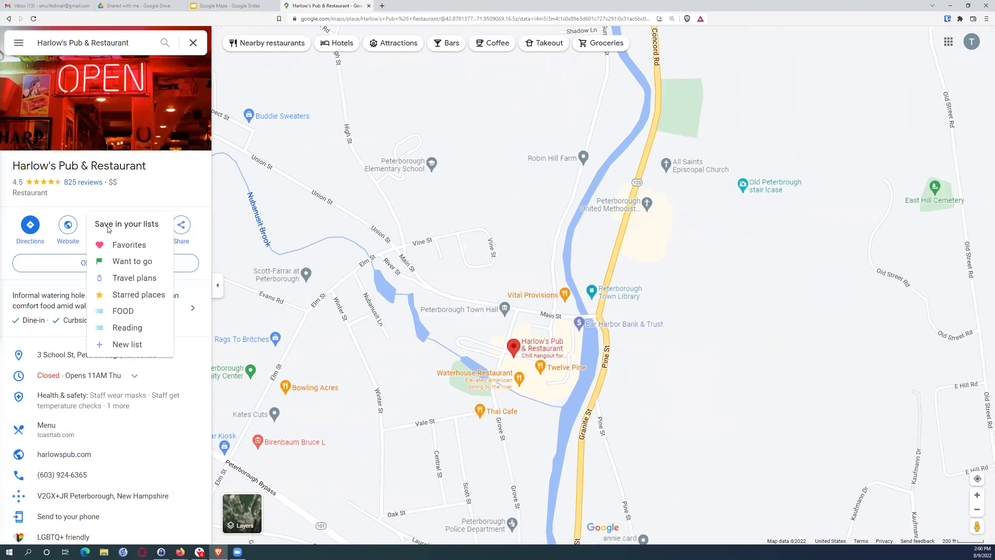
left_click(122, 311)
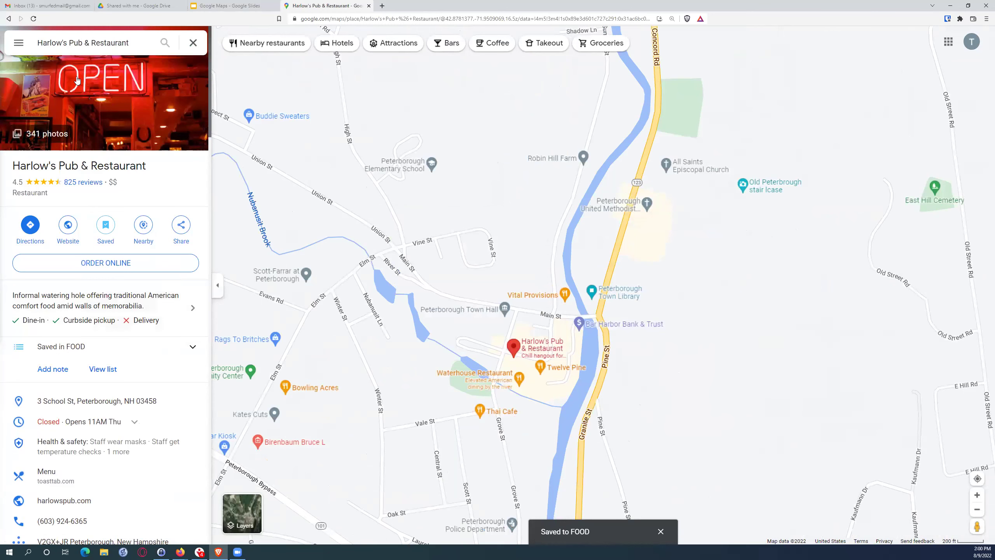
Step: Show the overview of all saved place lists
left_click(17, 43)
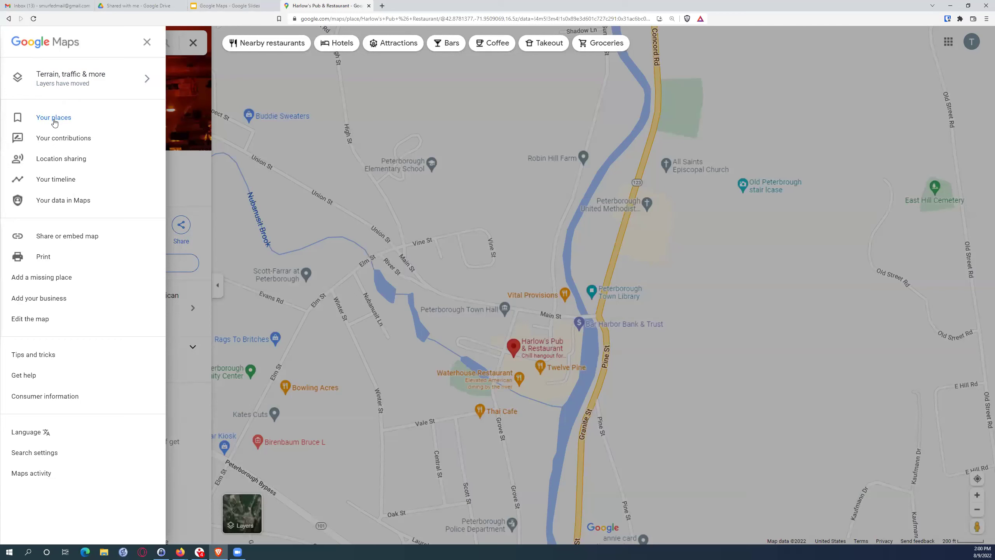
left_click(146, 42)
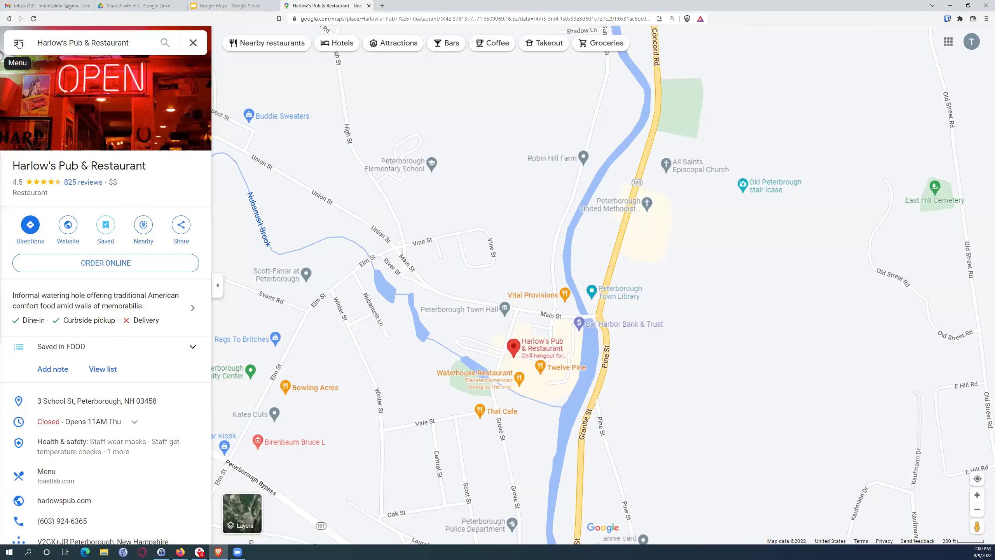
left_click(18, 44)
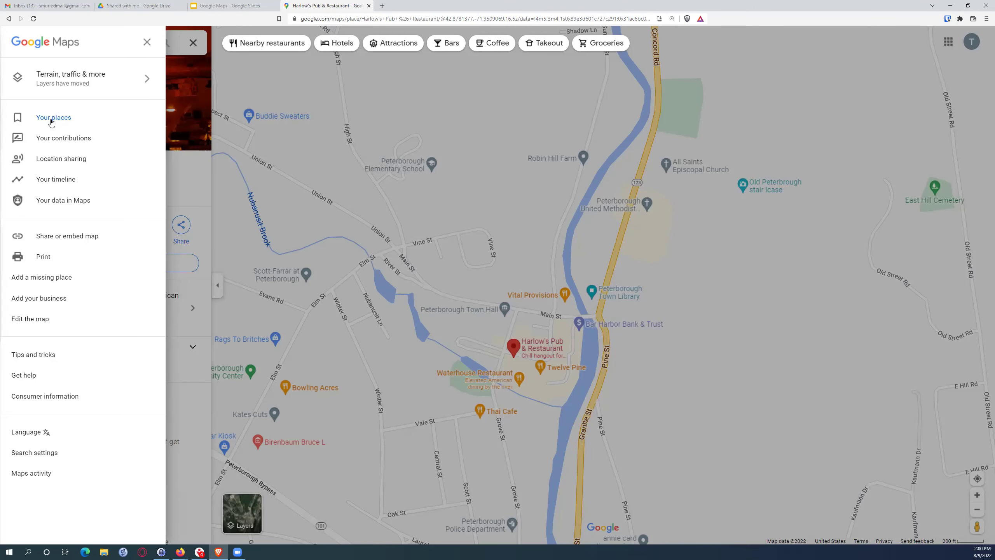
left_click(51, 123)
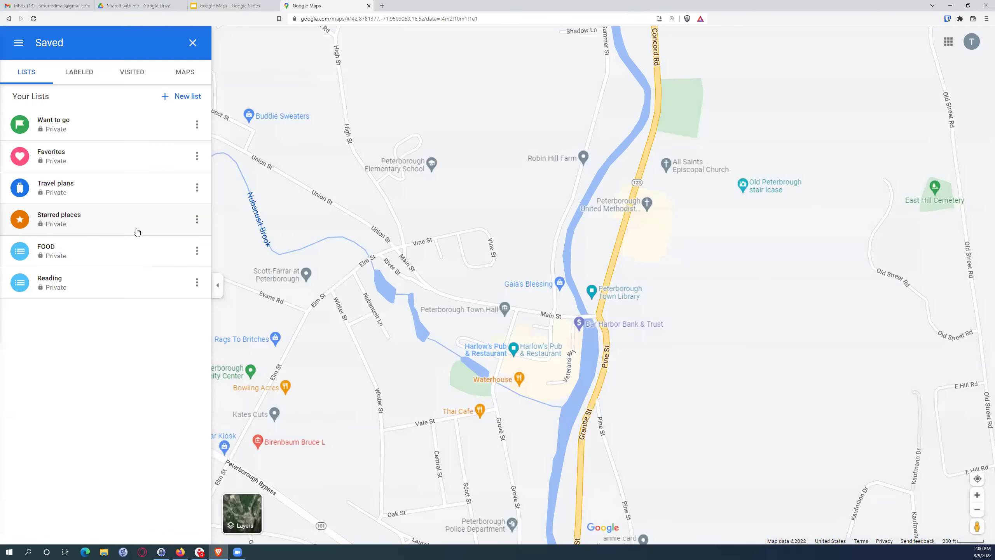